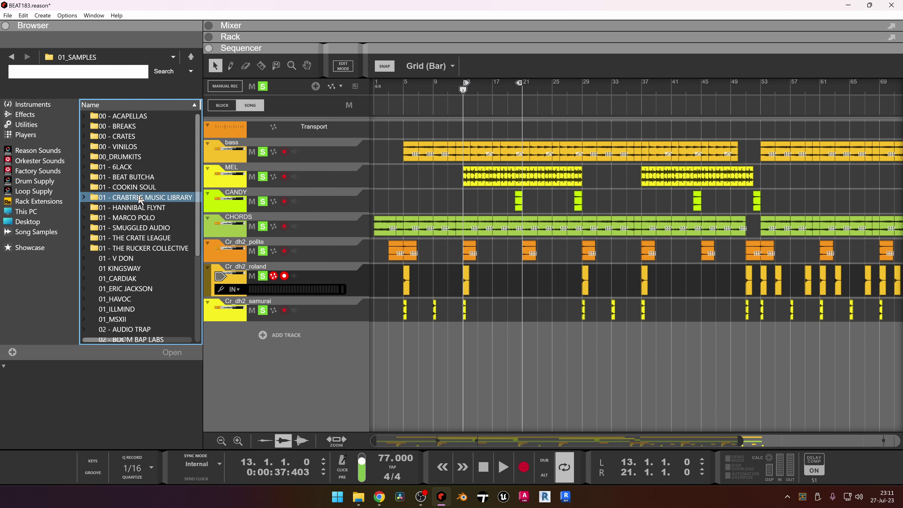
Open the Breaks folder inside the 24 Bit folder of the Beat Butcha - Filth Vol. 6 sample pack
click(162, 177)
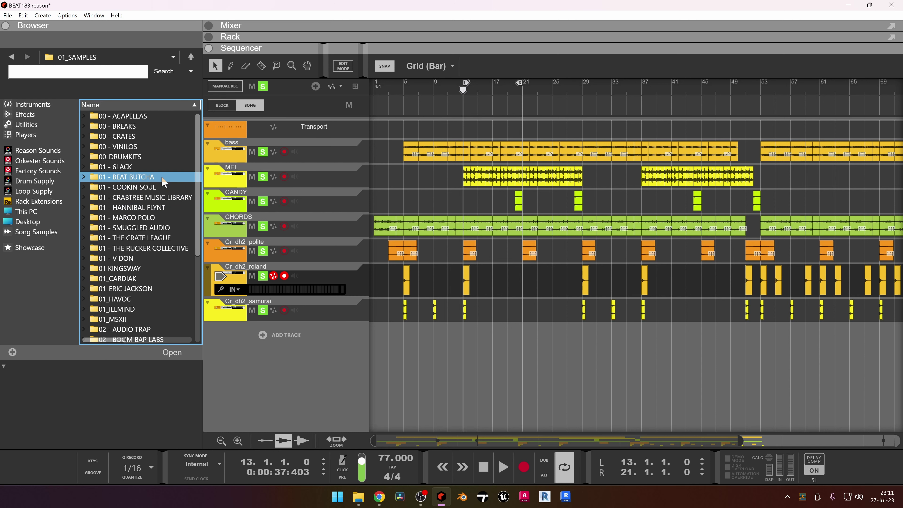
key(Return)
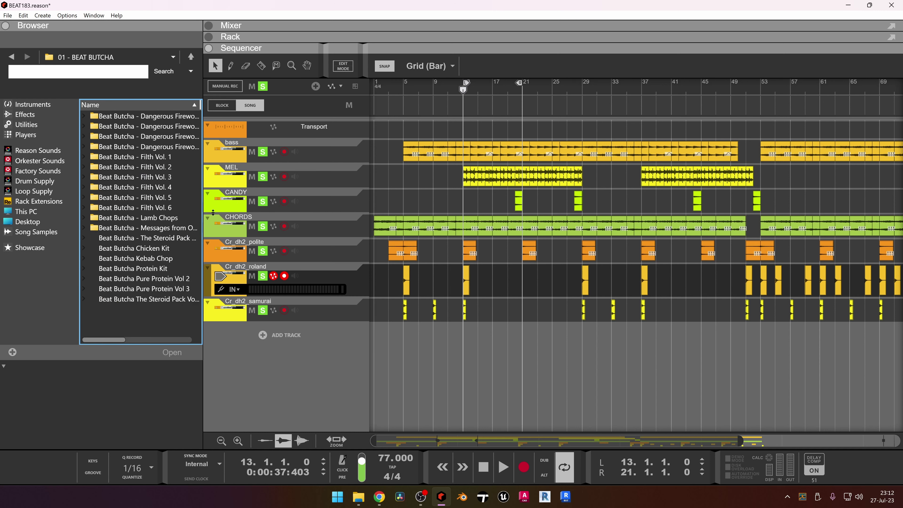
double_click(148, 209)
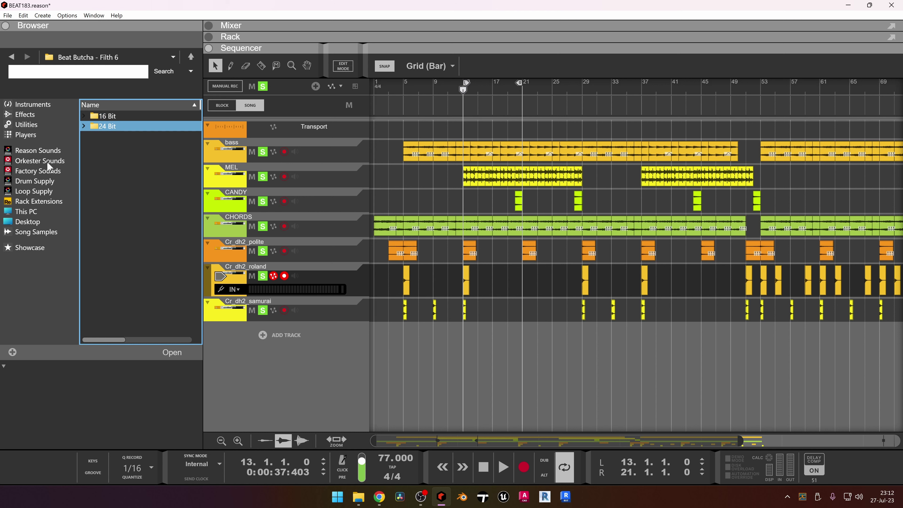
click(9, 180)
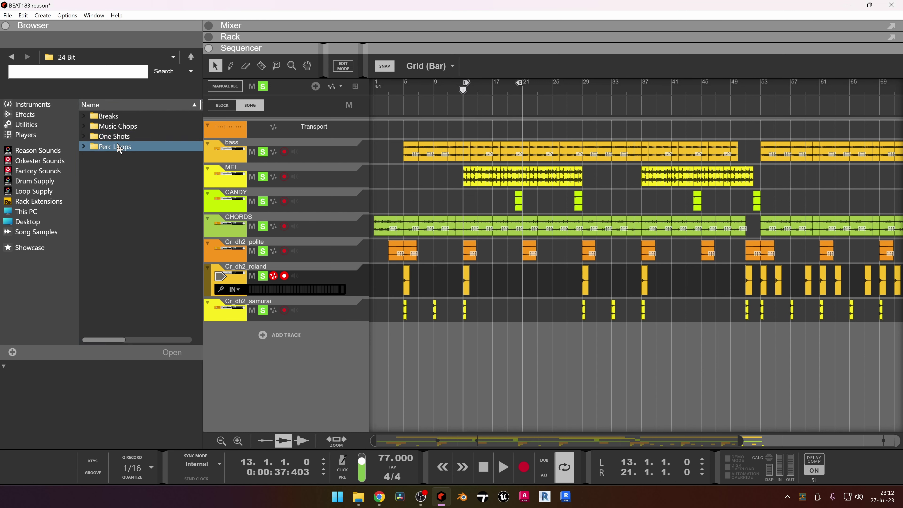
click(127, 117)
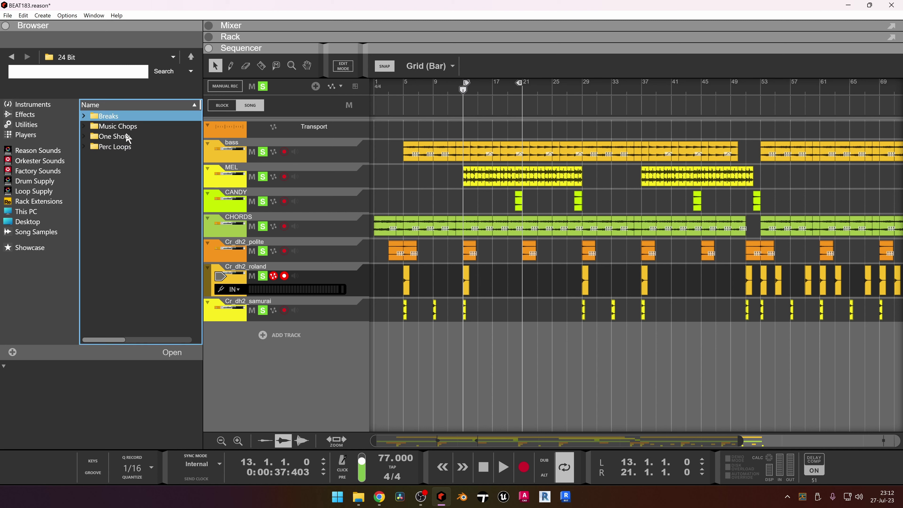
double_click(199, 118)
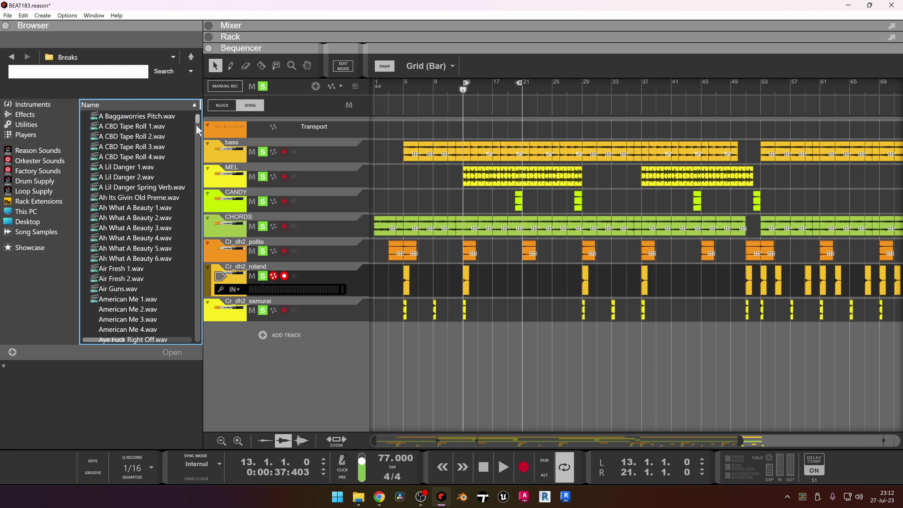
Audition break samples from the Furro, Gob, Grimeness, Grimeyness and Gum series in the Breaks folder
drag(198, 122, 205, 224)
click(171, 182)
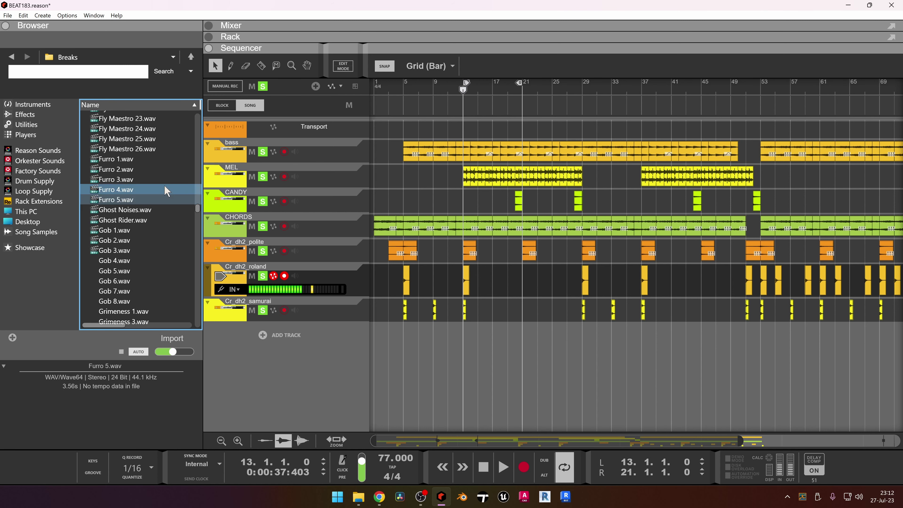
click(122, 230)
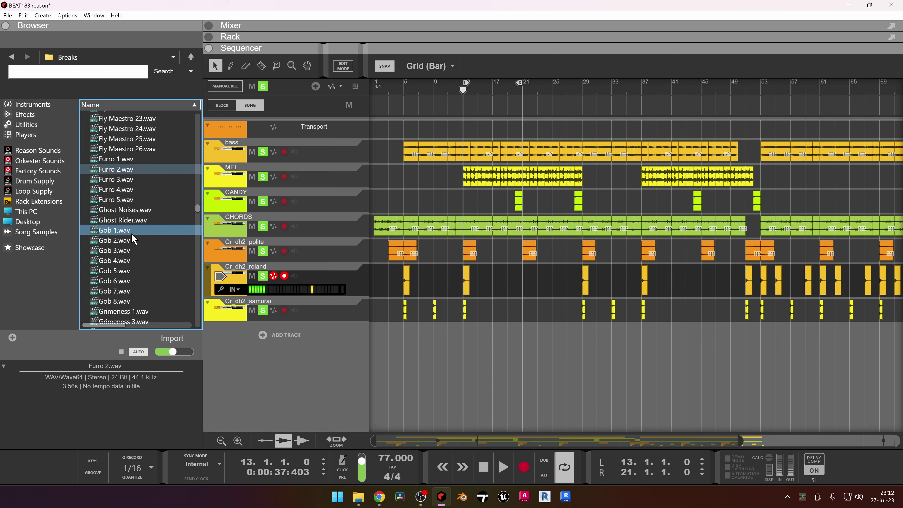
scroll(126, 252, down, 2)
click(129, 250)
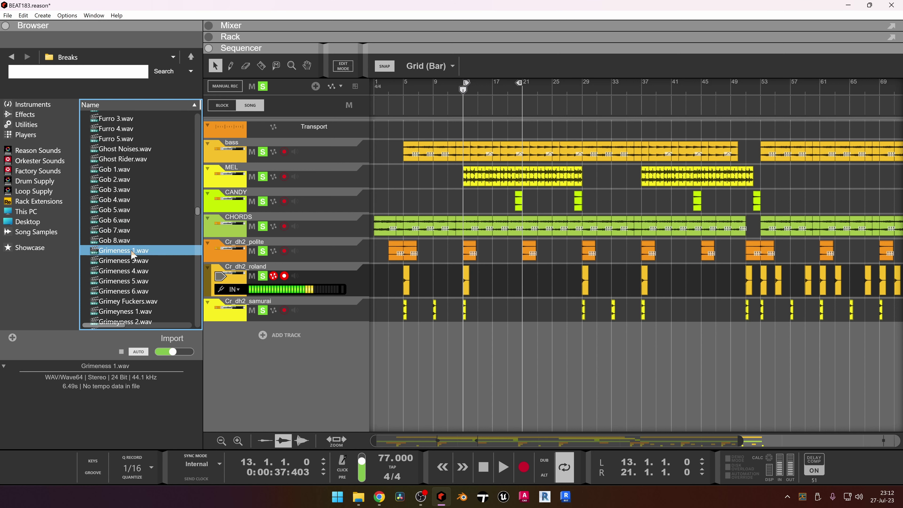
scroll(127, 262, down, 1)
scroll(128, 263, down, 2)
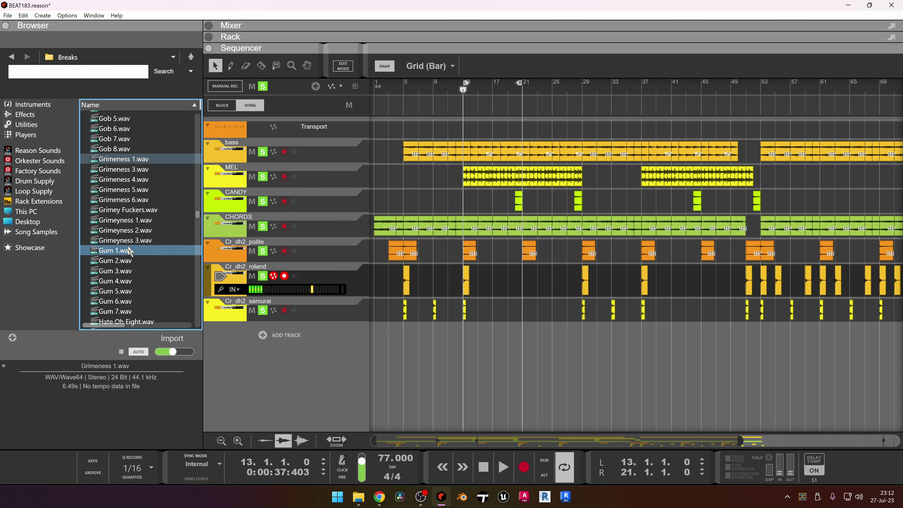
click(138, 211)
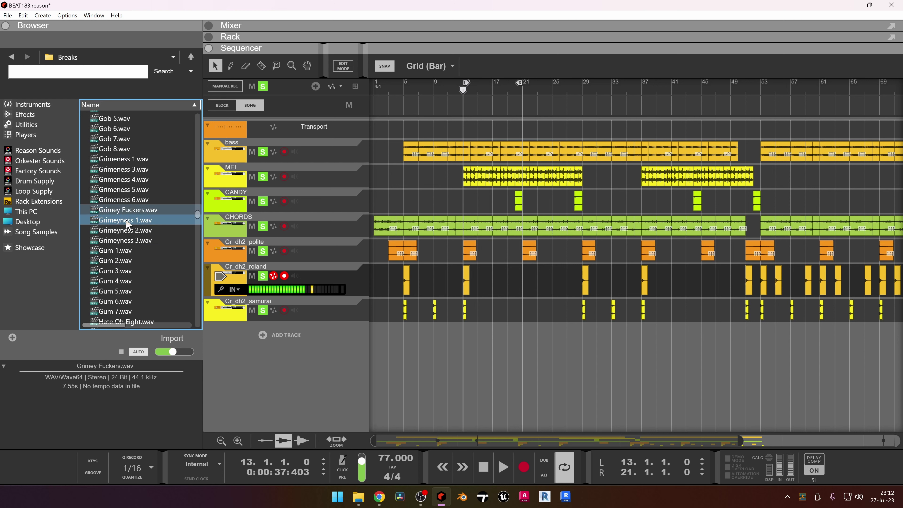
click(129, 220)
click(119, 250)
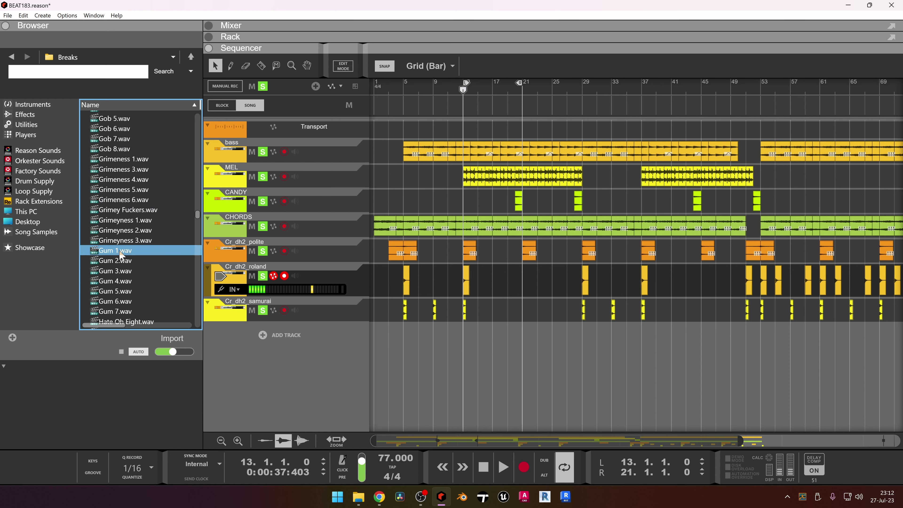
Audition the Hate Oh Eight, Heart Beat Rimuz 1, High Pitch Dogz 2 and Hollow Bones 1 breaks
scroll(121, 254, down, 2)
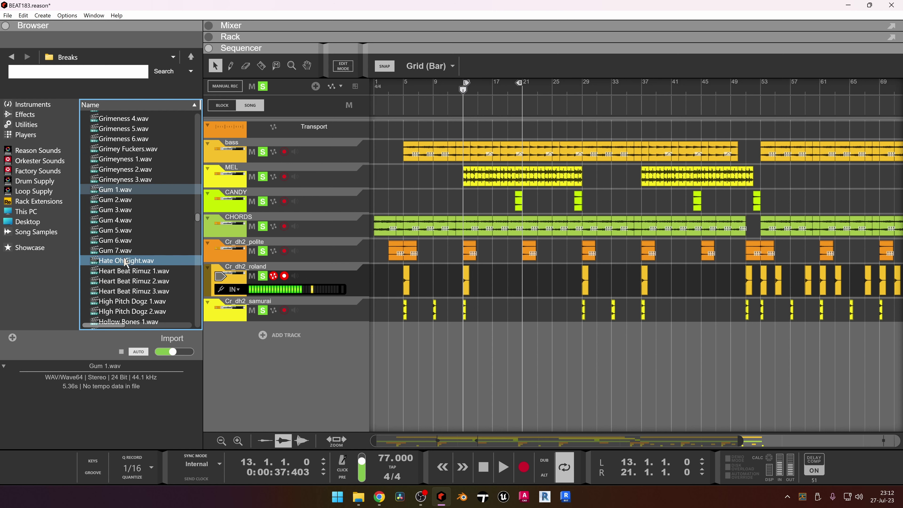
click(124, 260)
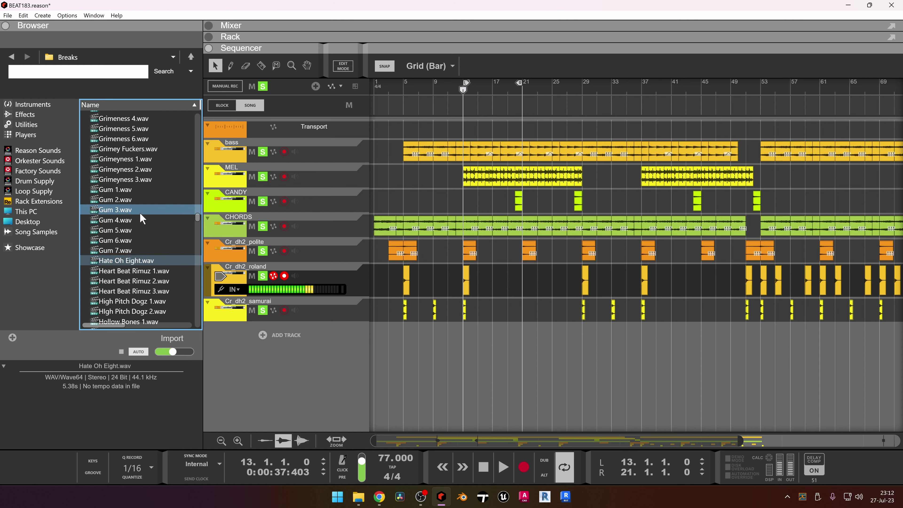
click(128, 271)
scroll(136, 284, down, 1)
click(131, 282)
click(119, 295)
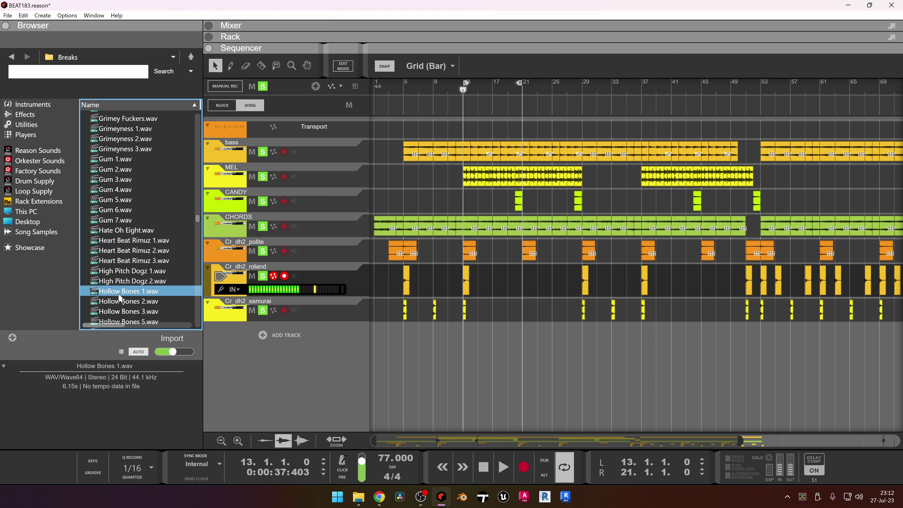
Audition the Hollow Bones breaks 2, 3, 5, 6, 7, 11, 13 and 16, comparing number 2 again after number 3
scroll(130, 268, down, 3)
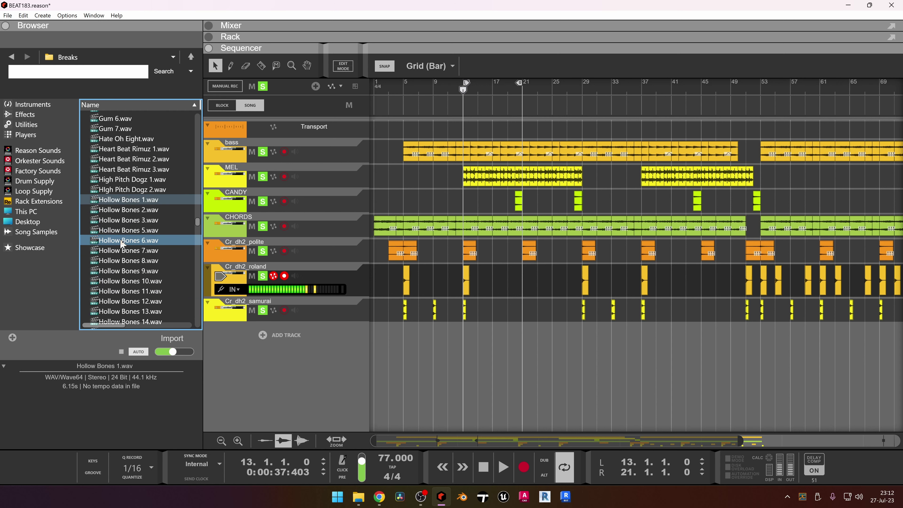
click(133, 213)
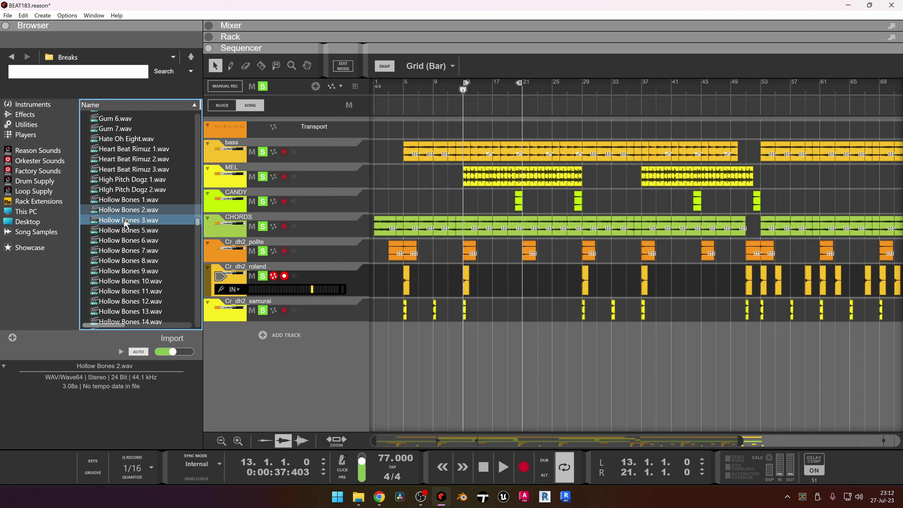
click(126, 221)
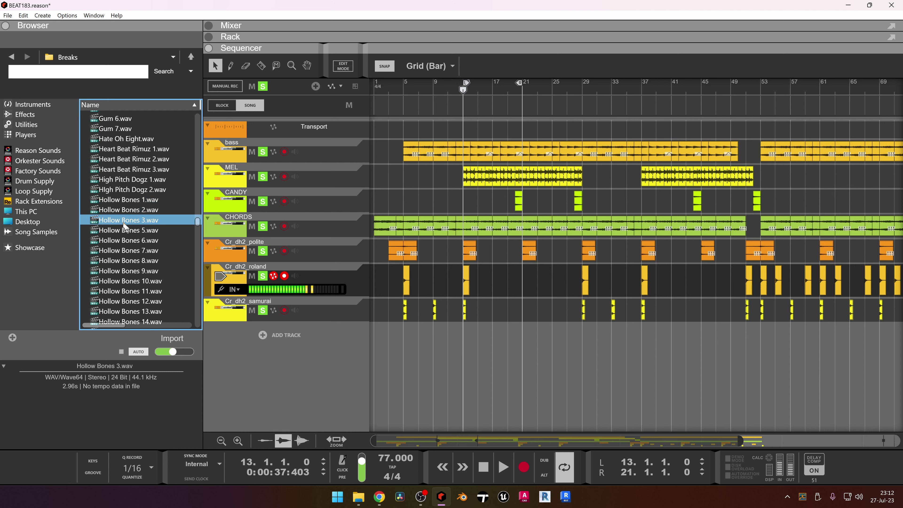
key(Up)
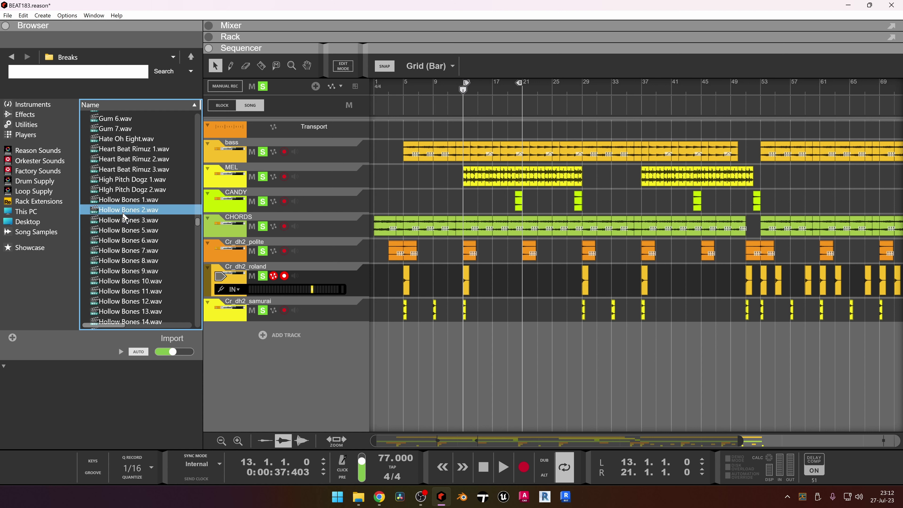
click(124, 234)
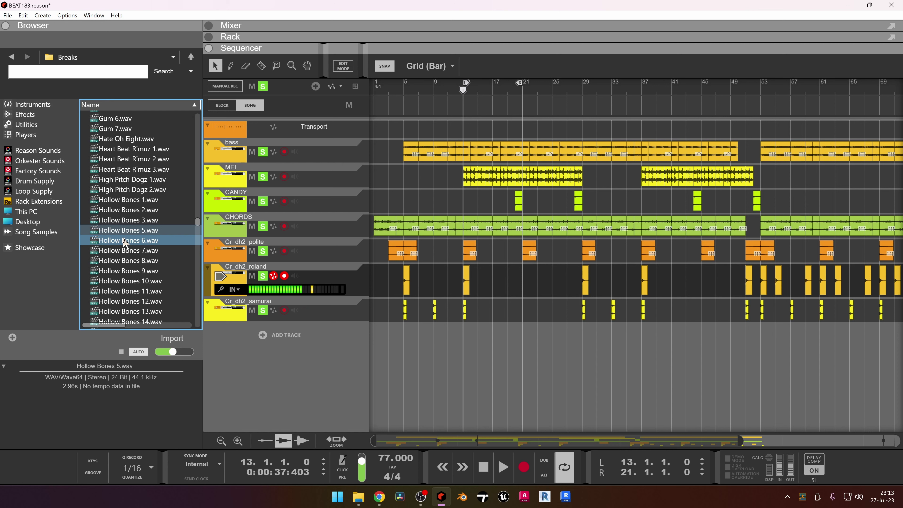
click(126, 242)
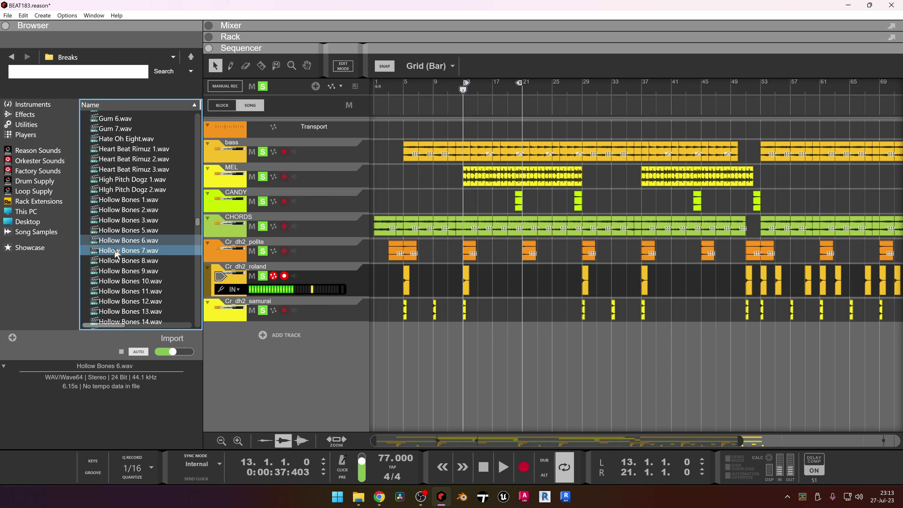
click(117, 252)
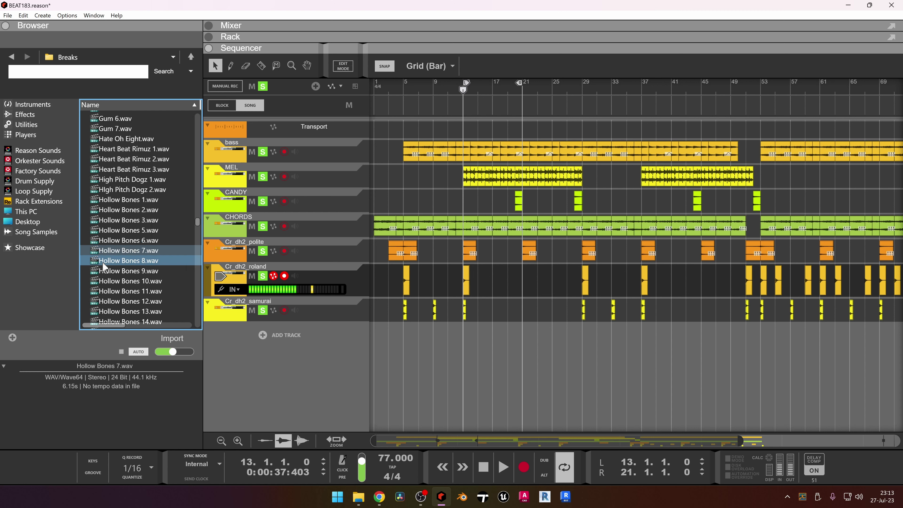
click(121, 291)
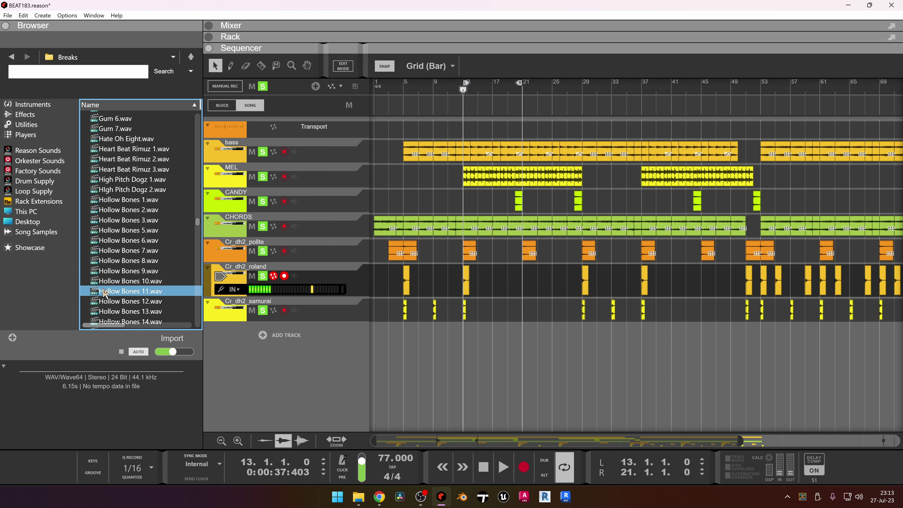
scroll(165, 231, down, 3)
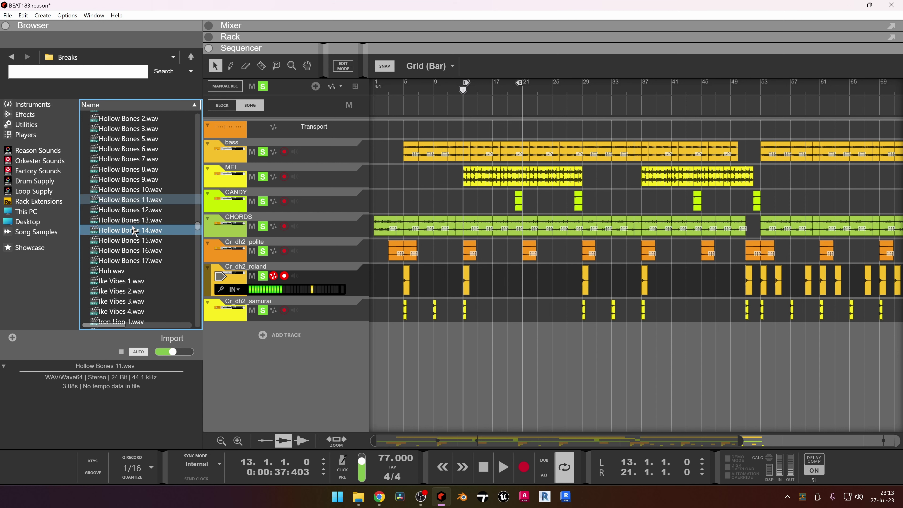
click(130, 222)
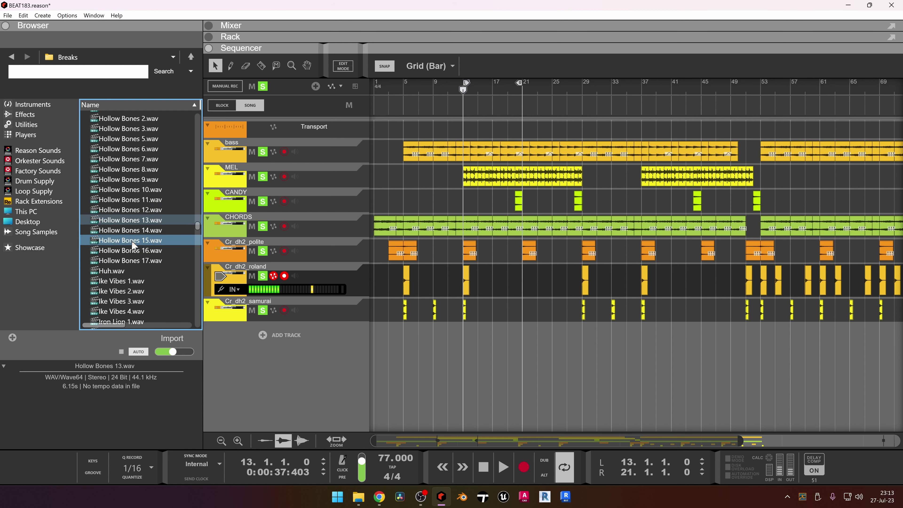
click(128, 252)
Audition the Ike Vibes 1, Iron Lion 1, Isaac Vibes 2 and Jazz Drummae 1 breaks
scroll(125, 263, down, 2)
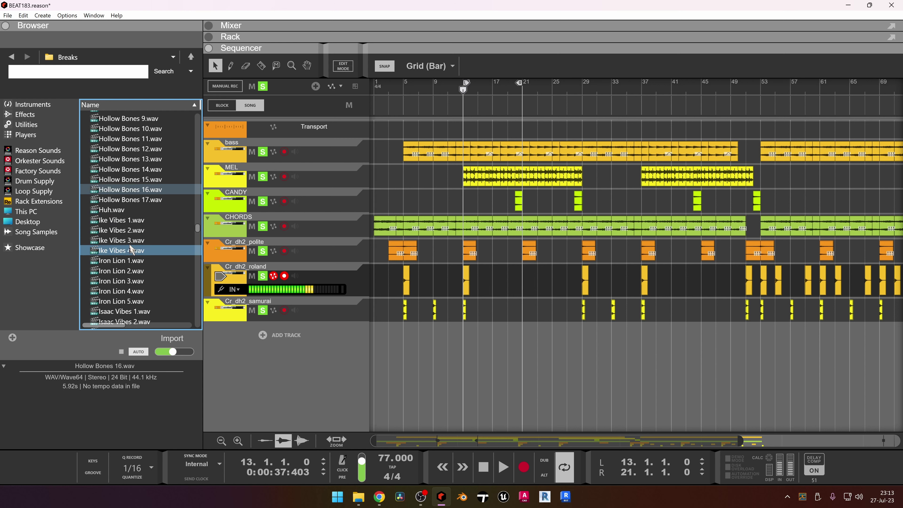
click(129, 220)
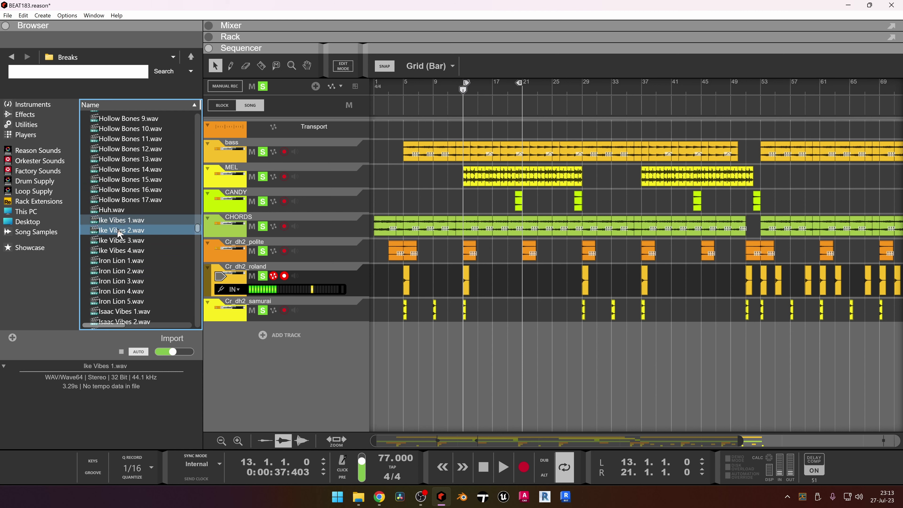
click(121, 261)
scroll(119, 267, down, 2)
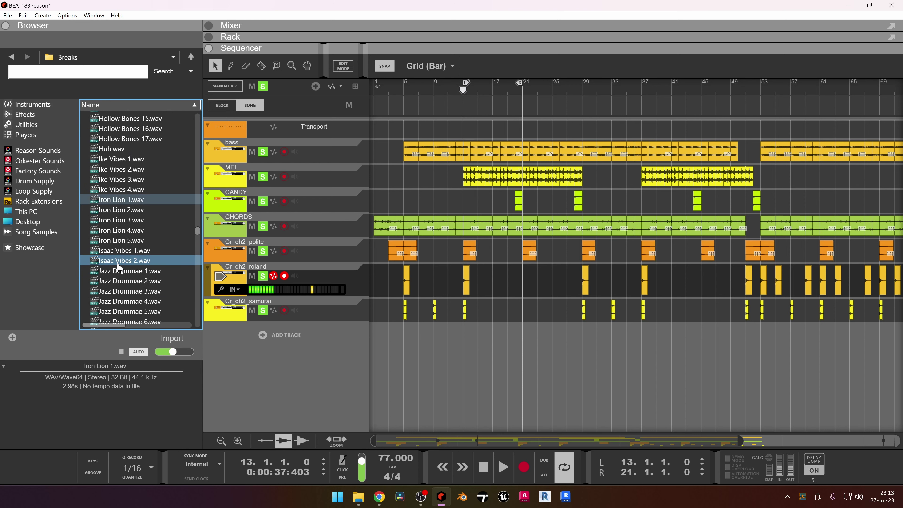
click(119, 262)
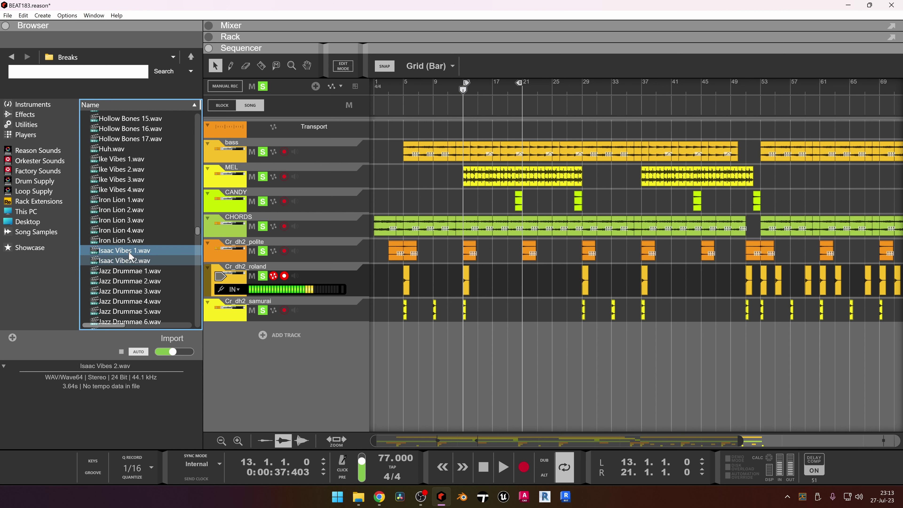
click(120, 273)
Audition Jazzo, Light Drums 3, Kratom Shots 1 and 2, and Lil Taps 1 among the following breaks
scroll(141, 257, down, 2)
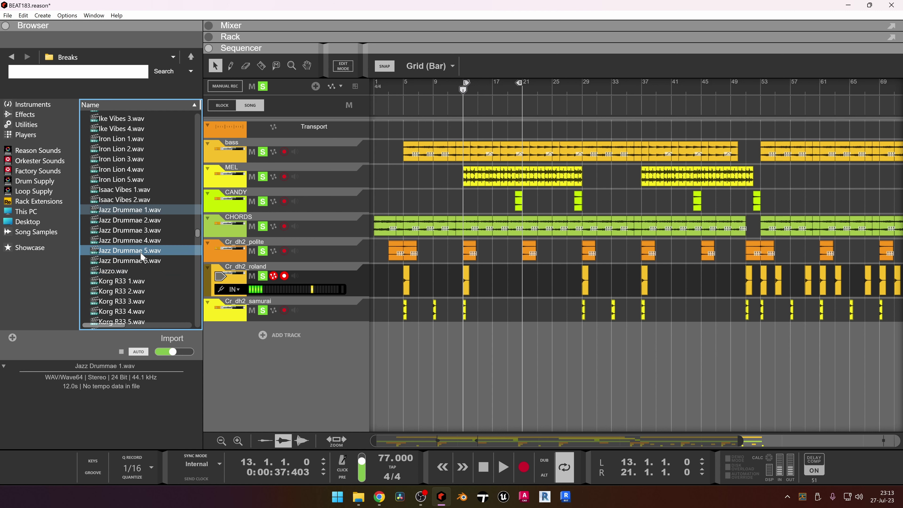
click(133, 272)
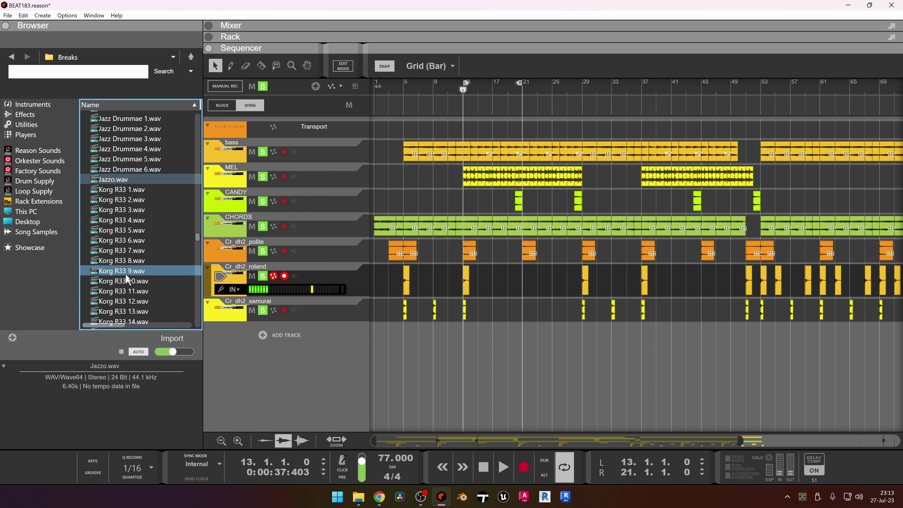
click(134, 281)
scroll(132, 270, down, 7)
click(127, 263)
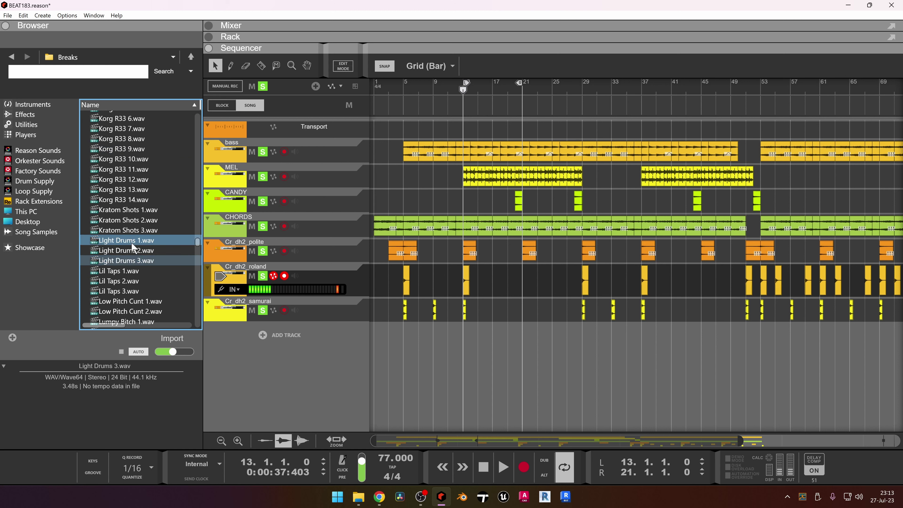
click(140, 219)
click(142, 211)
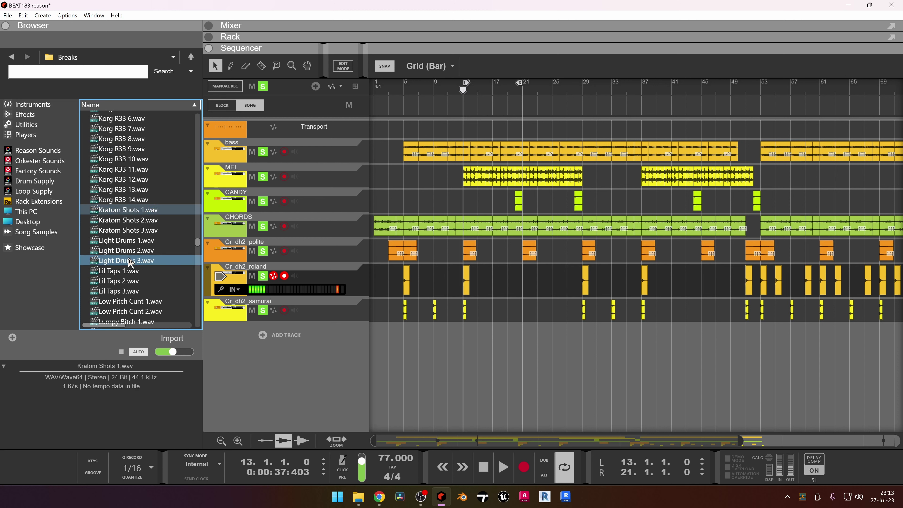
click(119, 220)
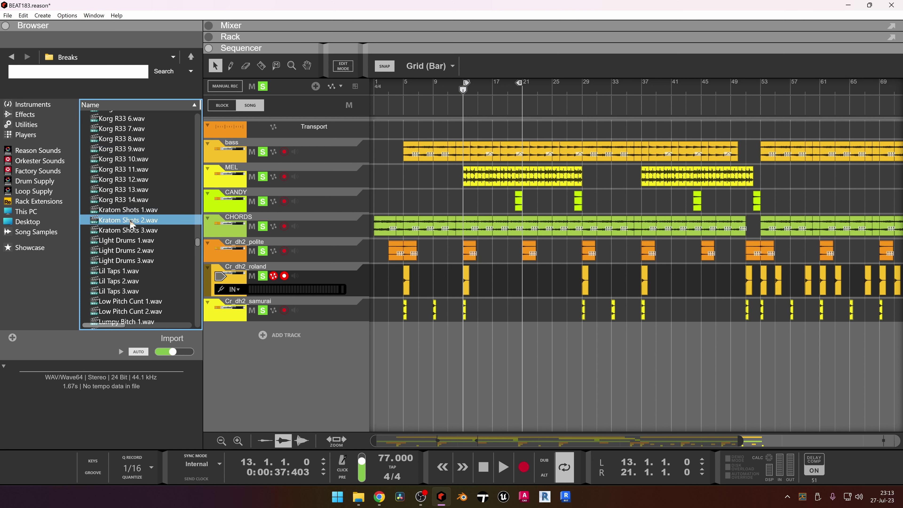
click(116, 271)
scroll(130, 254, down, 1)
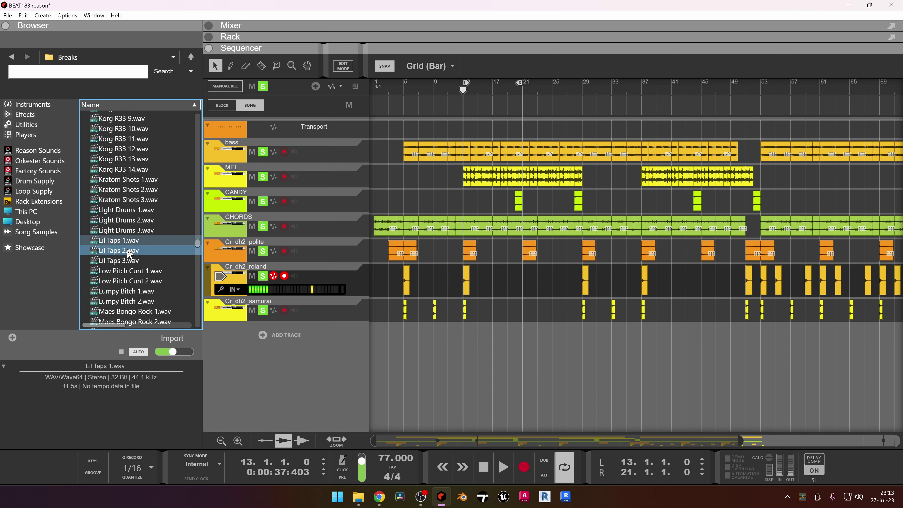
Audition Lil Taps 2 and 3, the two Low Pitch breaks and the first Lumpy break
click(116, 252)
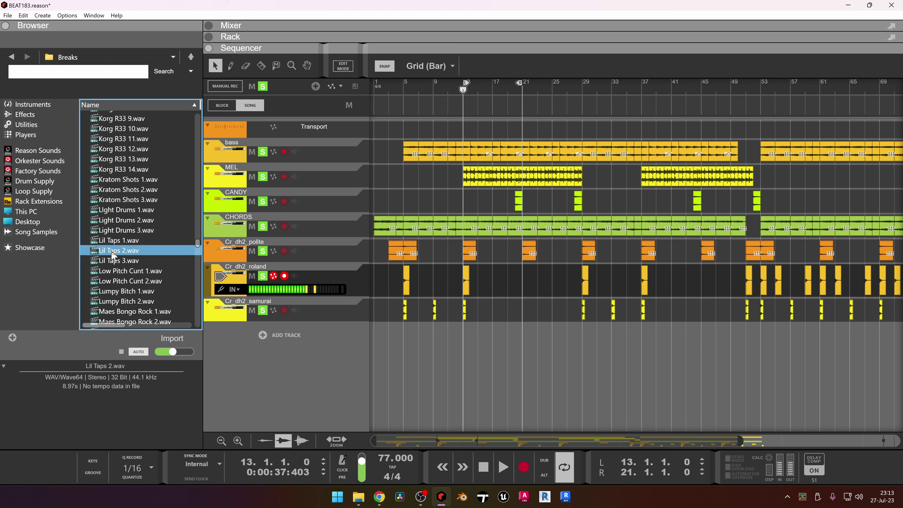
click(100, 262)
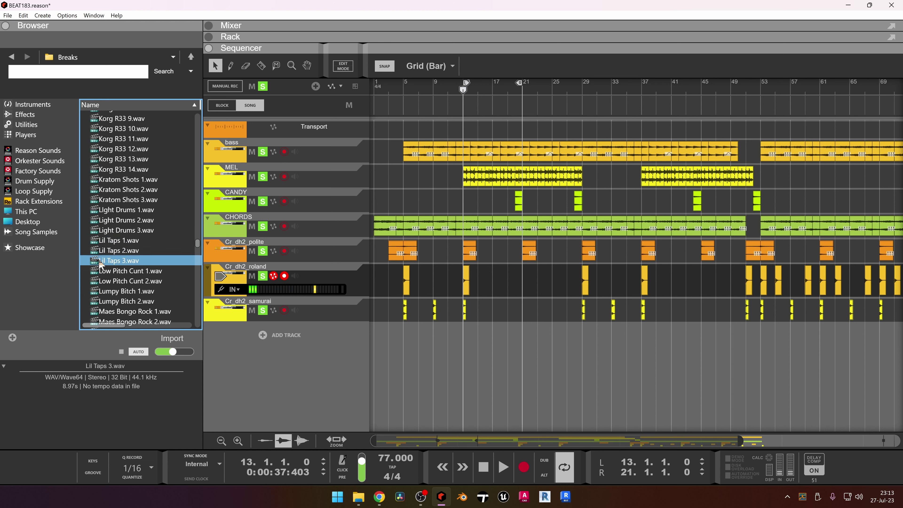
click(120, 270)
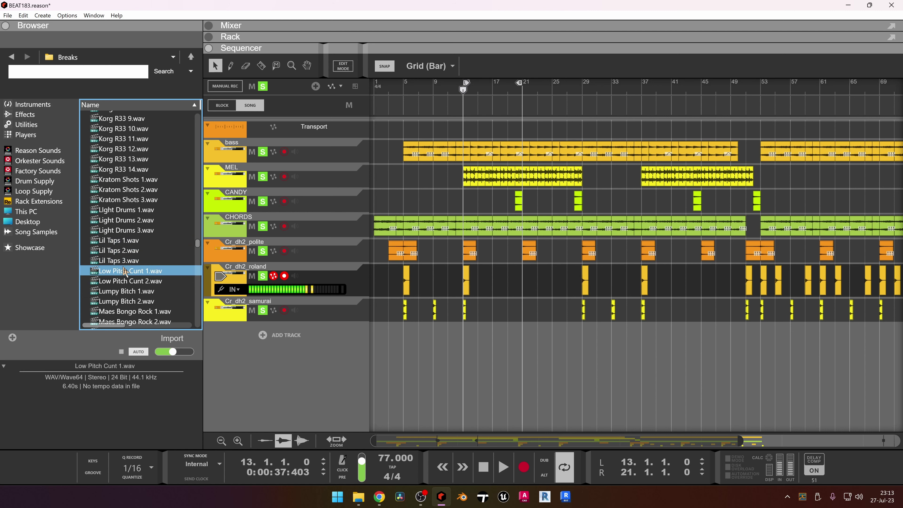
scroll(166, 231, down, 2)
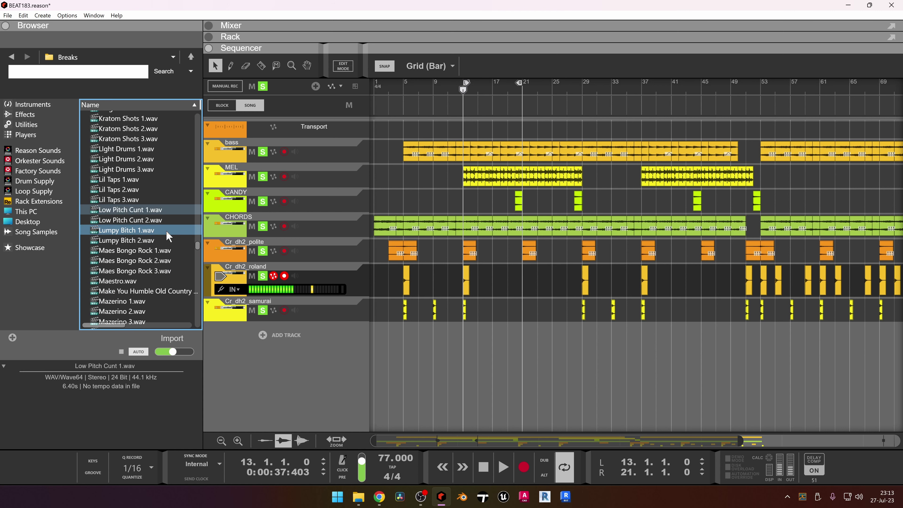
click(142, 220)
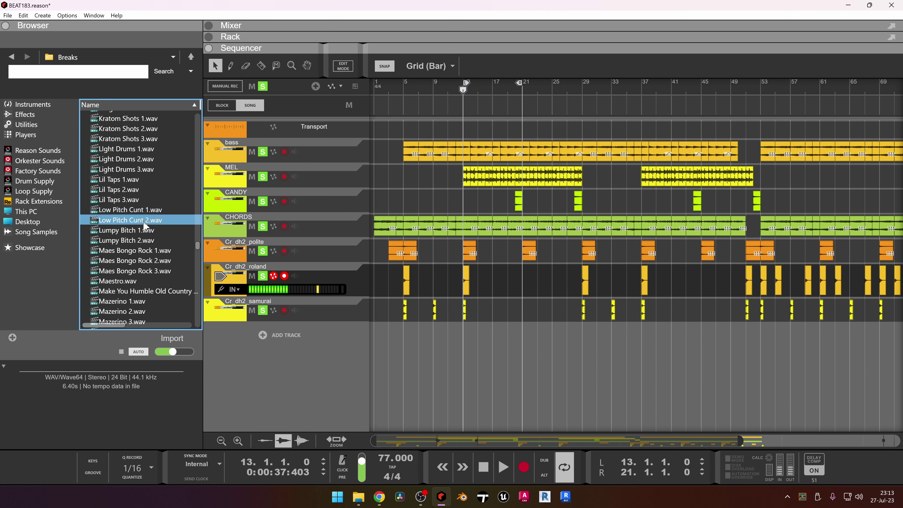
click(125, 234)
Audition Grimeyness 2, Fly Maestro 16 and Feds among the breaks earlier in the alphabet
scroll(142, 249, up, 15)
click(171, 169)
scroll(169, 178, up, 6)
click(167, 139)
scroll(156, 178, up, 6)
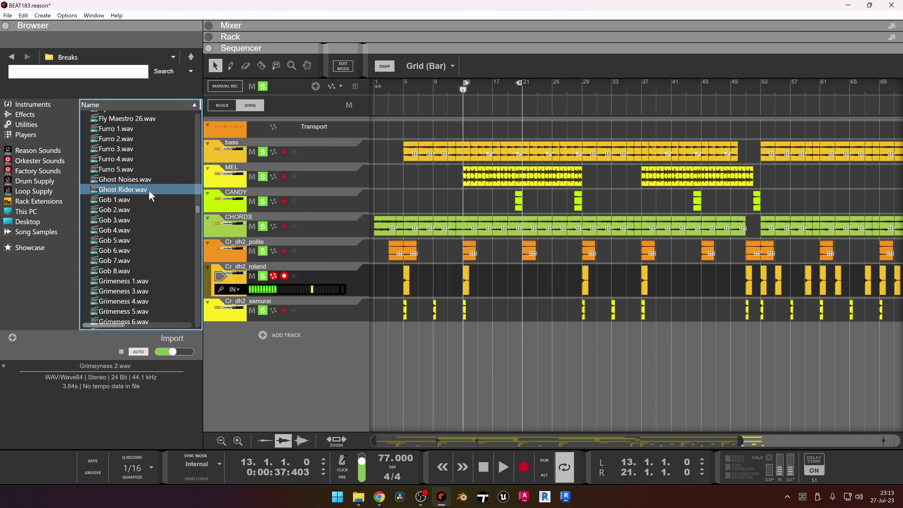
scroll(150, 197, up, 6)
click(142, 200)
scroll(140, 199, up, 5)
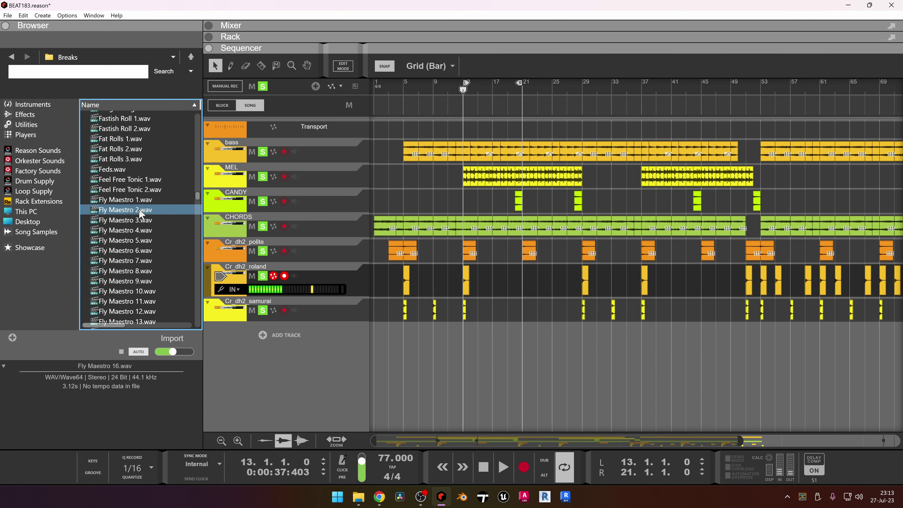
click(131, 179)
Audition Fang Swang 1, Eighties Soul 2, Eppe 1 and the first Eighties Gangster break
scroll(127, 199, up, 3)
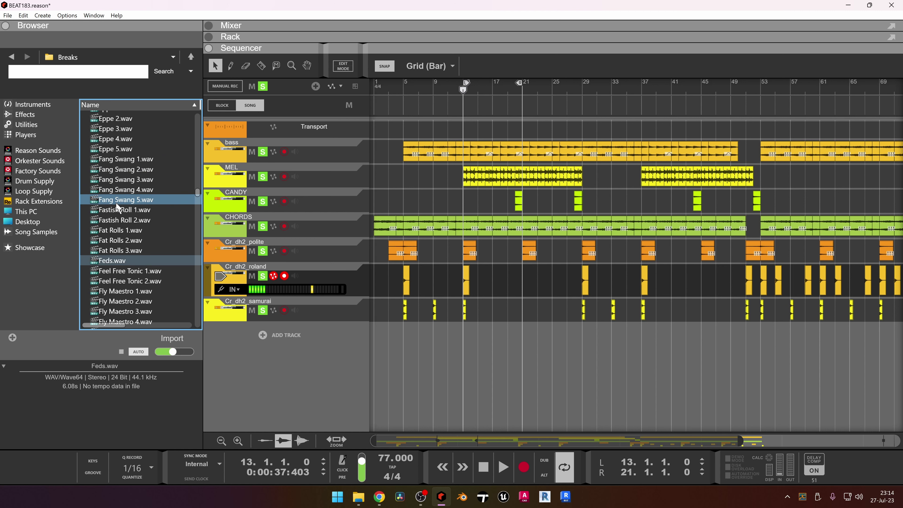
click(129, 194)
click(150, 159)
scroll(118, 221, up, 5)
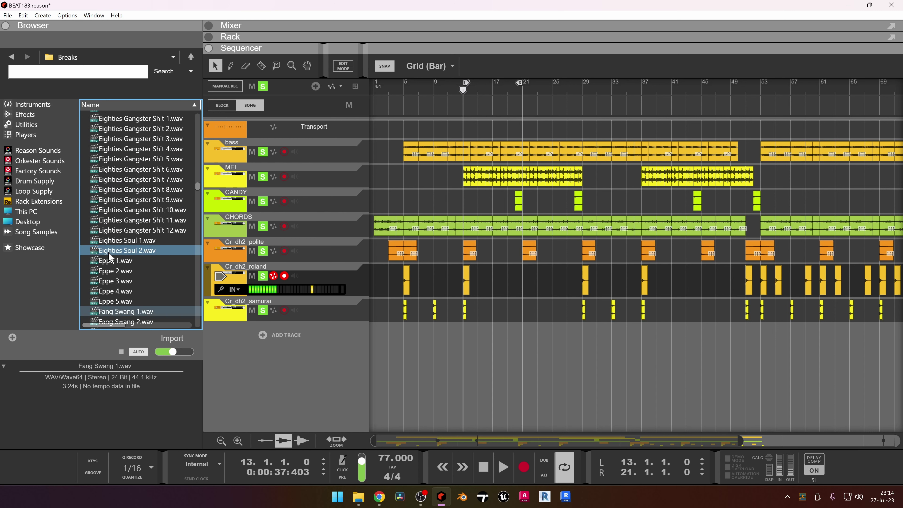
click(110, 251)
click(128, 260)
scroll(135, 249, up, 3)
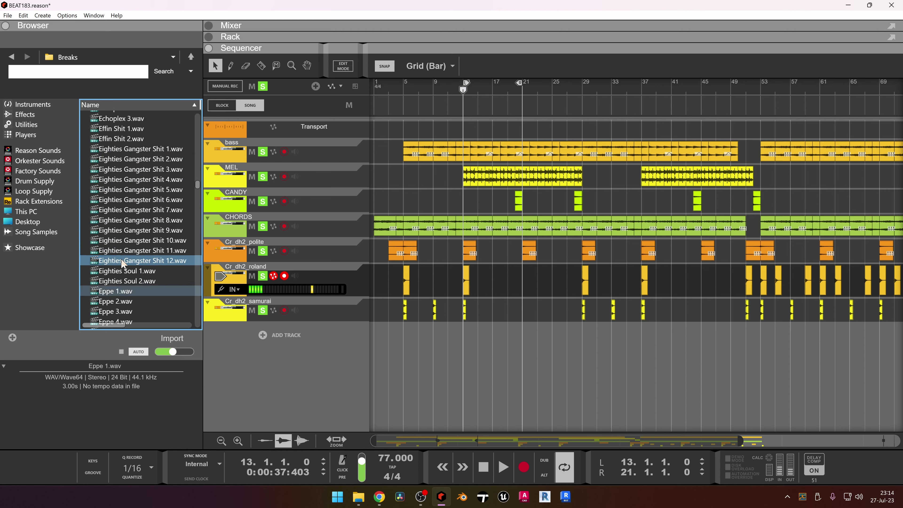
click(147, 212)
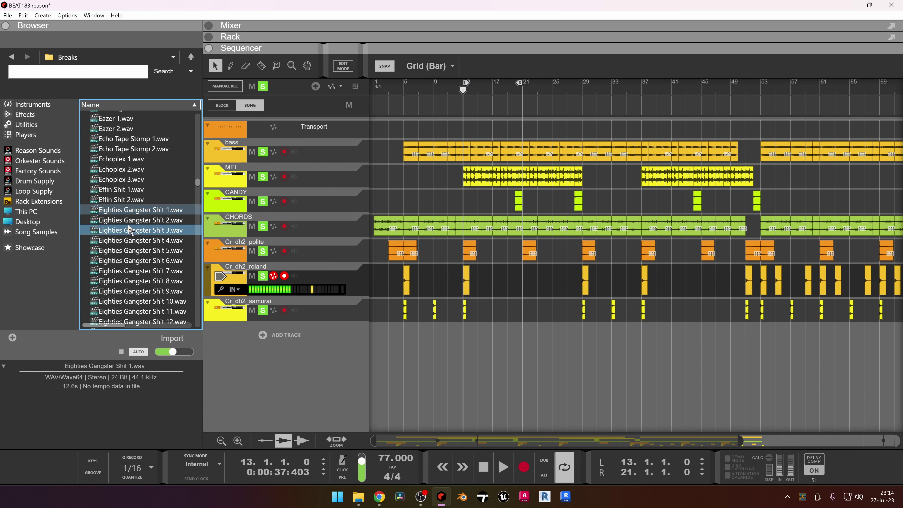
scroll(129, 222, down, 3)
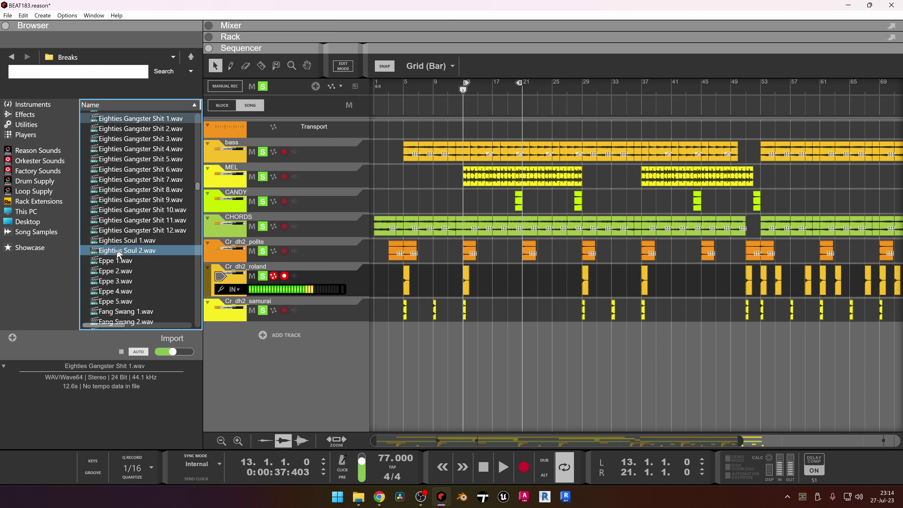
Audition all five Eppe breaks in order, from Eppe 1 to Eppe 5
click(117, 261)
scroll(131, 249, down, 2)
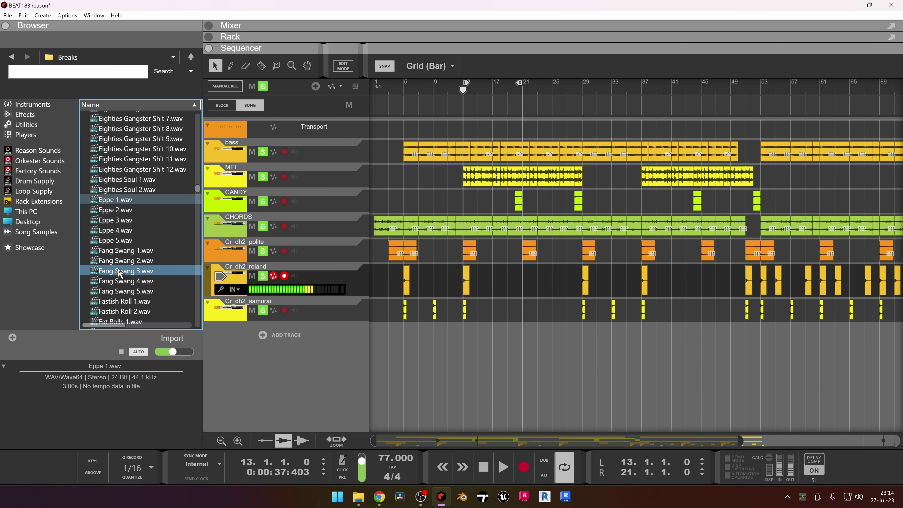
click(128, 212)
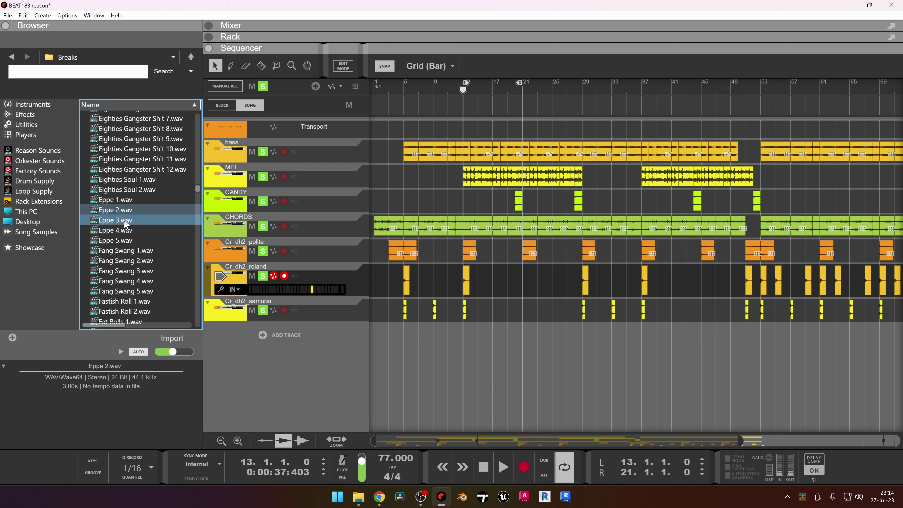
click(125, 222)
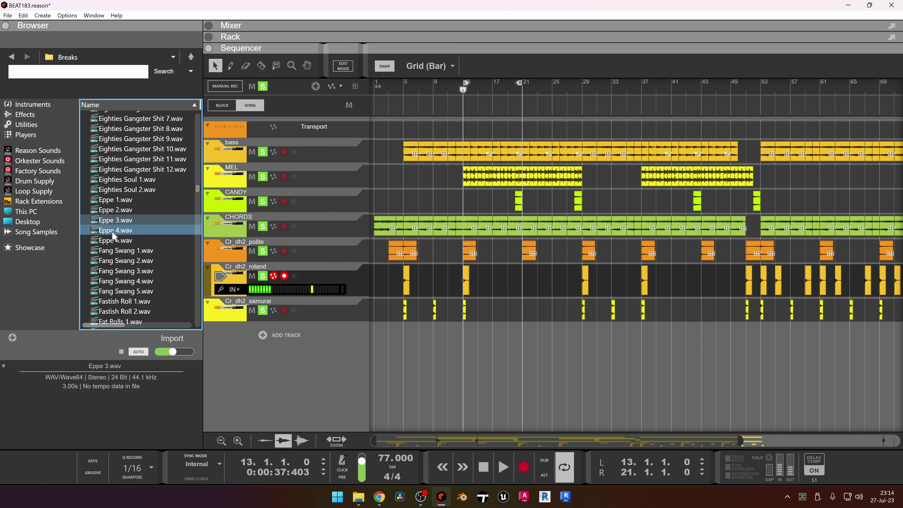
click(112, 230)
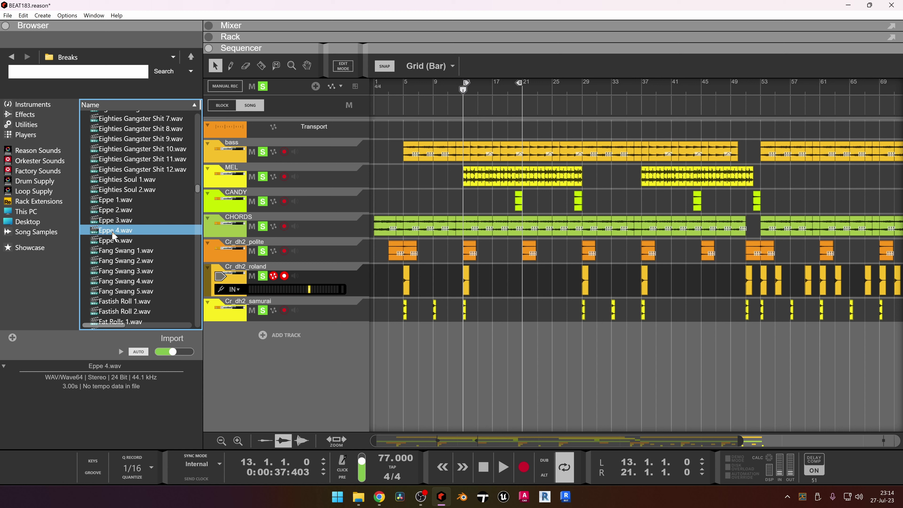
click(109, 244)
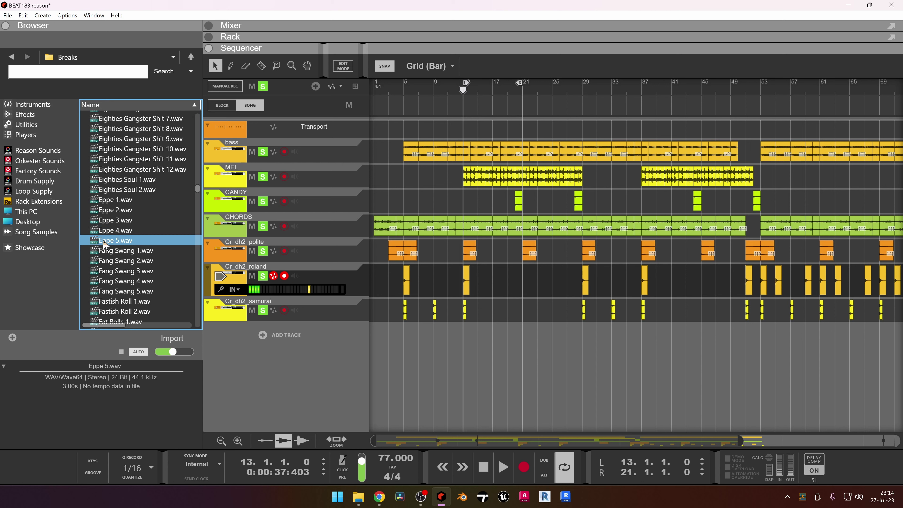
Place the Eppe 2 break on a new audio track at bar 5 and stretch the clip to exactly one bar
drag(109, 214, 401, 374)
scroll(379, 356, up, 8)
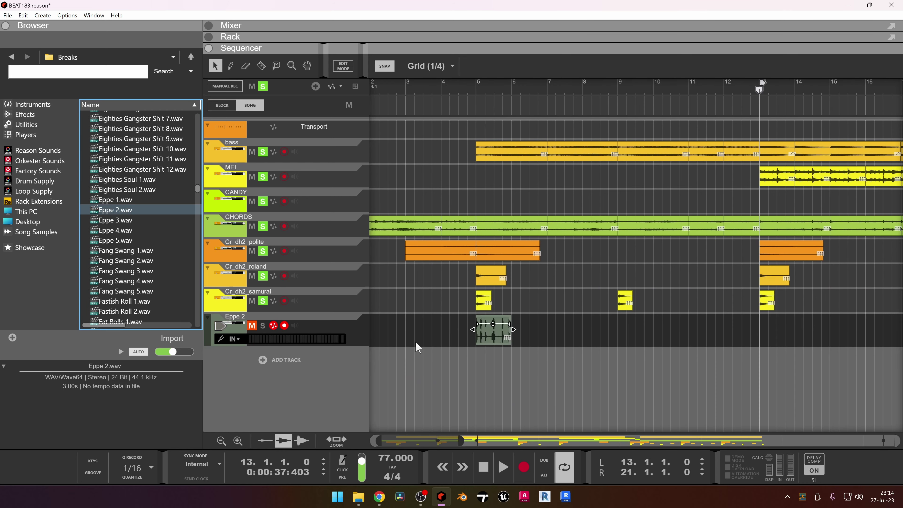
drag(544, 329, 549, 329)
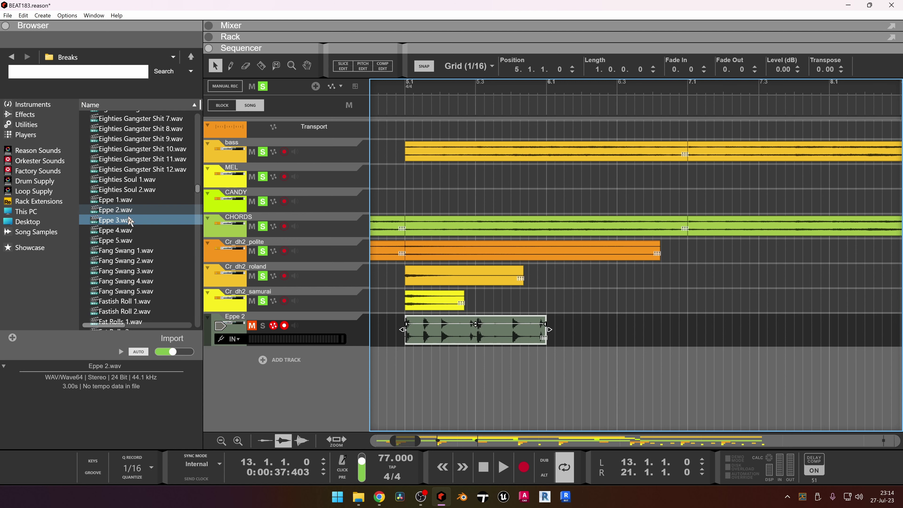
Audition Eppe 4 and 5, place Eppe 5 at bar 6 on the Eppe 2 track and stretch it to end at bar 7
click(121, 230)
click(127, 240)
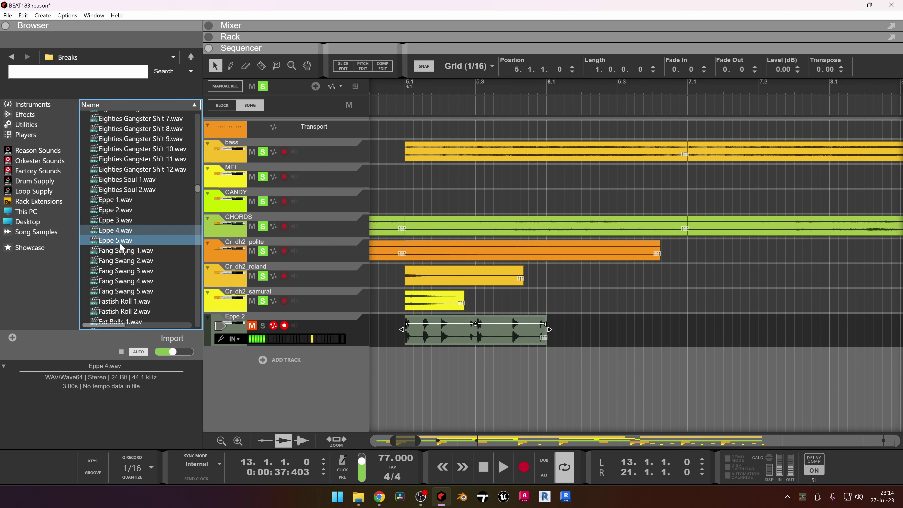
drag(127, 240, 603, 341)
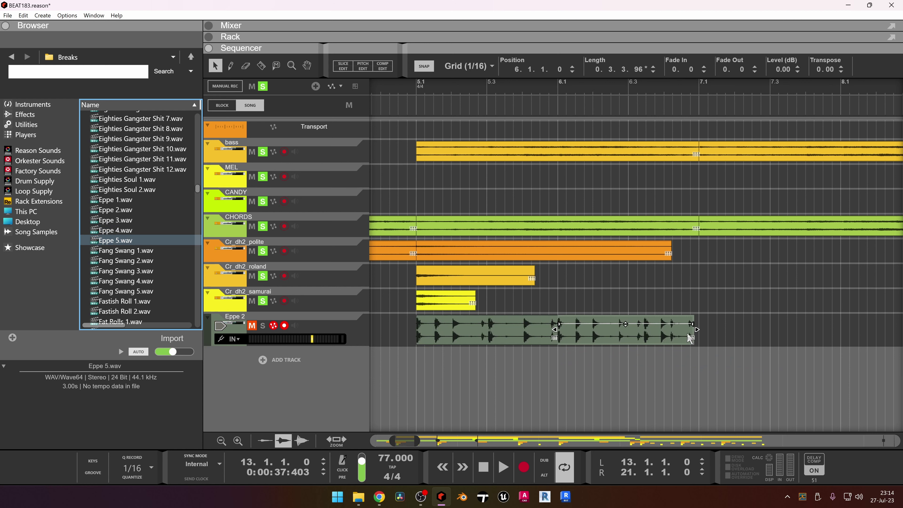
drag(697, 331, 700, 331)
Clear the existing solos, solo only the Eppe 2 track and play its two break clips from bar 5
click(425, 104)
click(262, 326)
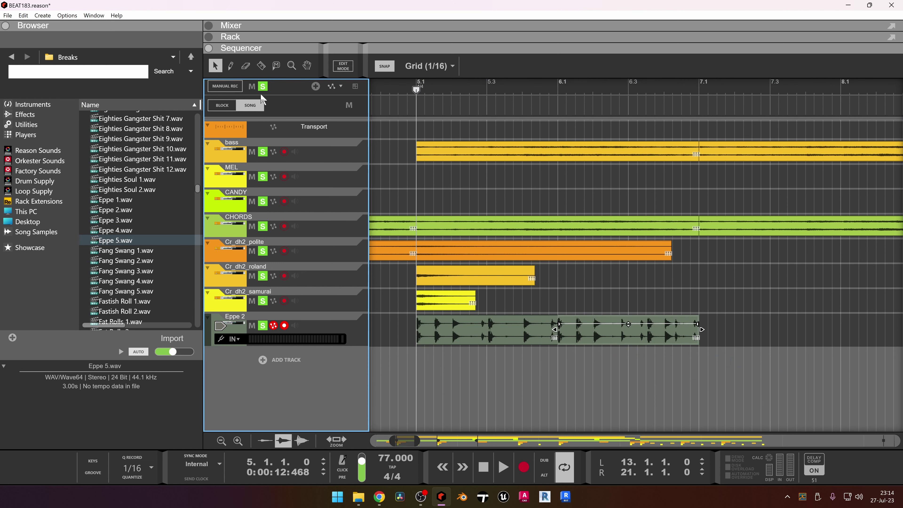
click(262, 86)
click(263, 325)
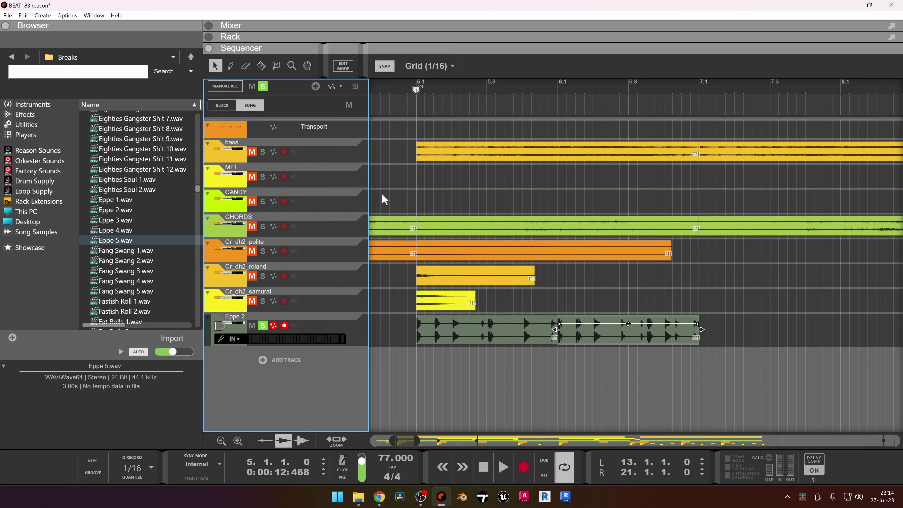
key(space)
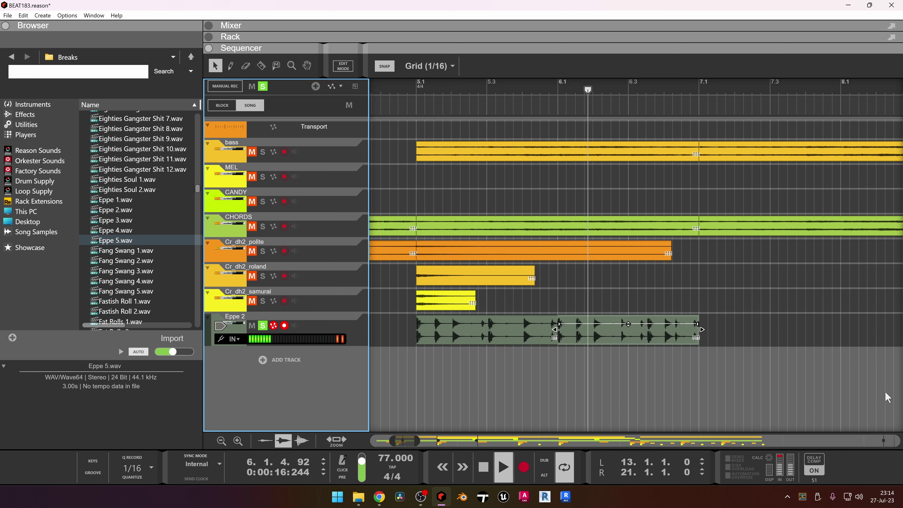
scroll(732, 351, down, 1)
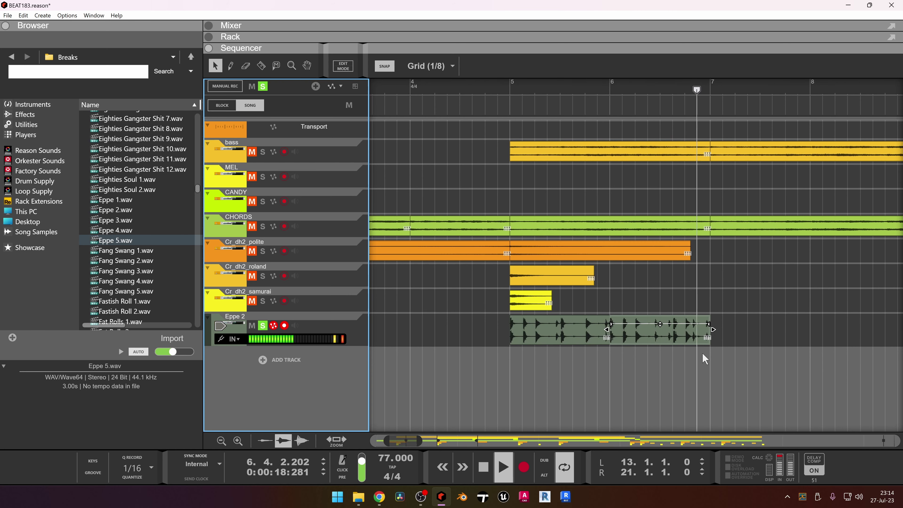
key(space)
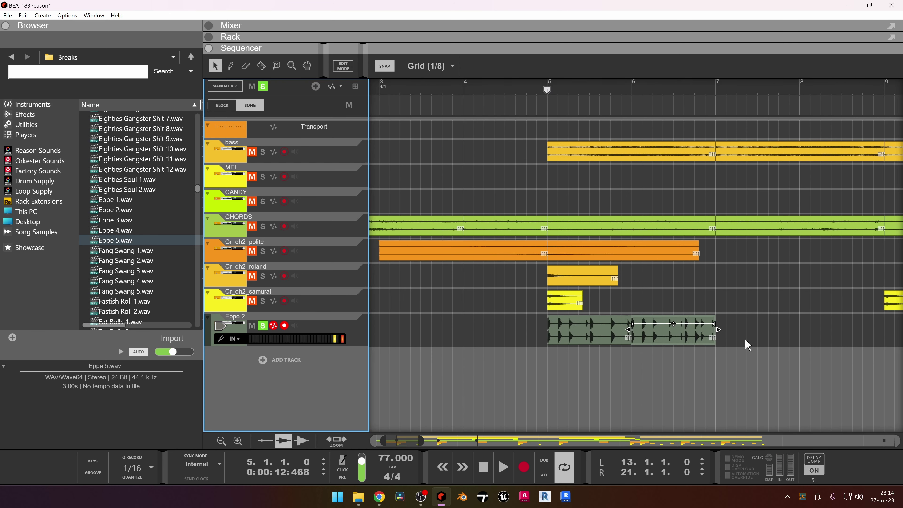
Copy the first one-bar Eppe 2 clip to bar 7 on the same track
click(558, 327)
drag(558, 340, 756, 354)
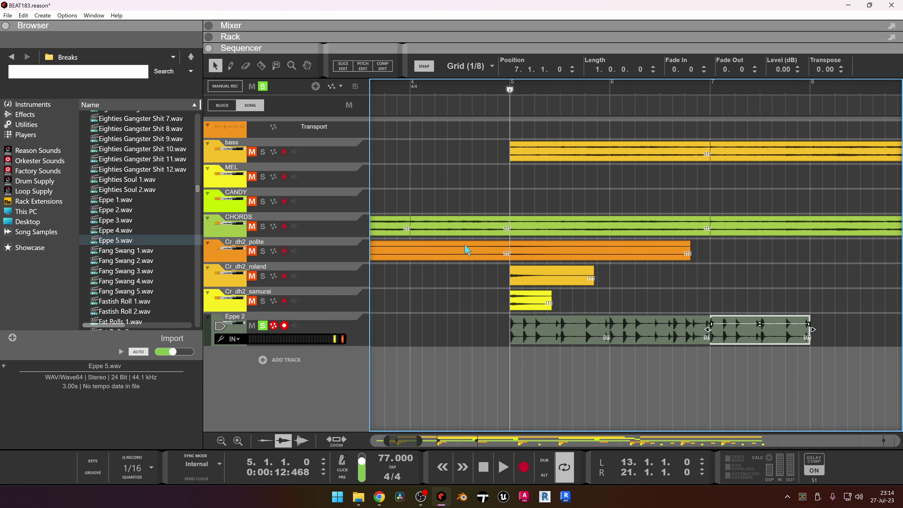
Audition Eppe 1, 3 and 4 again, comparing number 1 once more after number 4
click(119, 199)
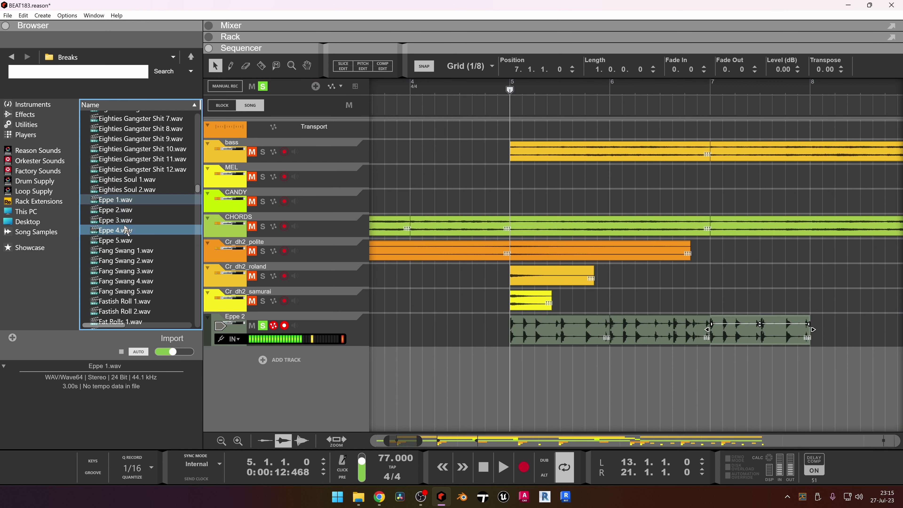
click(130, 221)
click(120, 231)
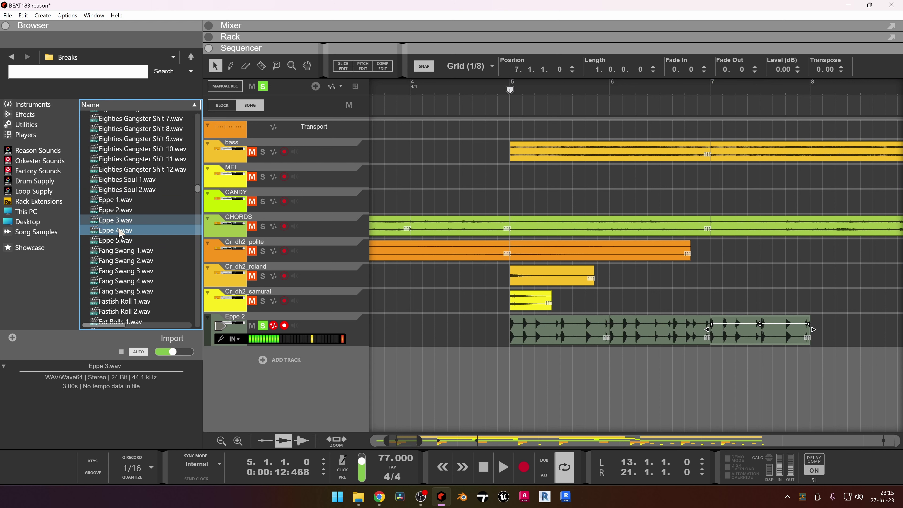
click(120, 231)
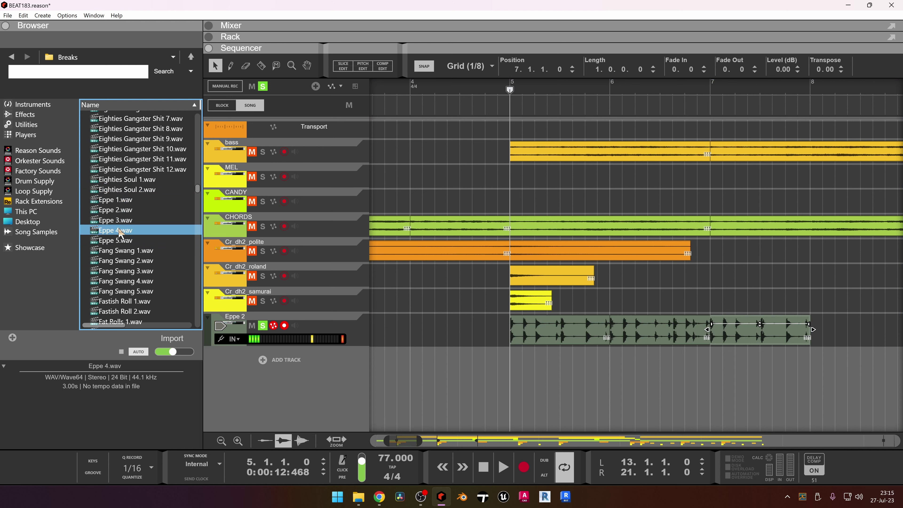
click(111, 201)
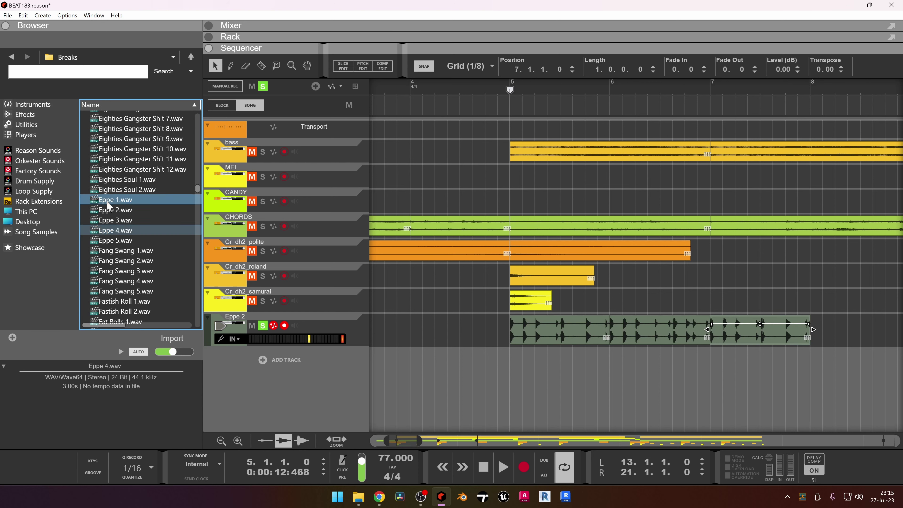
Place the Eppe 1 break at bar 8 on the Eppe 2 track, directly after the copied clip
scroll(111, 236, right, 3)
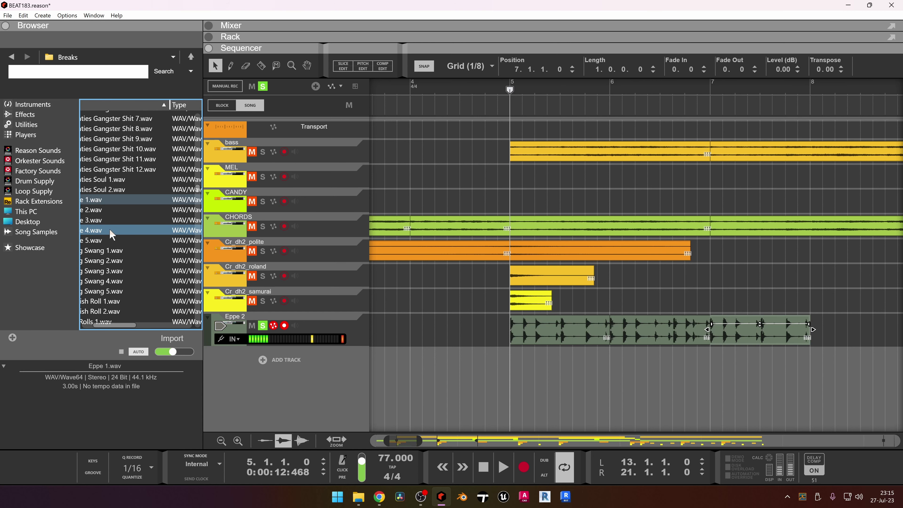
scroll(248, 308, up, 1)
scroll(601, 269, down, 2)
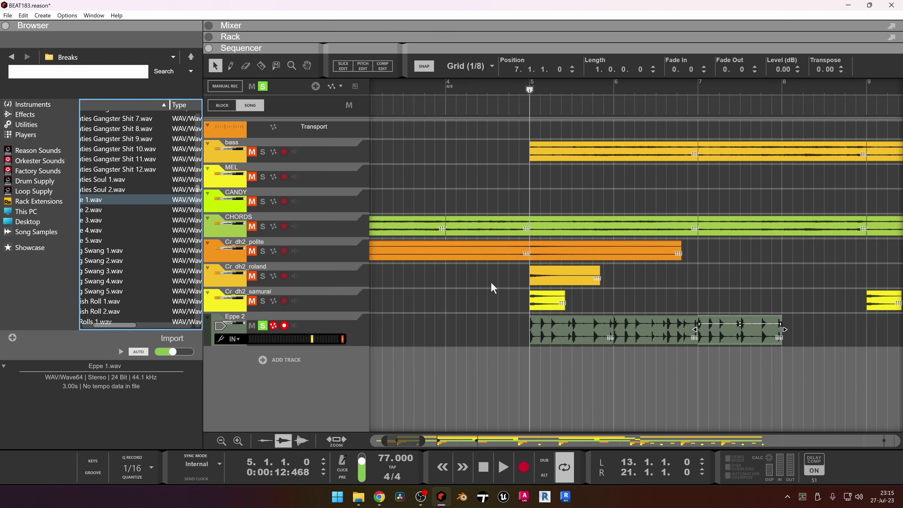
scroll(721, 353, down, 2)
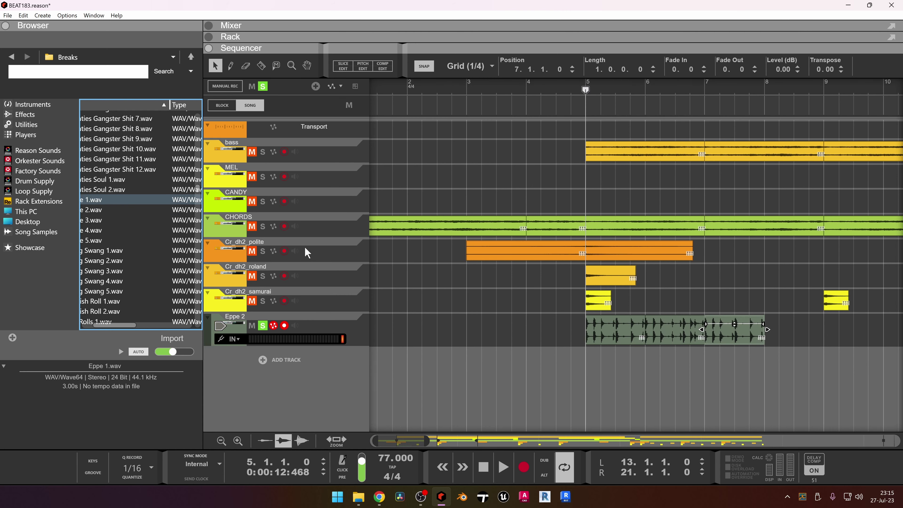
click(93, 201)
drag(790, 345, 769, 343)
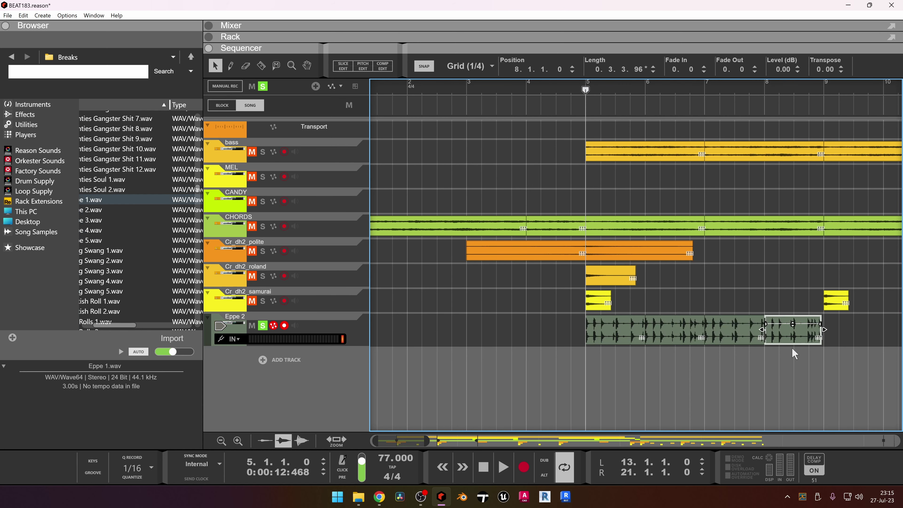
Move the Eppe 1 break from bar 8 to bar 12 and extend it to one full bar
scroll(732, 352, down, 2)
drag(691, 346, 847, 353)
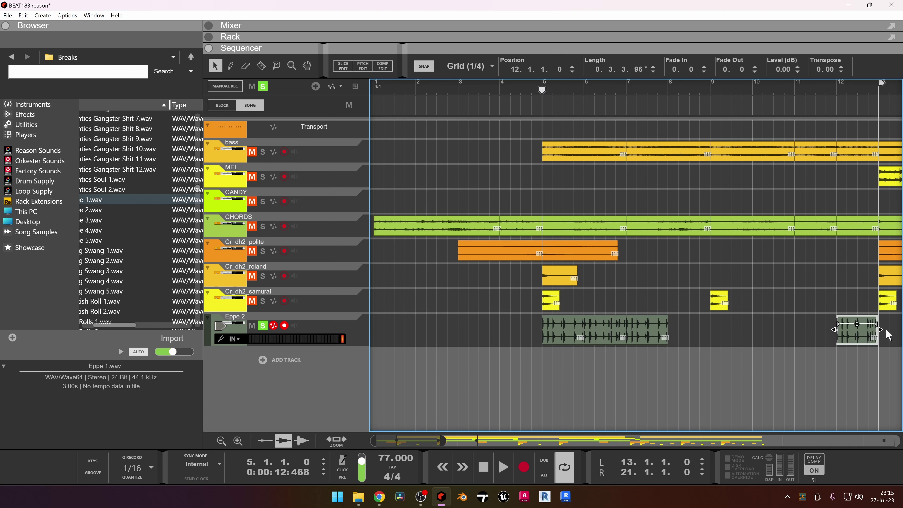
drag(882, 332, 883, 331)
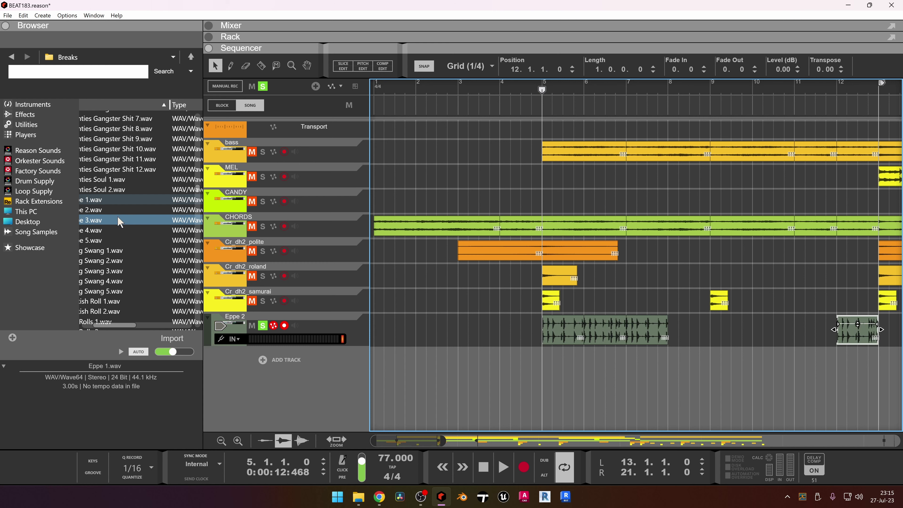
Place the Eppe 3 break at bar 8, extended to a full bar, and the Eppe 4 break at bar 10 on the Eppe 2 track
drag(117, 215, 712, 333)
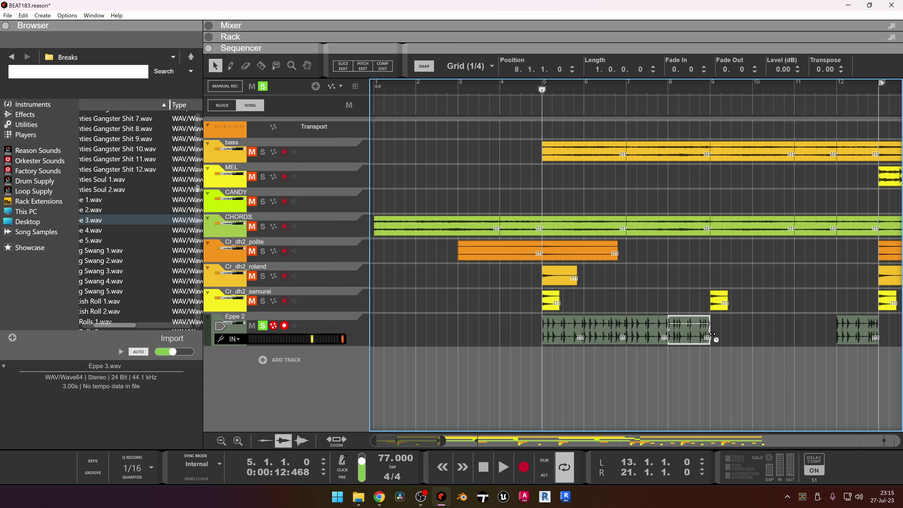
click(104, 227)
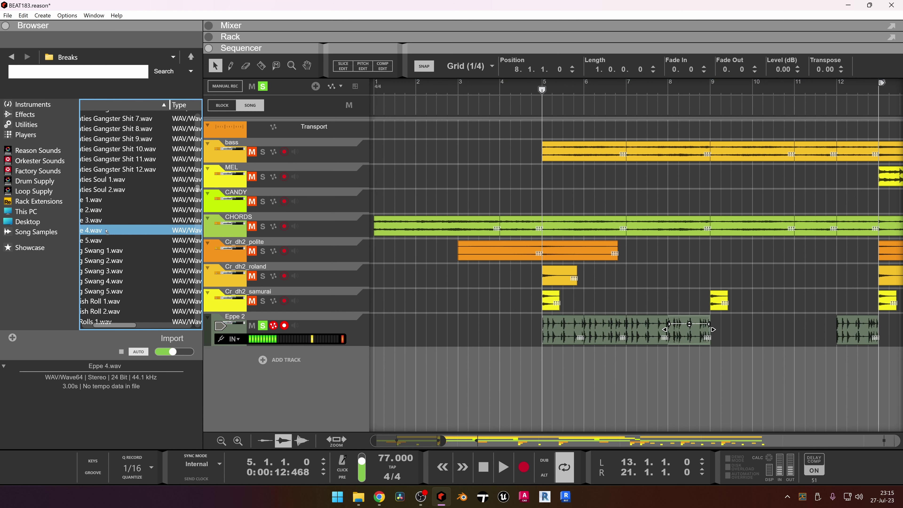
drag(104, 227, 753, 329)
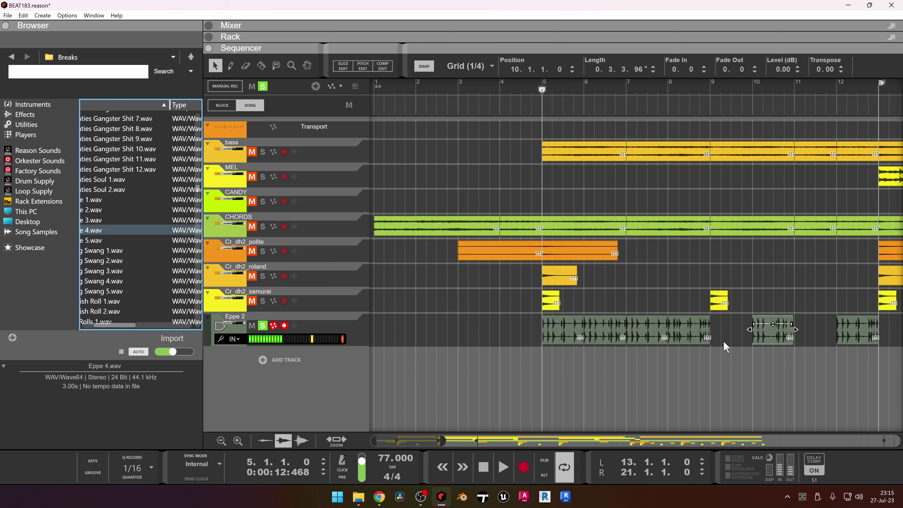
Duplicate the break clips at bars 5 and 7 together to fill the gaps at bars 9 and 11
click(612, 338)
click(571, 335)
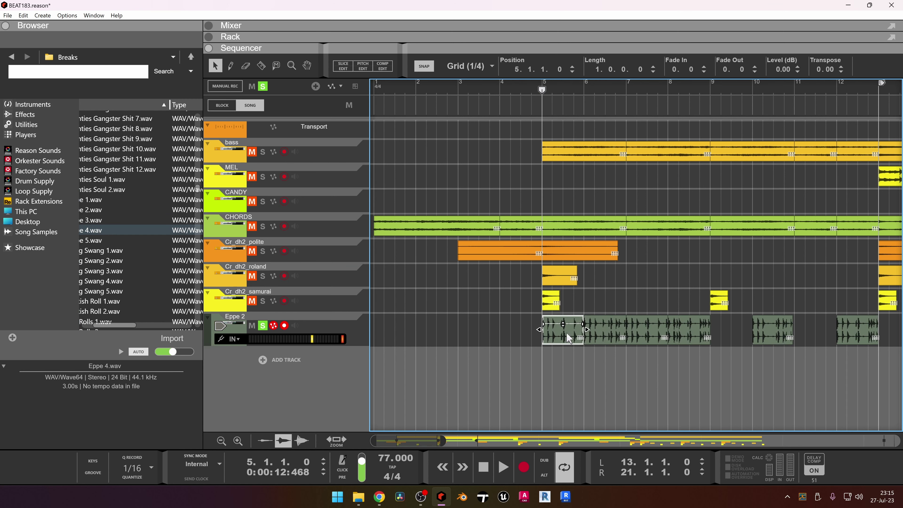
shift+click(638, 341)
key(ctrl+d)
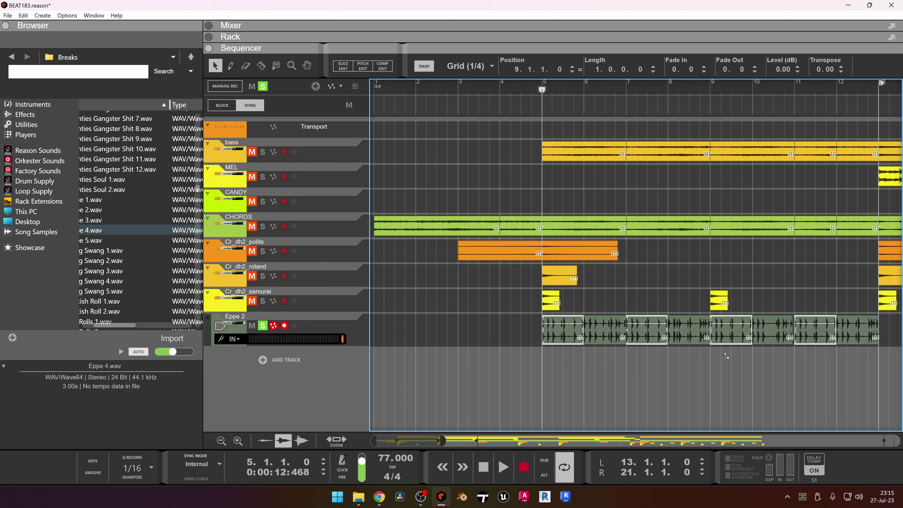
Select the whole eight-bar break pattern from bar 5 on the Eppe 2 track and duplicate it repeatedly until it reaches bar 53
key(ctrl+minus)
key(ctrl+minus)
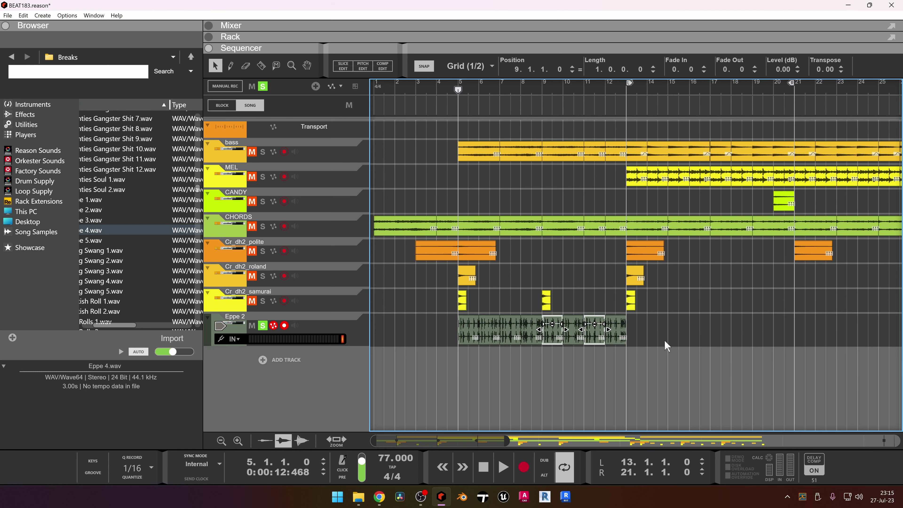
scroll(599, 342, up, 3)
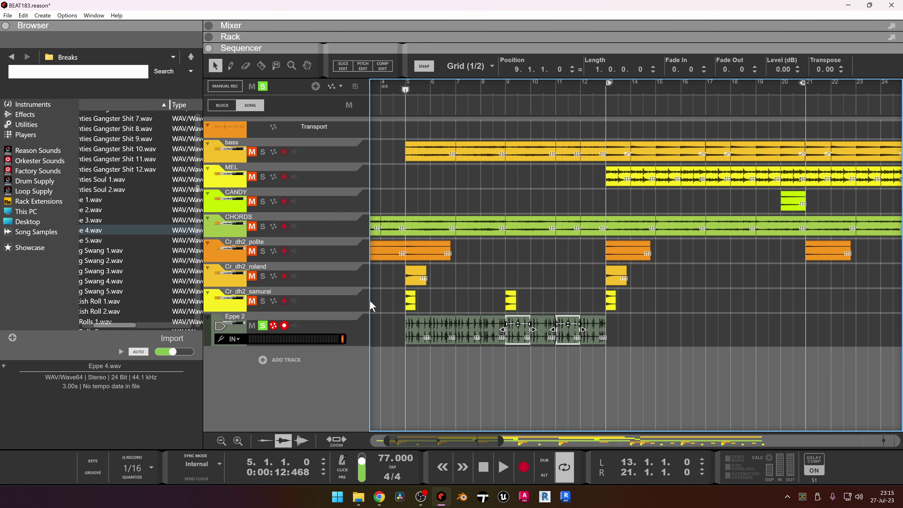
click(104, 201)
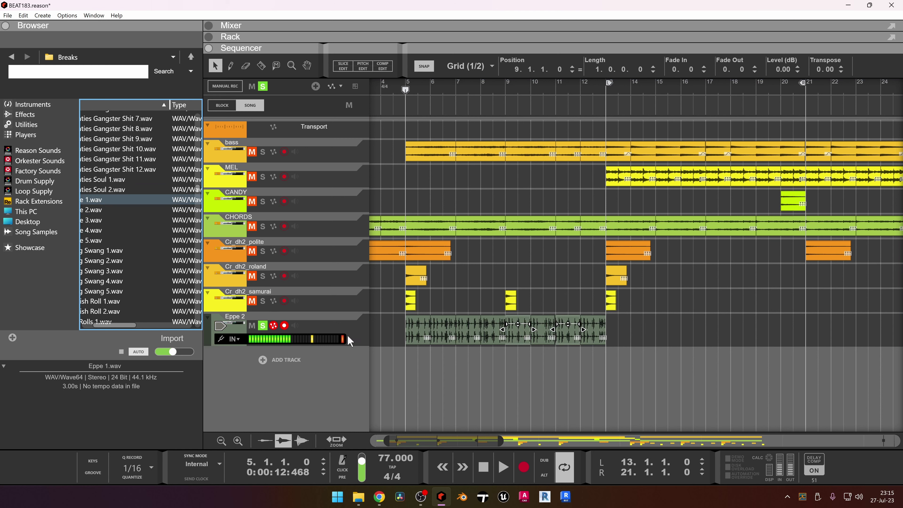
drag(688, 340, 405, 358)
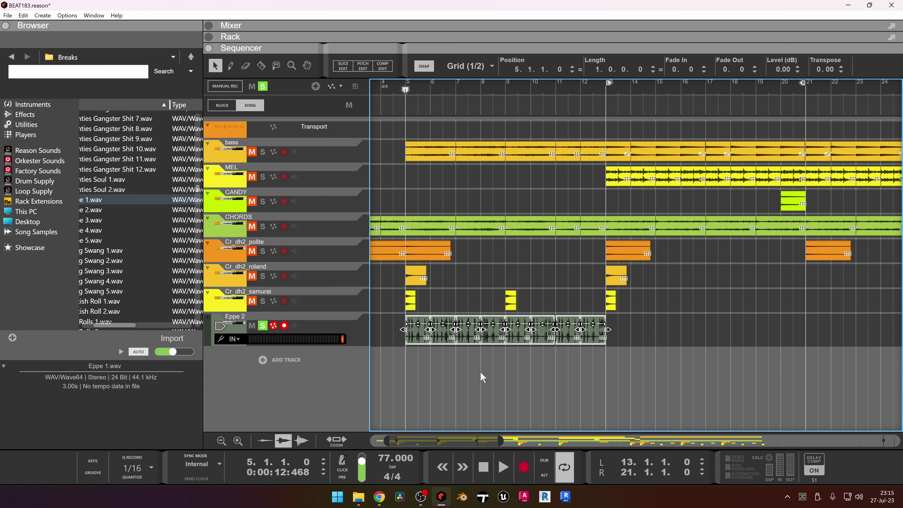
key(ctrl+d)
scroll(478, 370, down, 3)
key(ctrl+d)
key(ctrl+d)
key(ctrl+d)
key(ctrl+d)
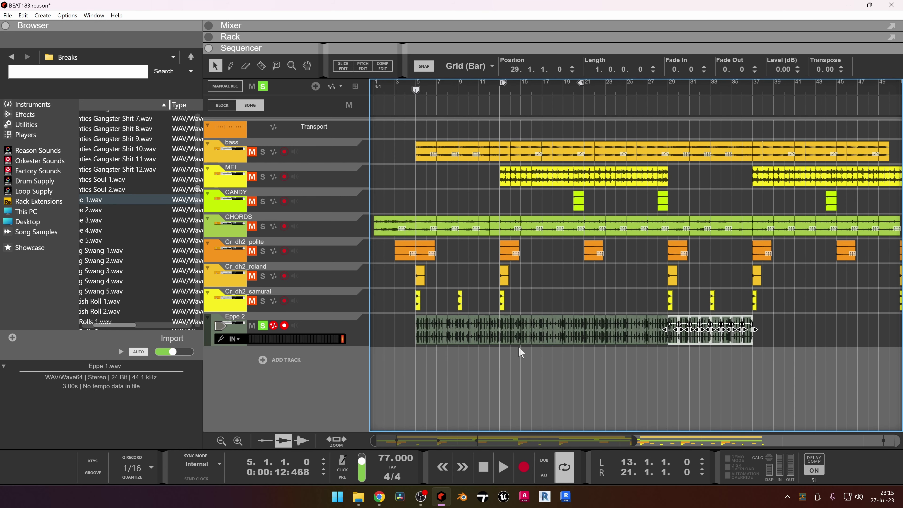
scroll(519, 352, down, 2)
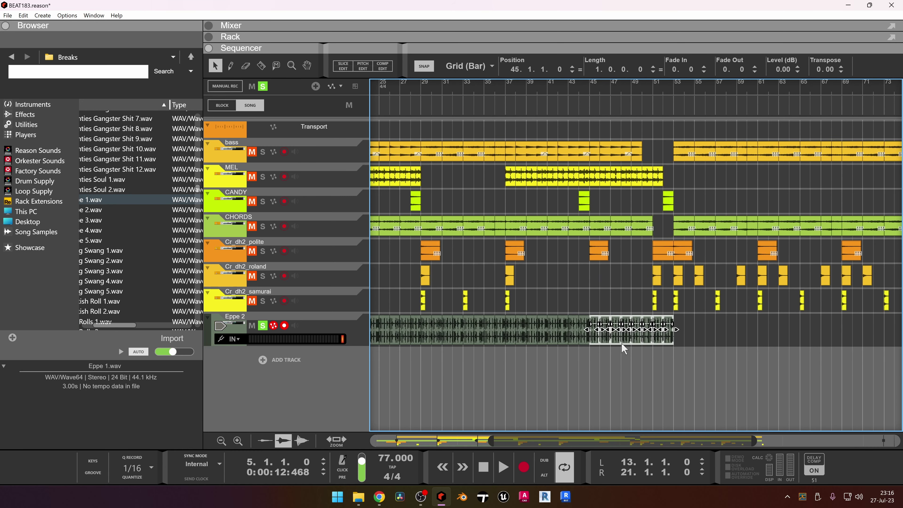
Trim the start of the bar 52 break clip so only beat 4 remains, and play that last beat
scroll(621, 342, up, 3)
drag(676, 335, 643, 352)
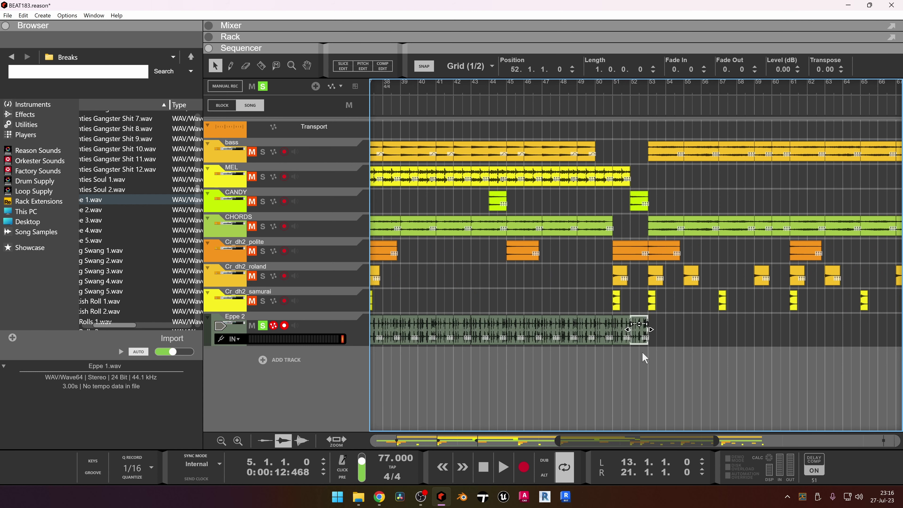
scroll(645, 358, up, 4)
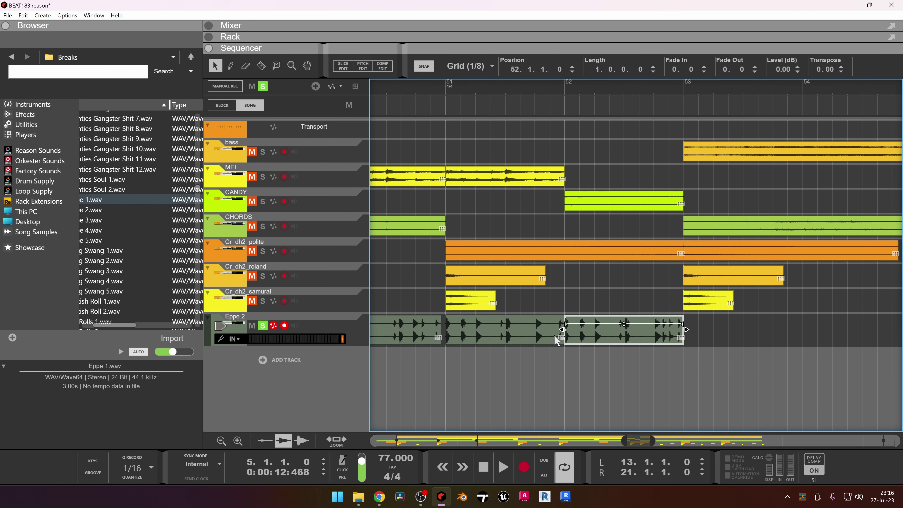
drag(559, 330, 653, 342)
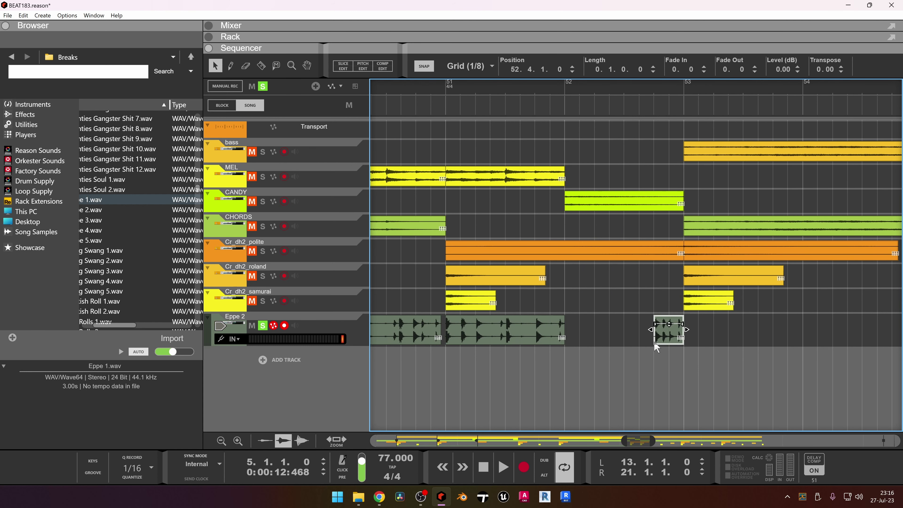
click(651, 89)
key(space)
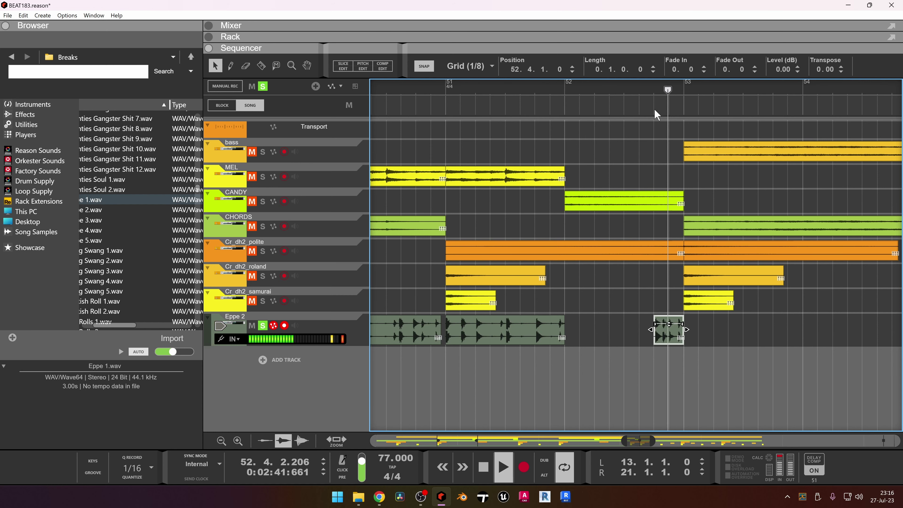
key(space)
Copy a seven-bar group of early Eppe 2 break clips to bar 53 and duplicate it repeatedly until the breaks reach bar 81
scroll(644, 338, down, 6)
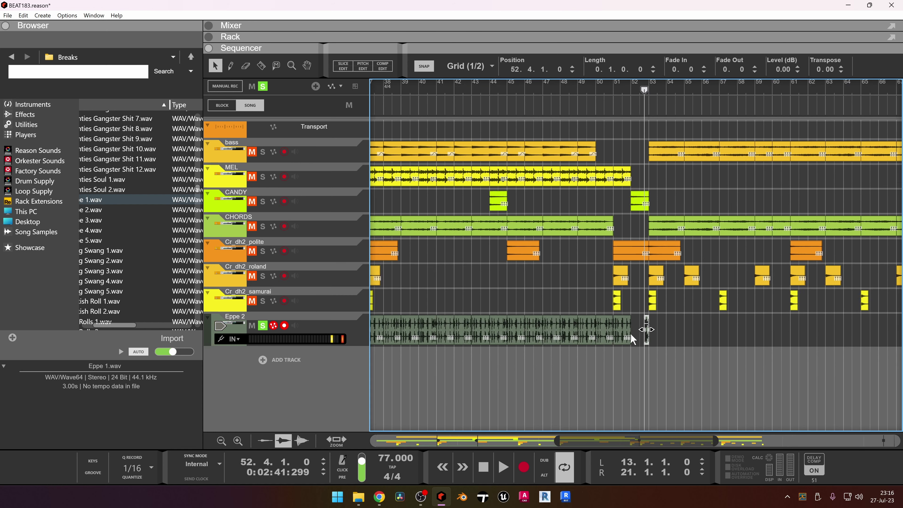
scroll(416, 329, up, 2)
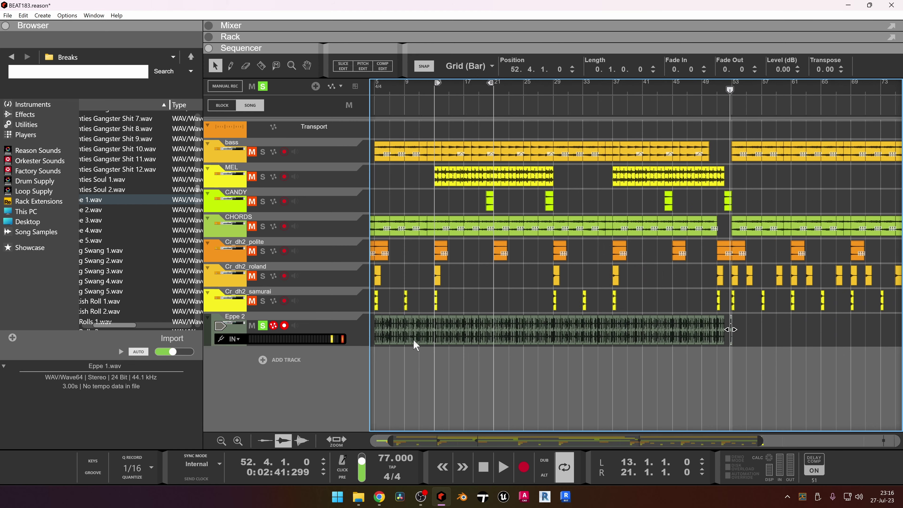
click(424, 351)
drag(384, 343, 692, 355)
scroll(703, 342, up, 4)
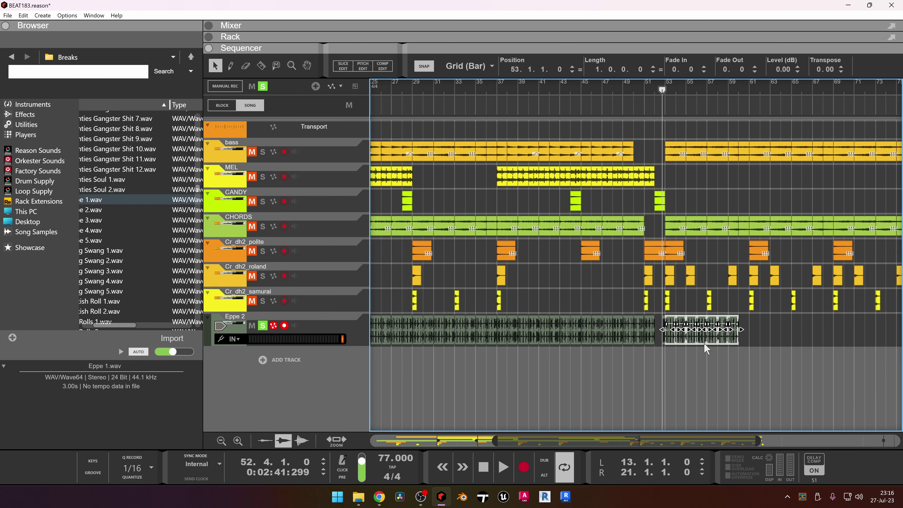
scroll(618, 342, down, 2)
key(ctrl+d)
key(ctrl+d)
key(ctrl+d)
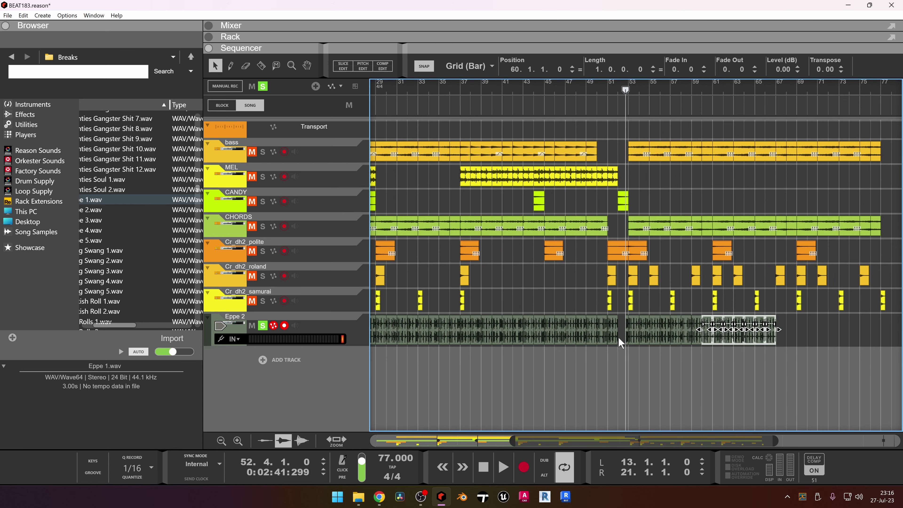
Delete the Eppe 2 break clips from bar 77 onward so the drums end together with the bass and chords
scroll(618, 337, up, 4)
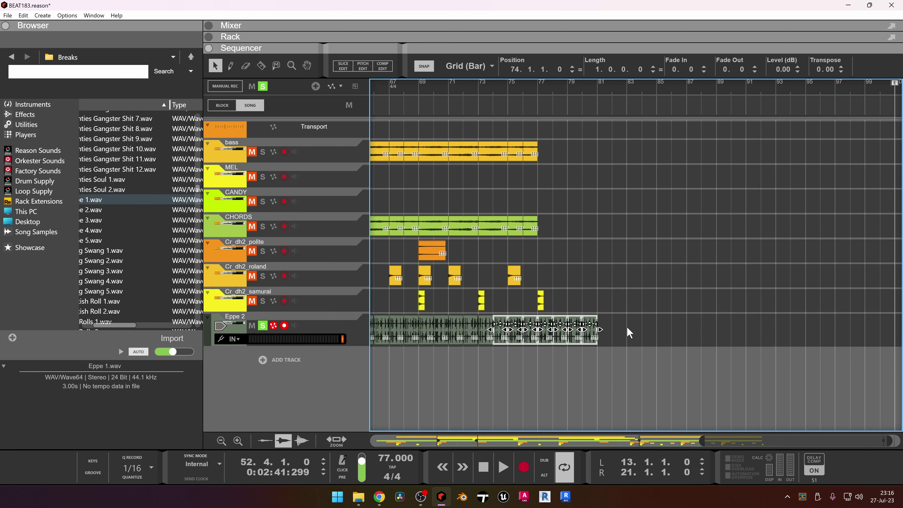
drag(635, 324, 479, 363)
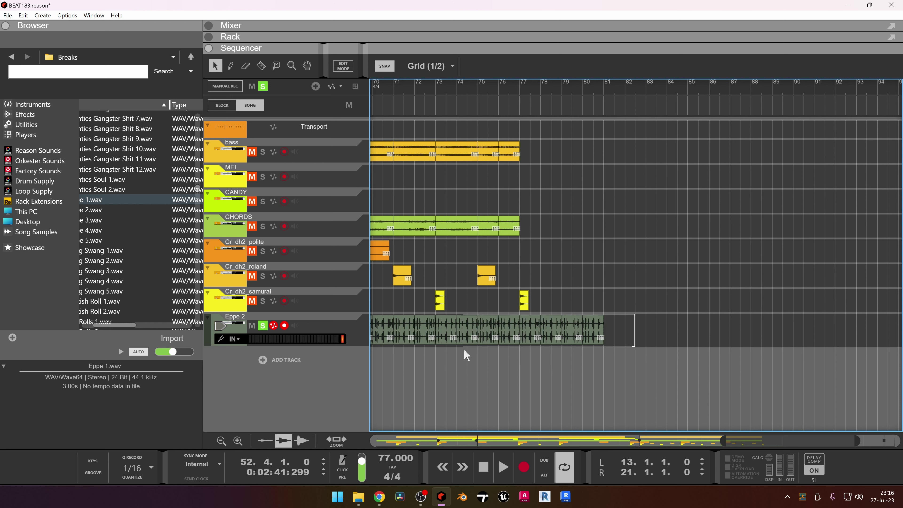
drag(467, 355, 523, 351)
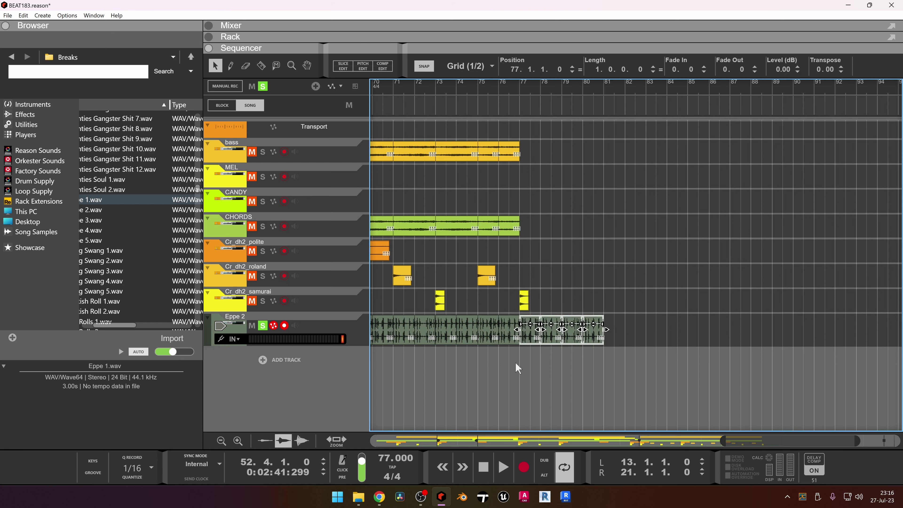
key(Delete)
Copy the one-beat break clip at bar 52, beat 4 to bar 76, beat 4 as the song's closing fill
scroll(518, 368, down, 4)
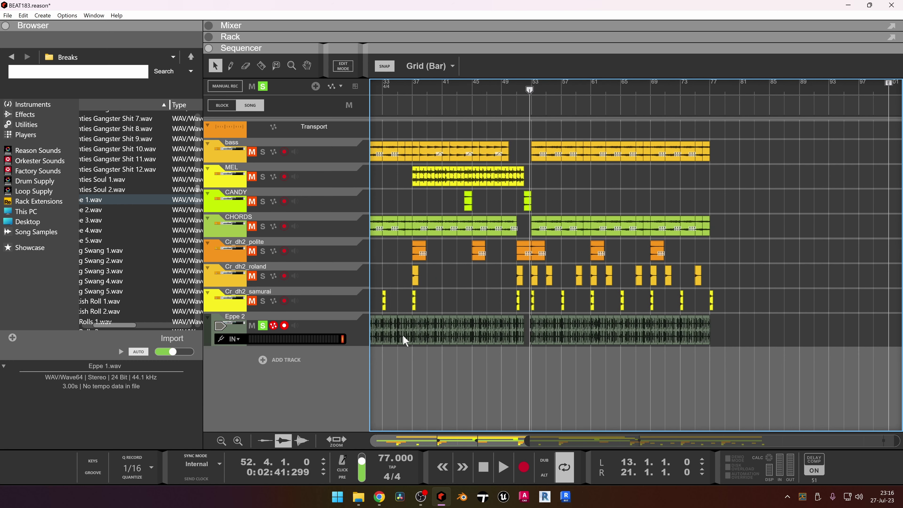
click(628, 340)
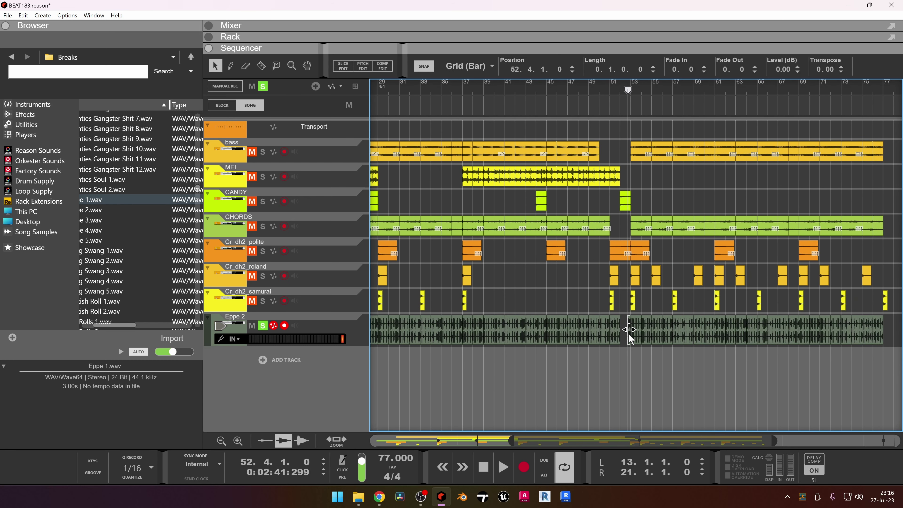
drag(848, 341, 891, 249)
drag(836, 302, 800, 334)
scroll(850, 332, up, 5)
Play the song's ending from bar 76 to check the closing break fill and select the Cr_dh2_samurai clip at bar 77
click(751, 92)
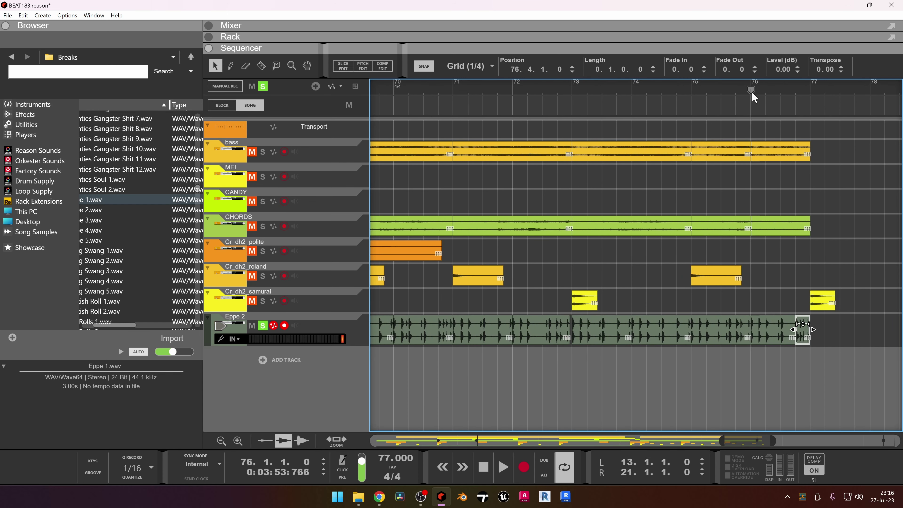
key(space)
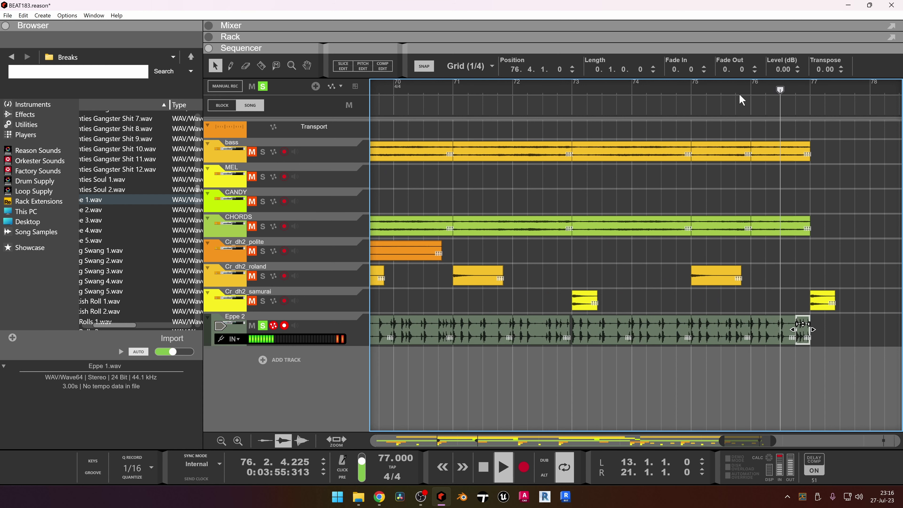
click(827, 308)
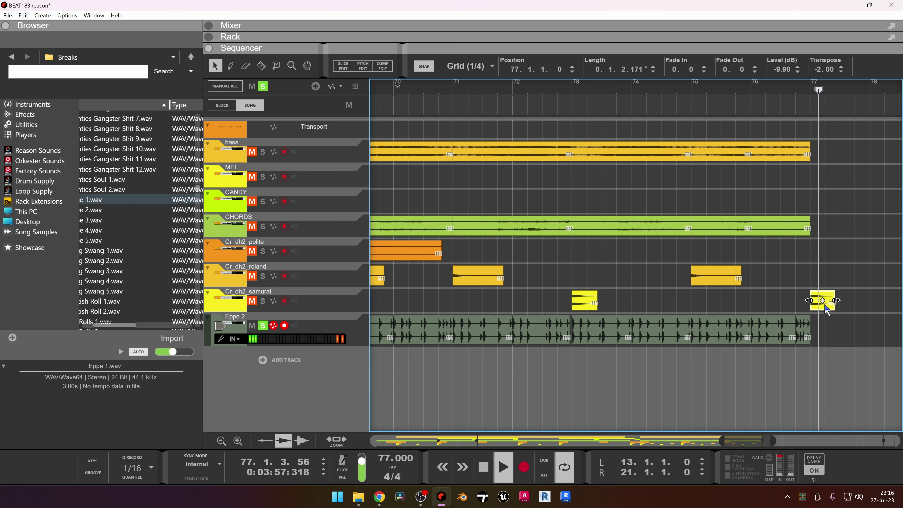
key(space)
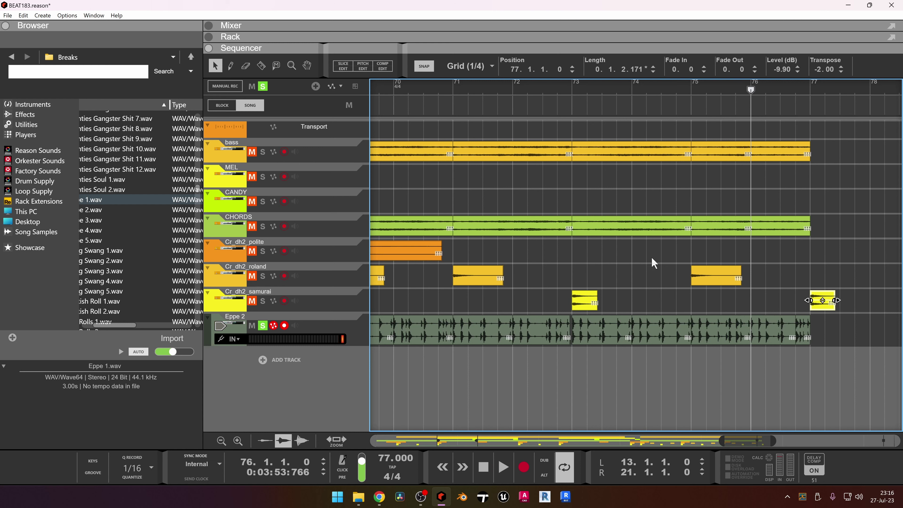
Copy the last Cr_dh2_polite clip to bar 77 and solo the three Cr_dh2 tracks alongside Eppe 2
drag(391, 256, 858, 258)
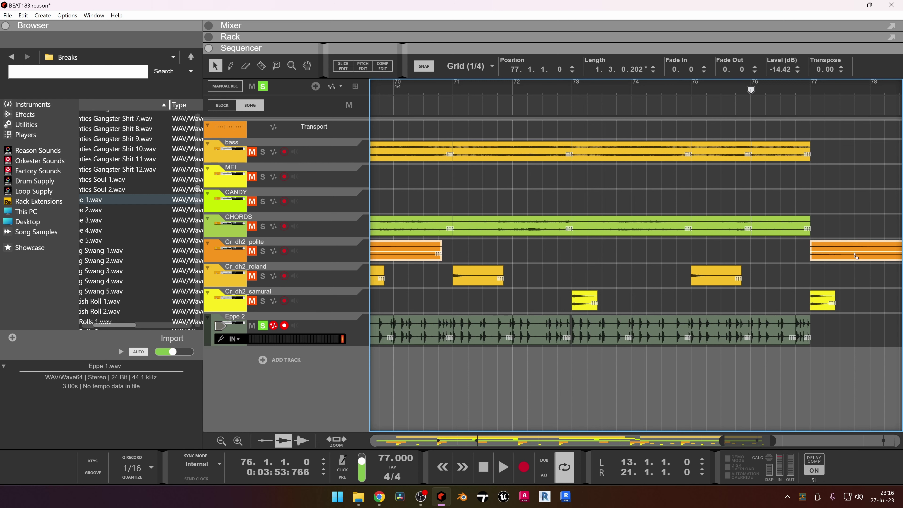
click(265, 257)
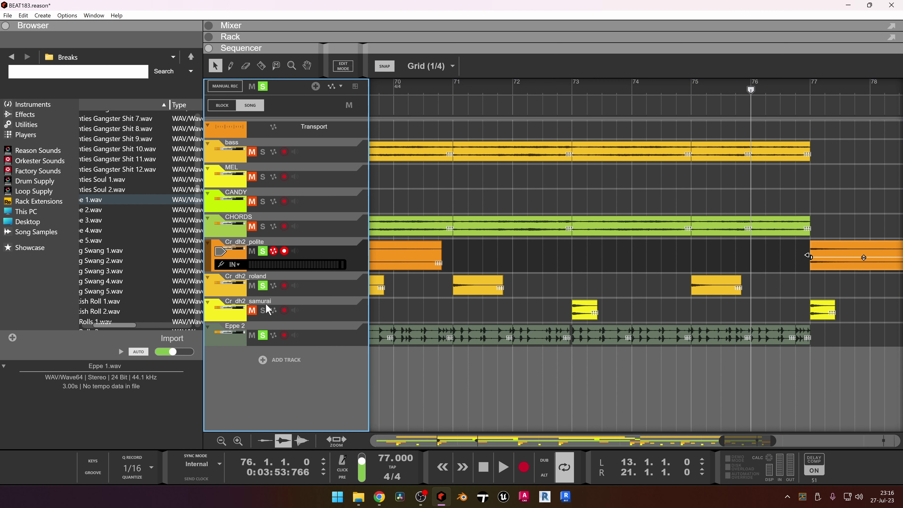
click(267, 309)
Play the ending from bar 76 to hear the drum breaks together with the crashes at bar 77
key(space)
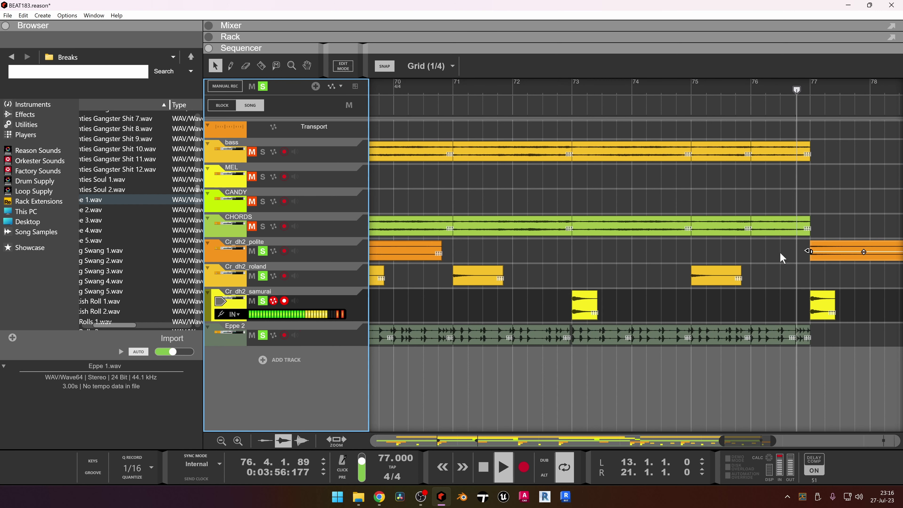
scroll(782, 263, down, 3)
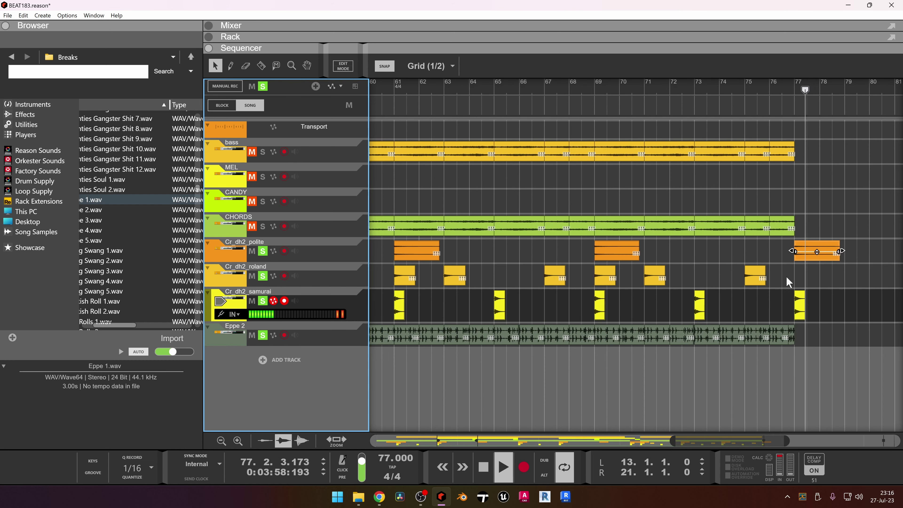
key(space)
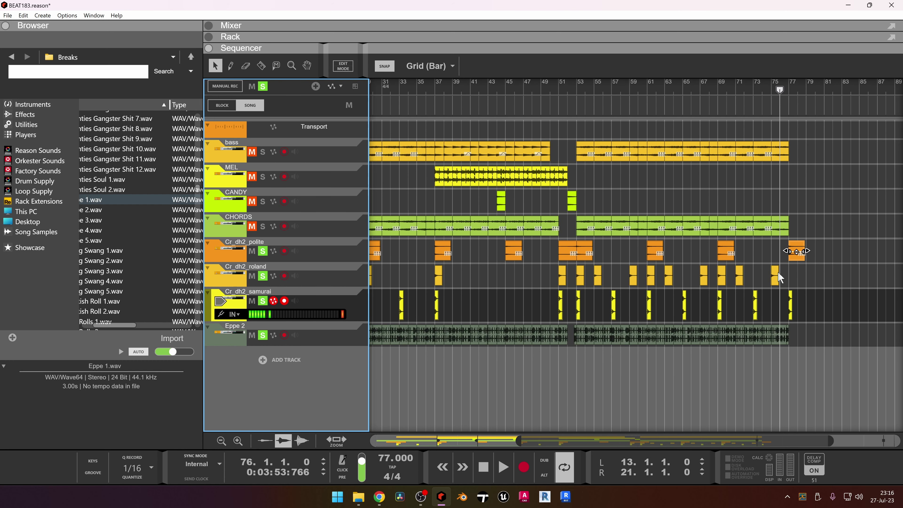
Select all the Eppe 2 clips and play the song looped over them from bar 5 to bar 77
scroll(778, 276, down, 1)
drag(760, 330, 250, 347)
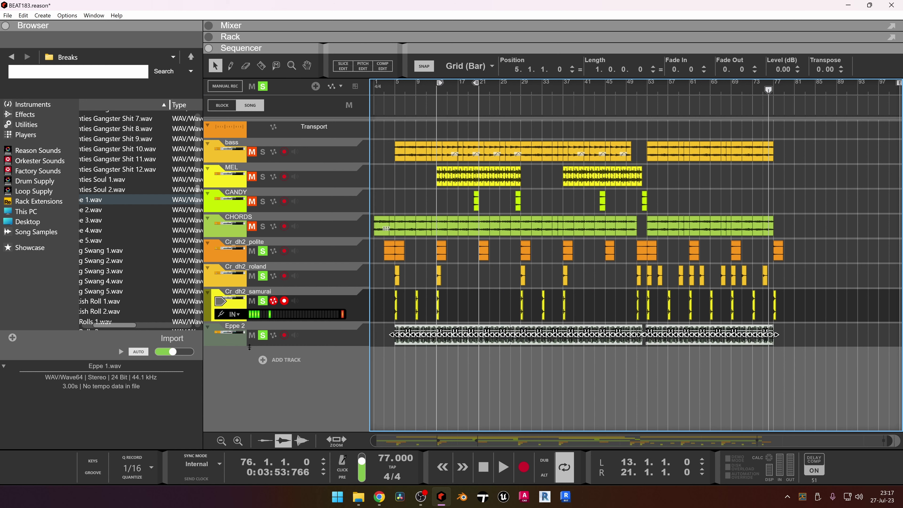
key(p)
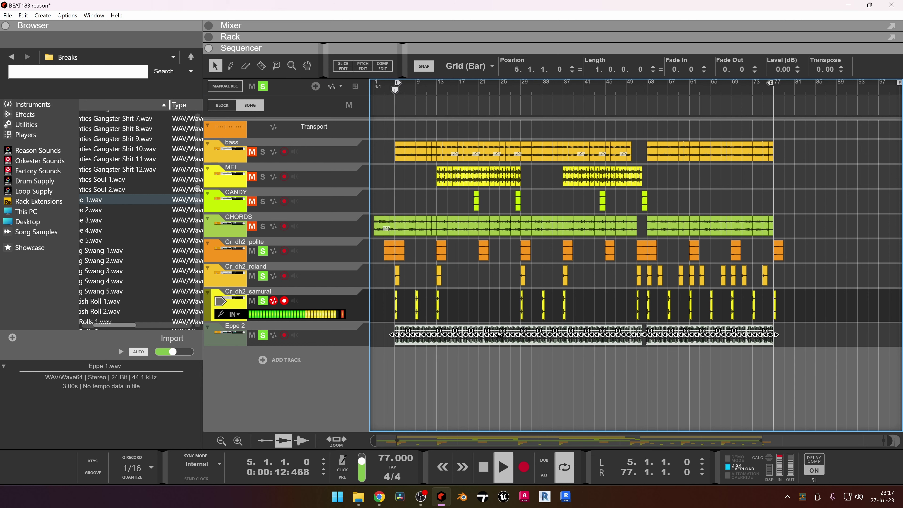
key(space)
Lower the clip level of all selected Eppe 2 clips to -8.88 dB
scroll(791, 70, down, 8)
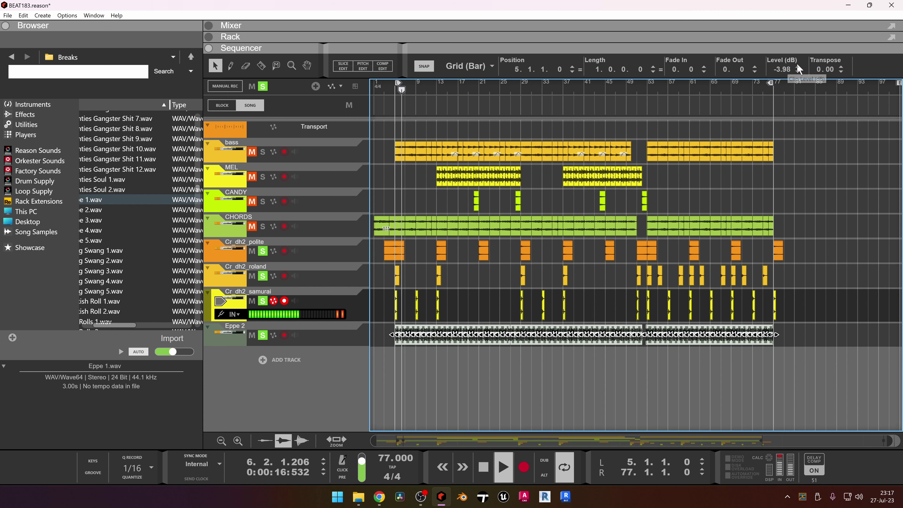
double_click(789, 71)
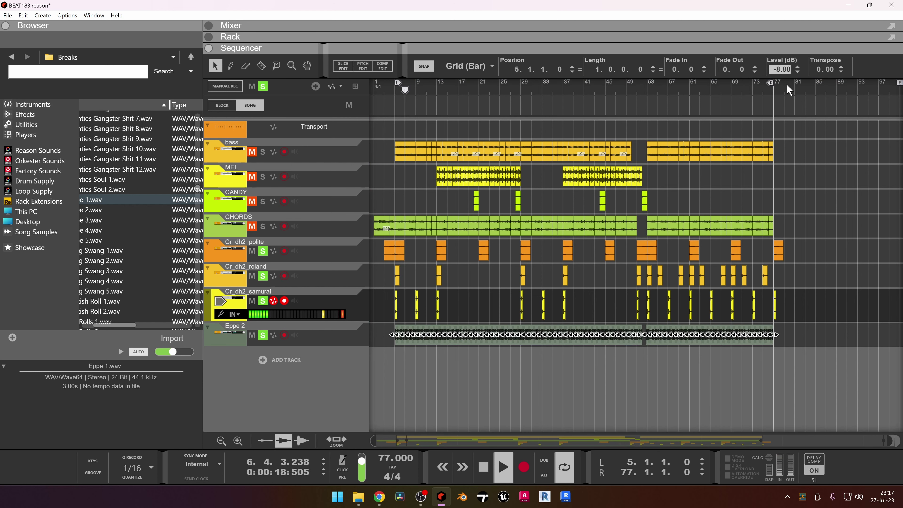
key(Return)
Move the Eppe 2 audio track device in the rack below the CRASH channel's DR-1 reverb and unfold its insert FX section
click(471, 36)
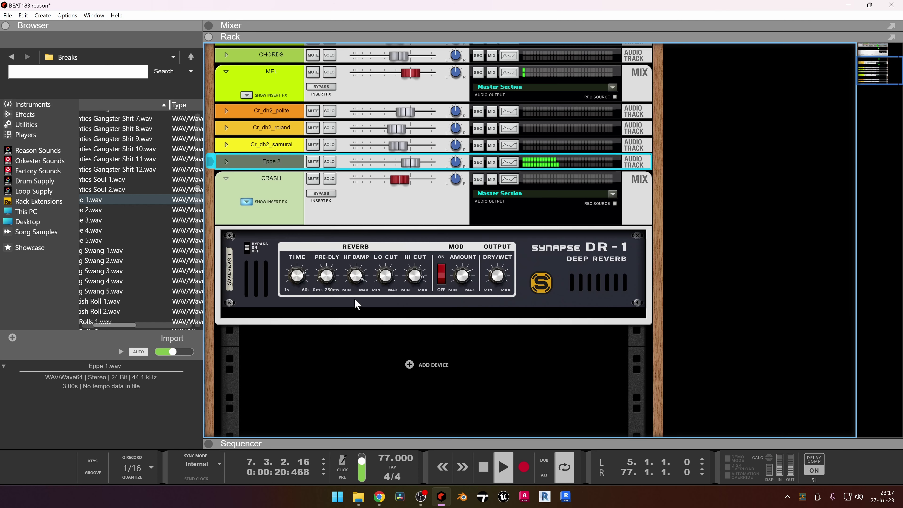
drag(245, 164, 248, 332)
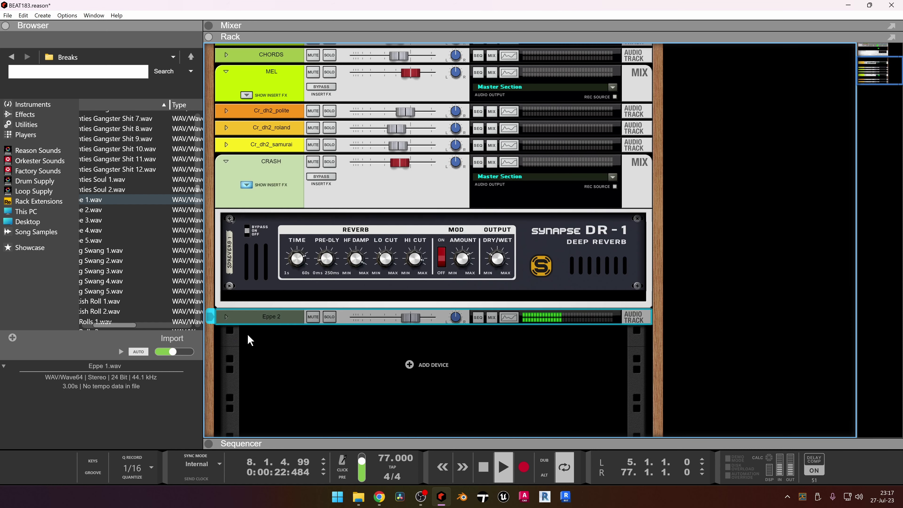
click(226, 317)
click(246, 340)
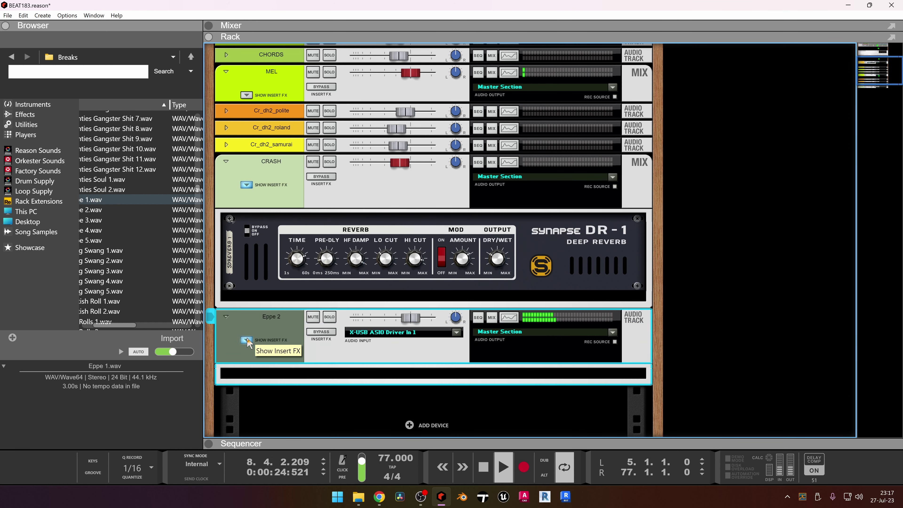
Add a Softube Saturation Knob to Eppe 2's insert effects and compare its Keep Low and Neutral saturation types
right_click(278, 379)
mouse_move(320, 177)
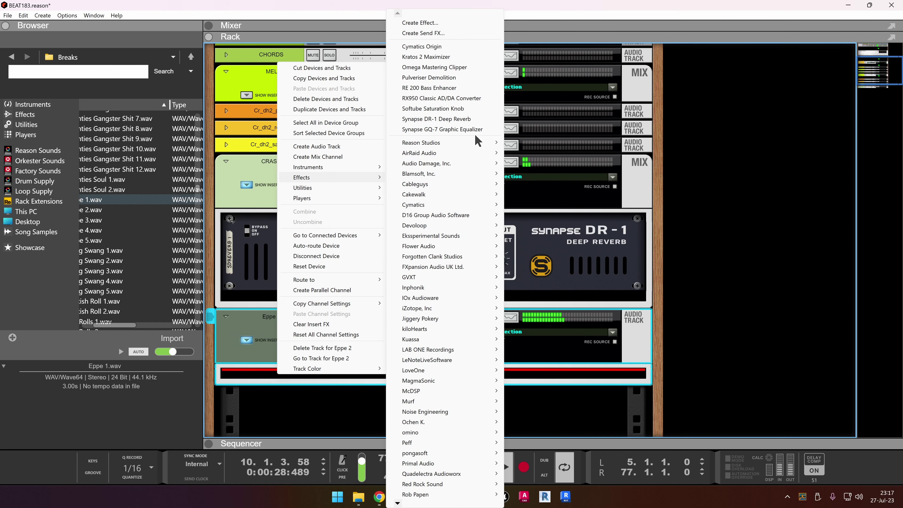
click(468, 108)
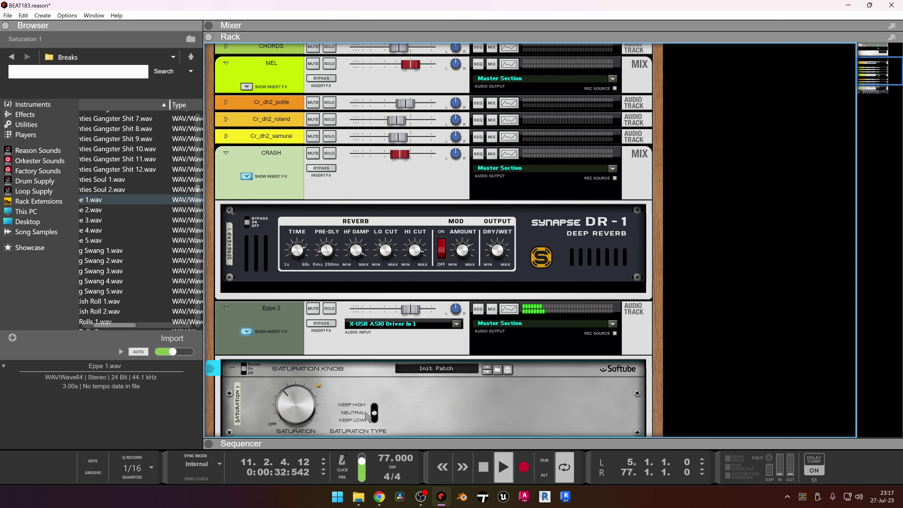
click(375, 419)
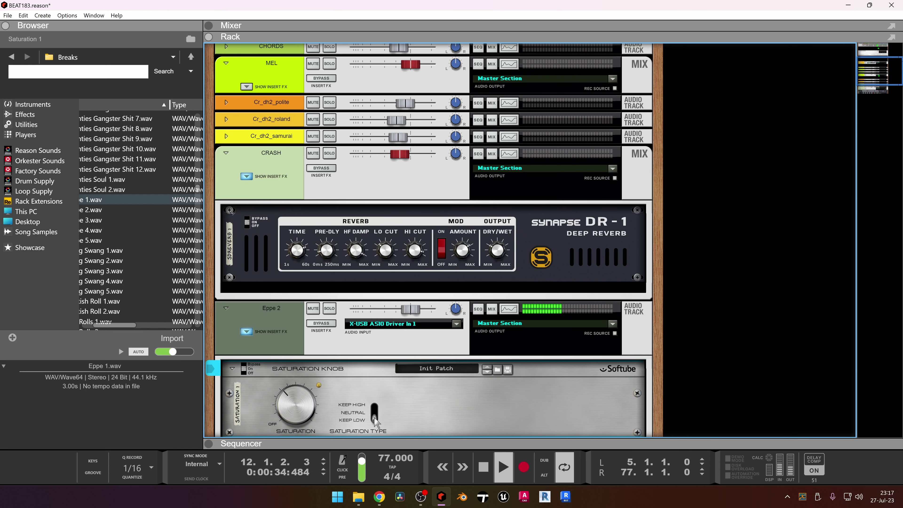
click(374, 392)
scroll(378, 333, down, 3)
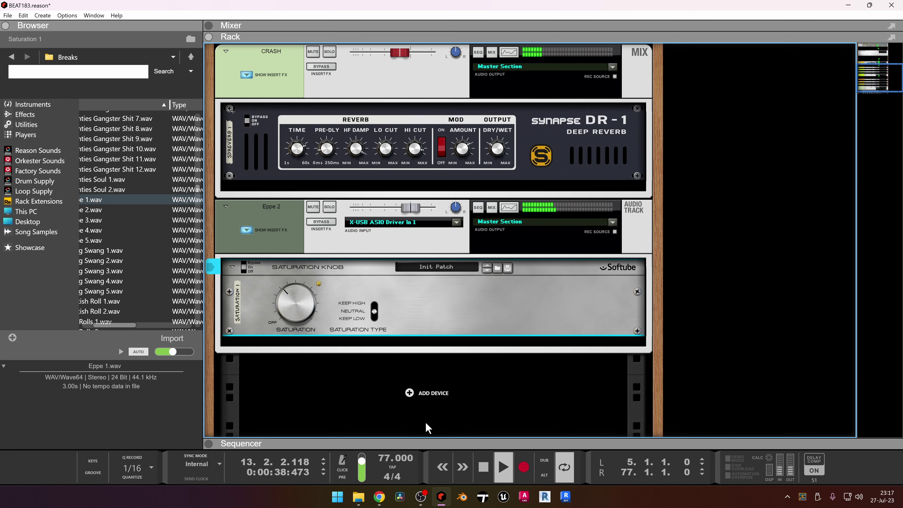
Lower the clip level of all selected Eppe 2 clips to -12.06 dB
drag(425, 443, 637, 31)
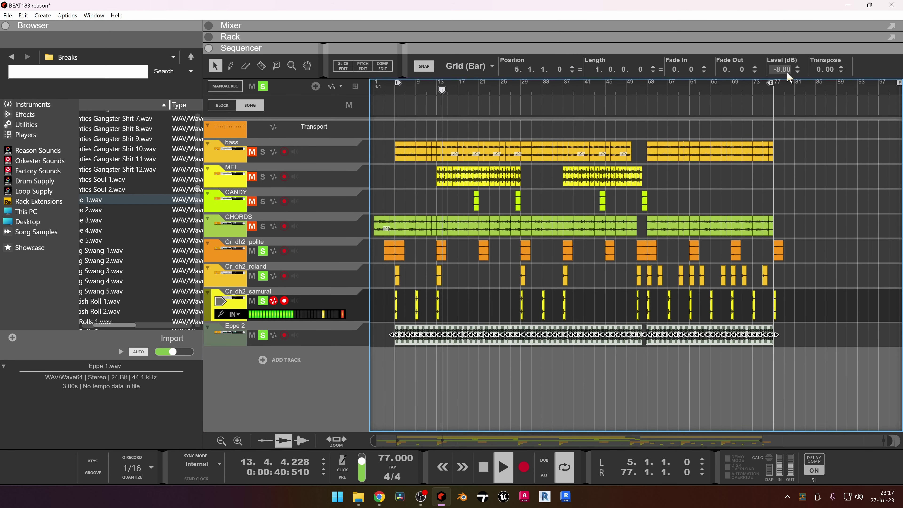
drag(784, 69, 785, 86)
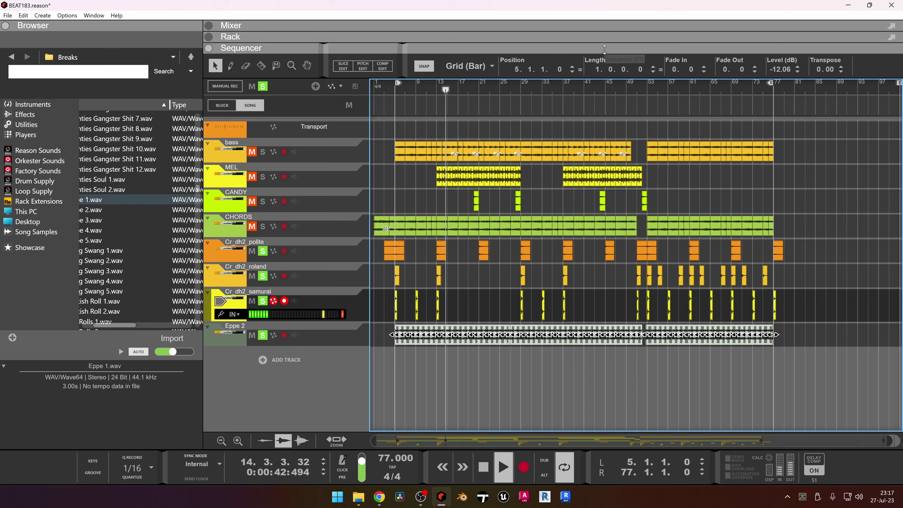
Browse the available effect devices for a further insert on the Eppe 2 track, ending in the browser's Effects category
drag(624, 48, 475, 466)
right_click(337, 321)
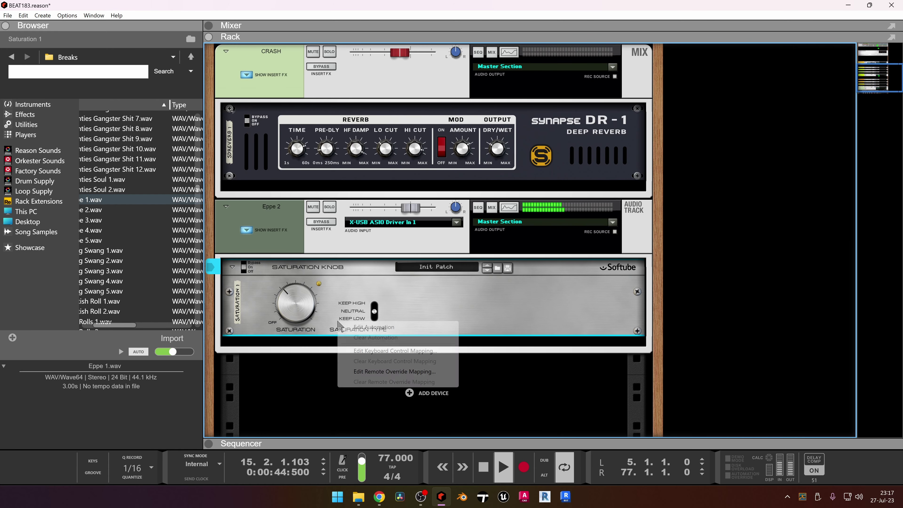
right_click(508, 306)
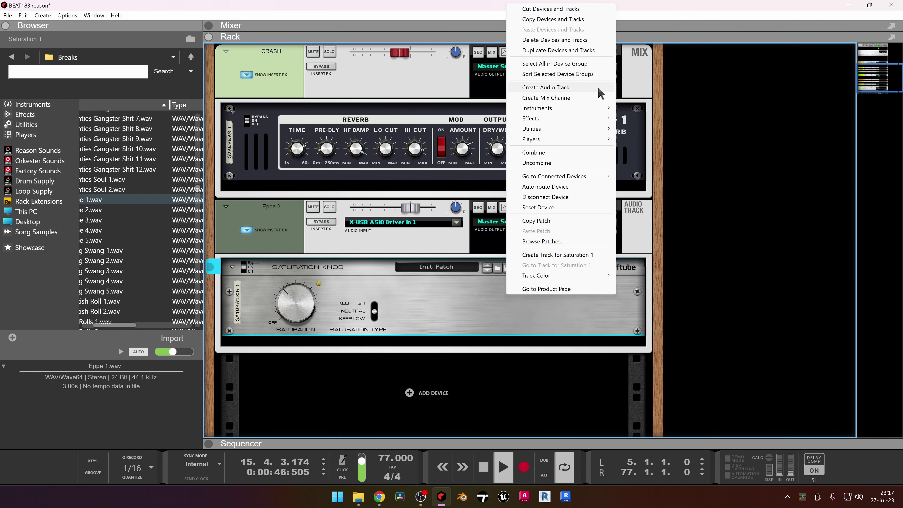
click(153, 27)
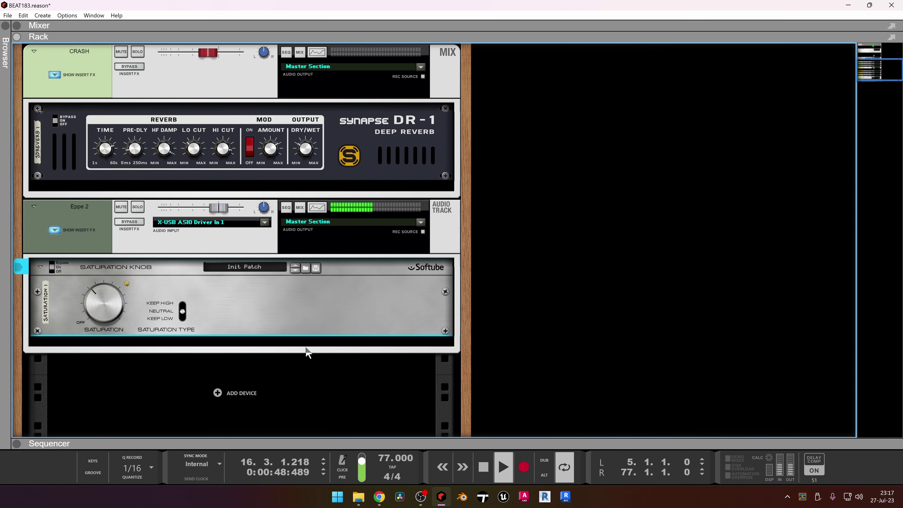
right_click(297, 306)
mouse_move(358, 131)
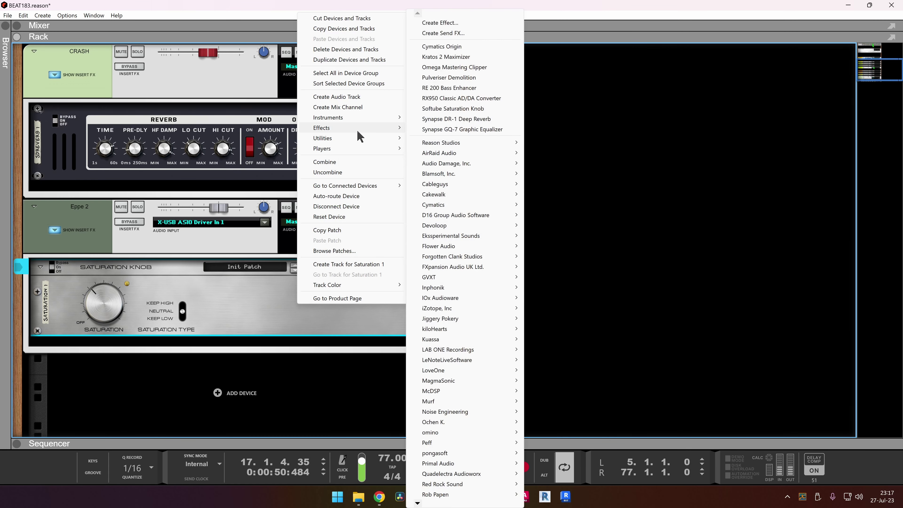
click(8, 87)
click(8, 87)
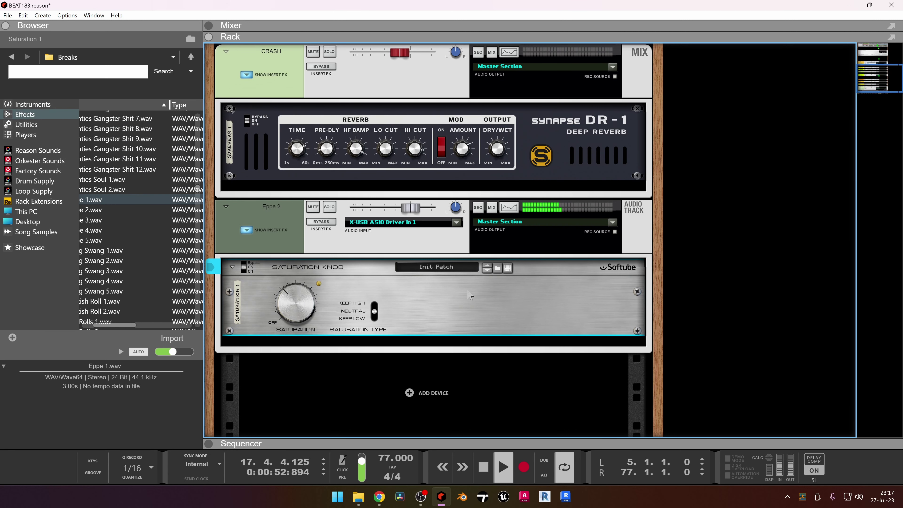
click(25, 115)
Check the one-bar Eppe 2 clips at bars 10 and 18 for gaps at their ends
drag(441, 439, 441, 47)
scroll(406, 352, up, 4)
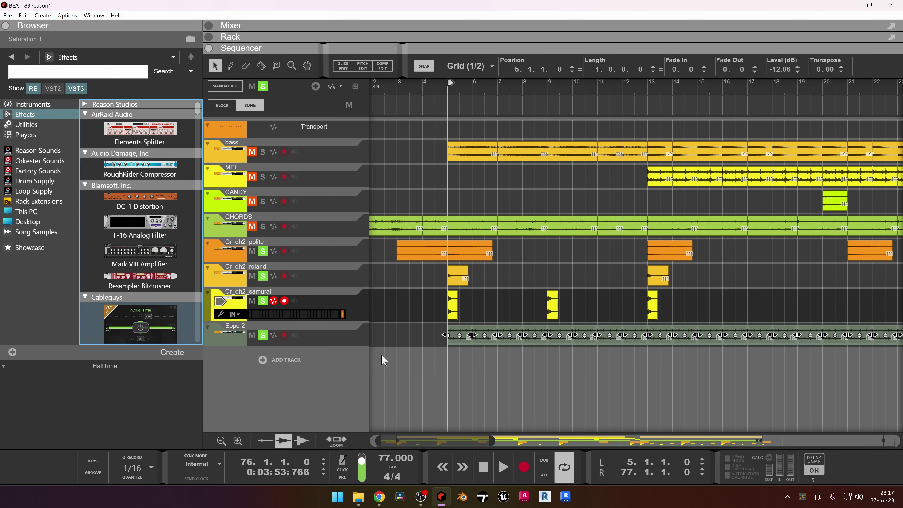
scroll(601, 353, left, 2)
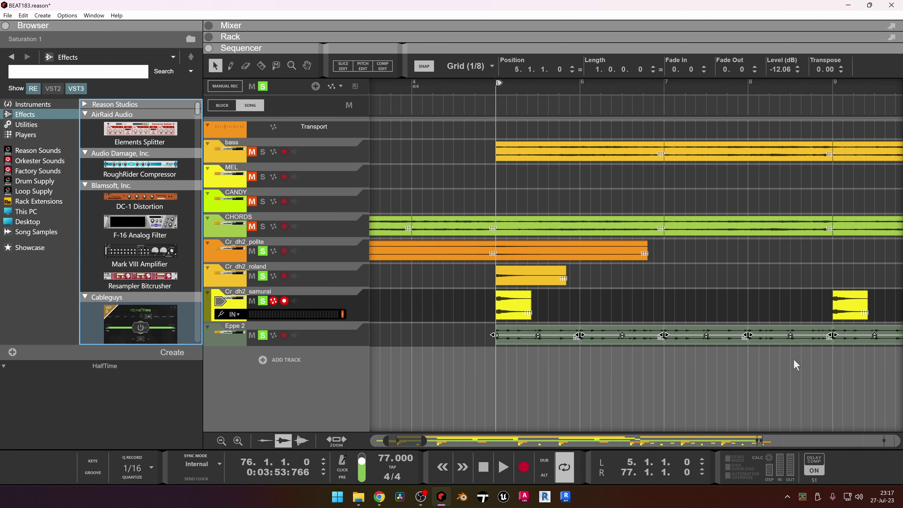
scroll(665, 383, up, 2)
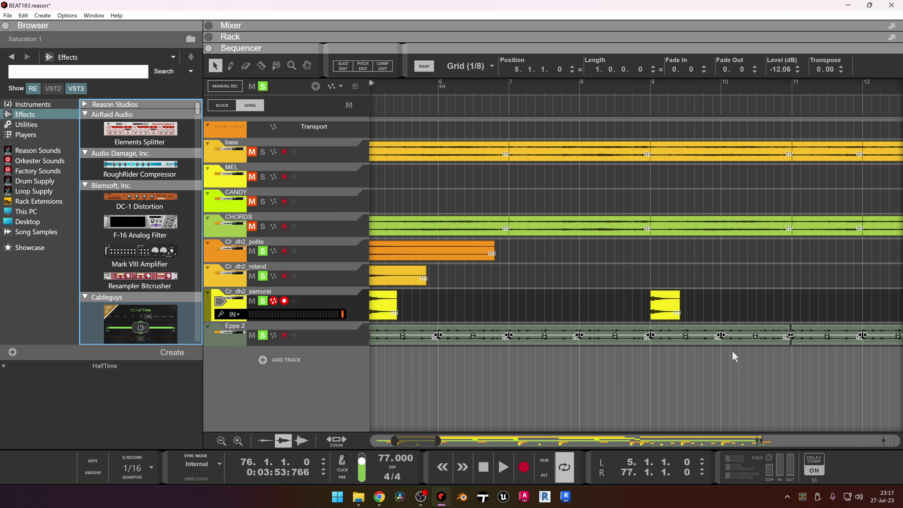
click(748, 341)
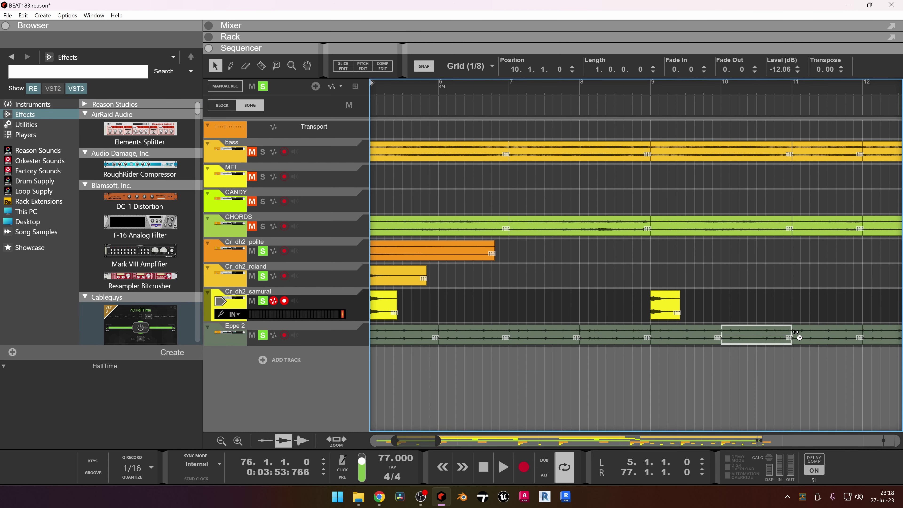
scroll(791, 336, down, 1)
scroll(640, 332, down, 2)
scroll(640, 332, up, 1)
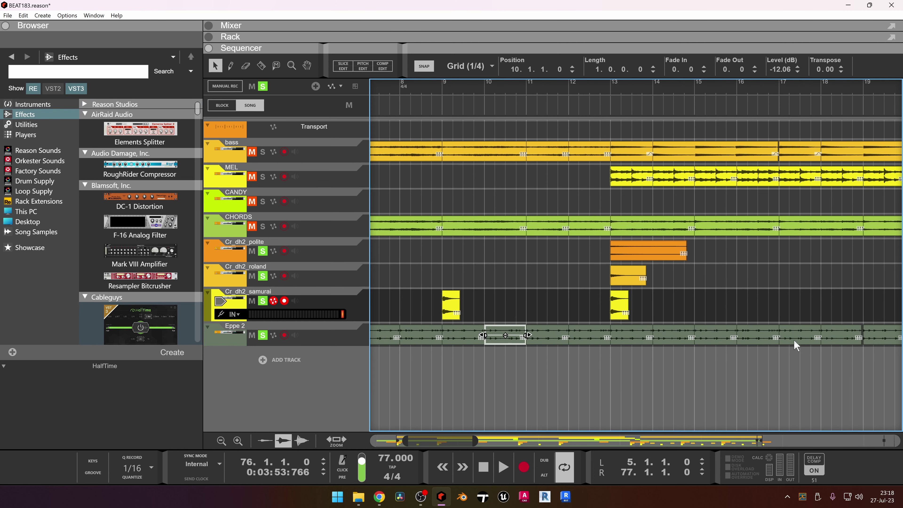
click(828, 341)
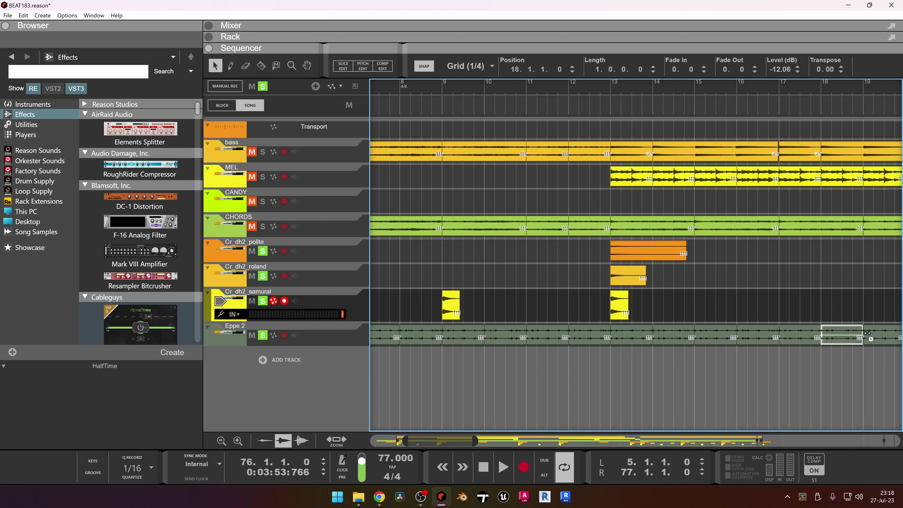
scroll(769, 348, down, 3)
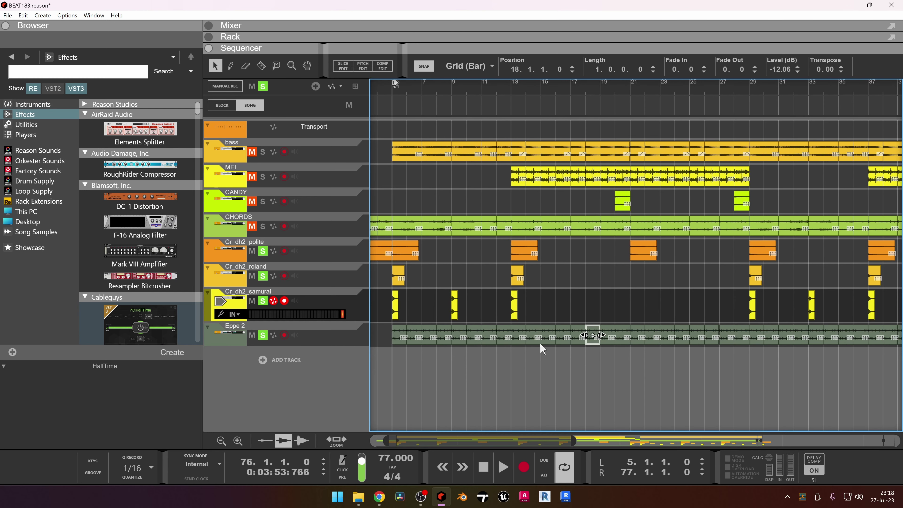
Extend the Eppe 2 clip at bar 26 to one full bar to close the gap before bar 27
click(712, 333)
shift+click(726, 335)
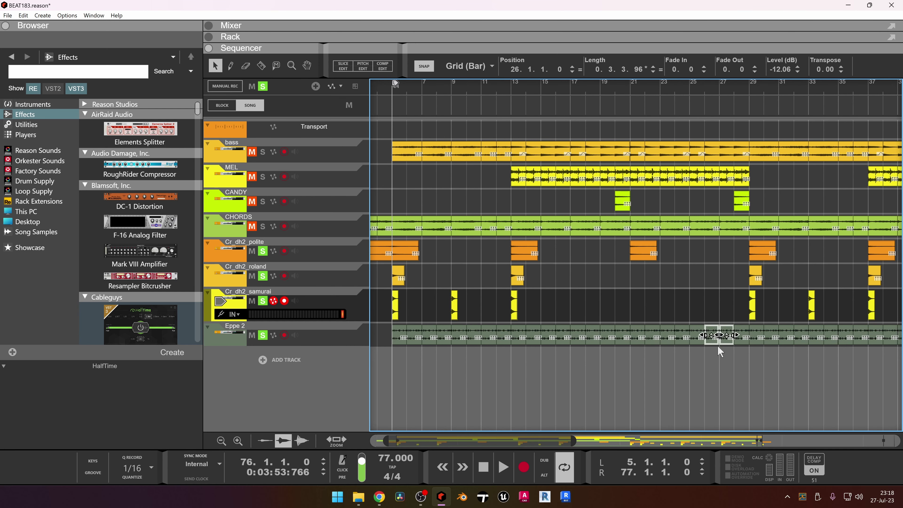
scroll(720, 351, up, 5)
scroll(702, 359, down, 5)
click(722, 354)
click(711, 331)
scroll(713, 345, up, 5)
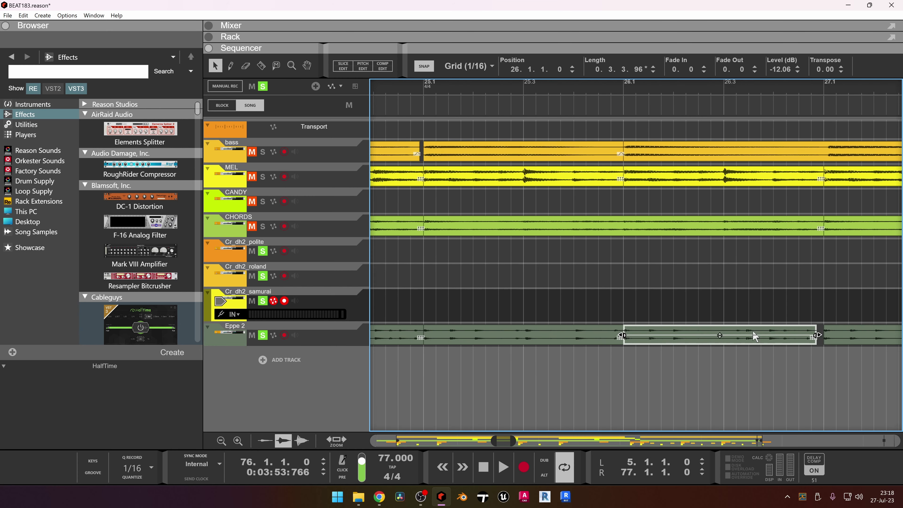
drag(819, 335, 825, 333)
Check the Eppe 2 clip at bar 34 for a gap and extend the clip at bar 42 up to bar 43
scroll(741, 342, right, 10)
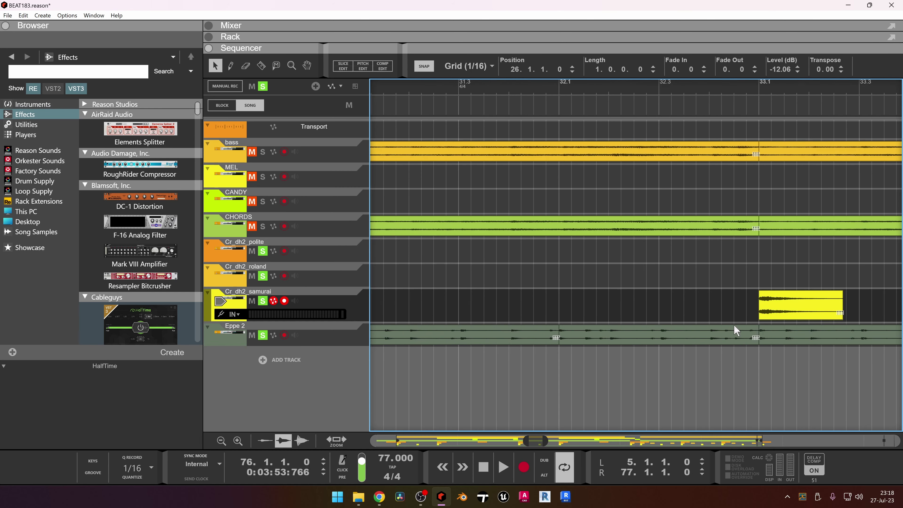
scroll(735, 330, right, 5)
drag(557, 288, 591, 335)
scroll(584, 320, right, 10)
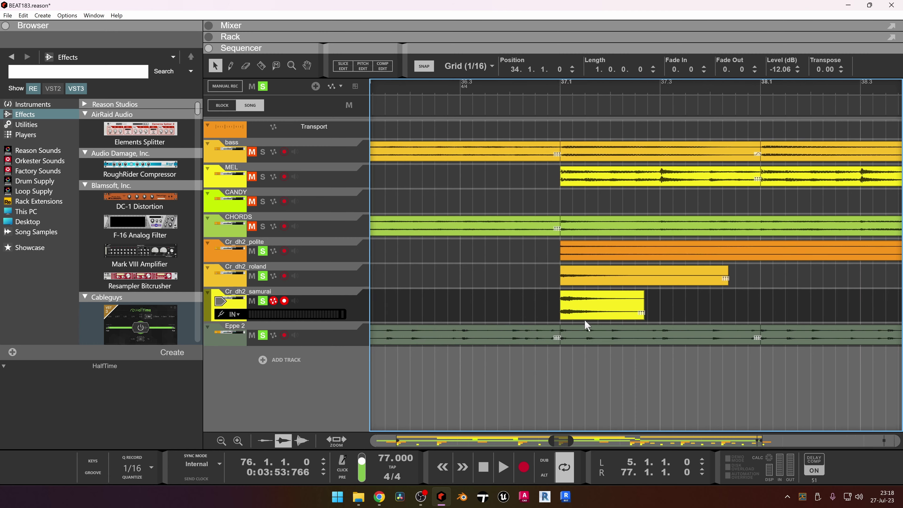
scroll(584, 319, right, 2)
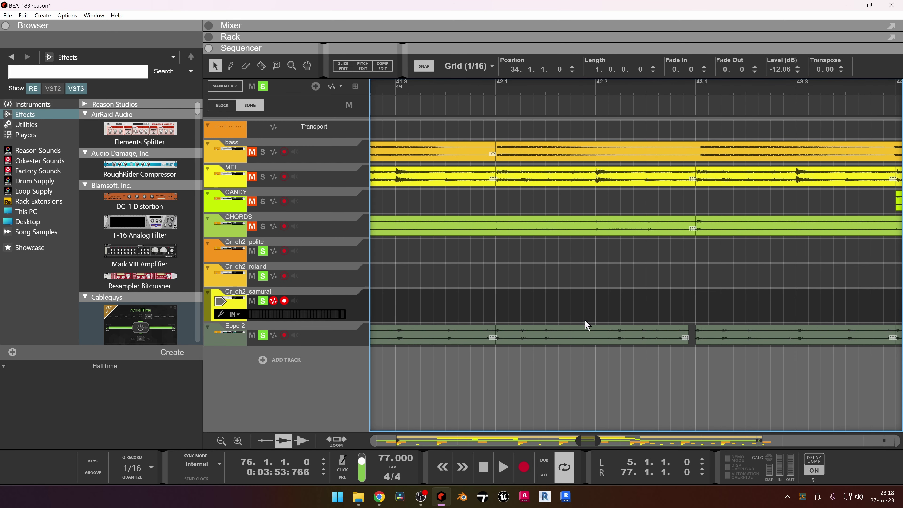
drag(608, 289, 696, 336)
Extend the Eppe 2 clip at bar 50 up to bar 51 to close the gap at its end
scroll(630, 326, right, 9)
scroll(636, 328, right, 4)
click(725, 340)
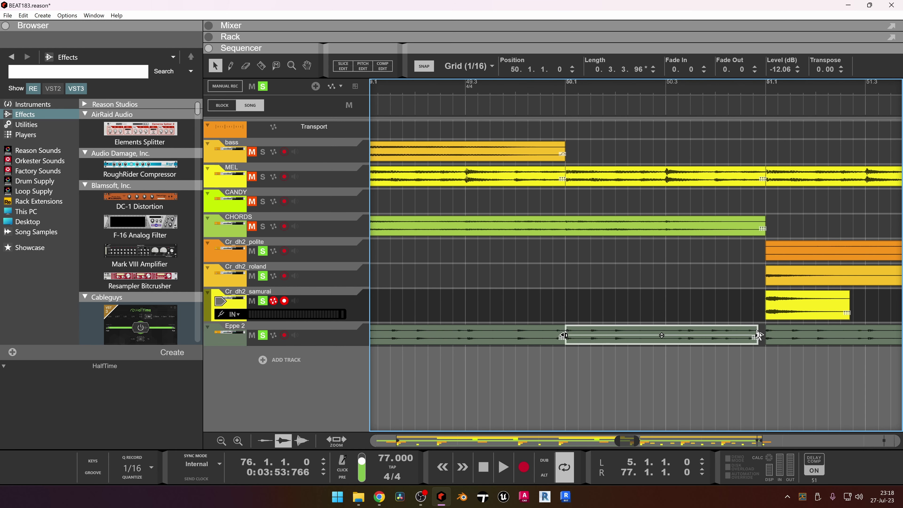
drag(760, 335, 765, 336)
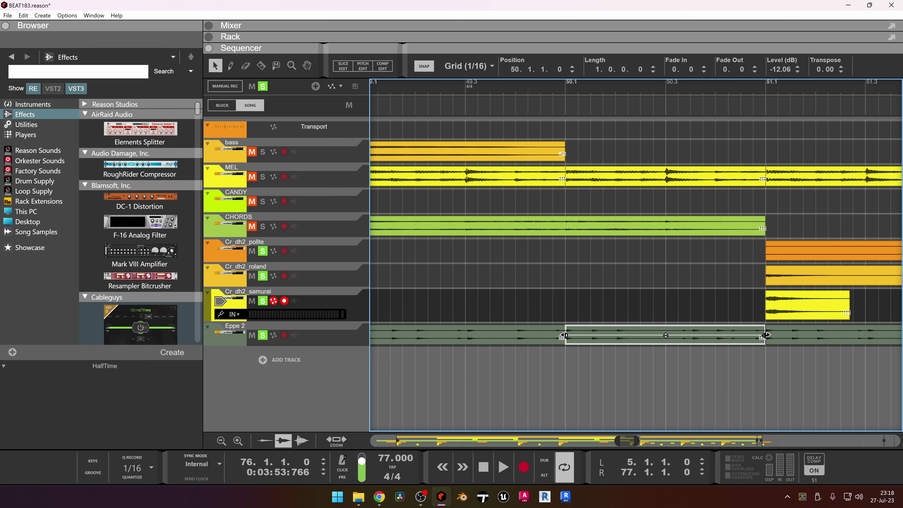
Extend the Eppe 2 clip at bar 58 up to bar 59 to close the gap at its end
scroll(684, 328, right, 6)
scroll(645, 336, right, 8)
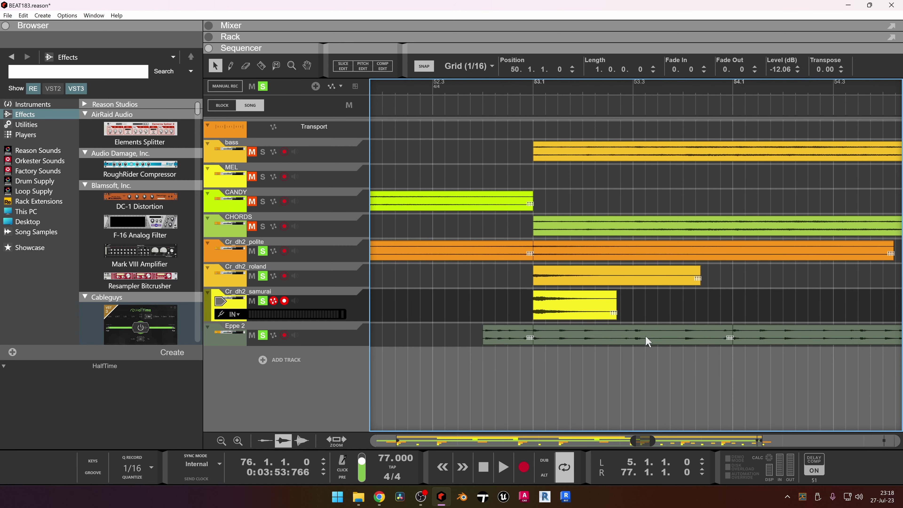
scroll(658, 345, right, 5)
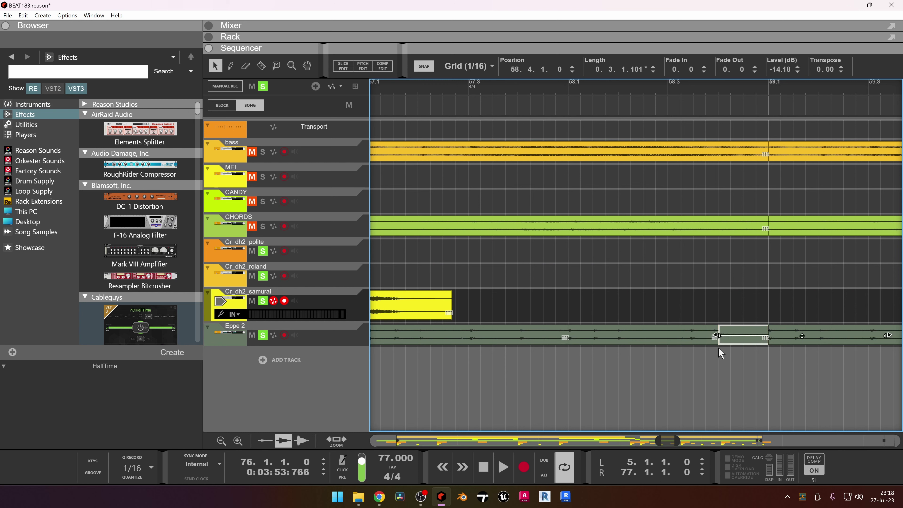
drag(706, 307, 675, 367)
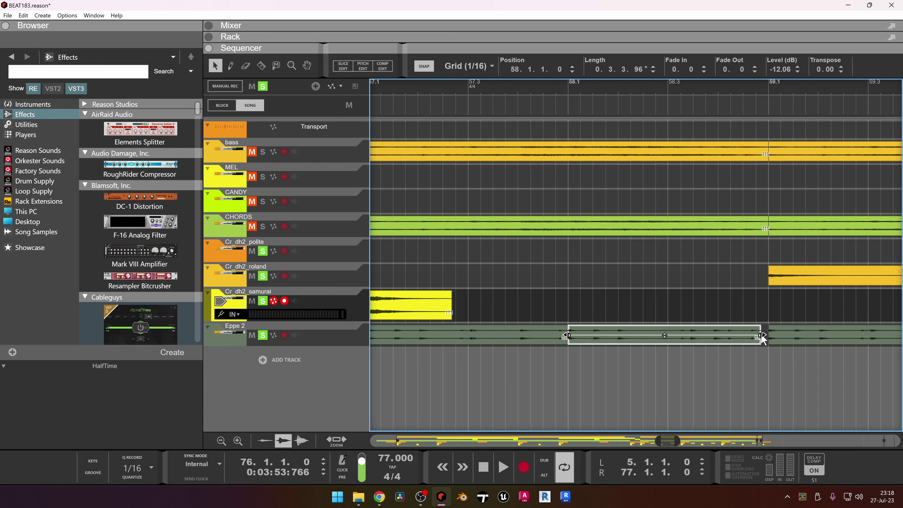
Extend the Eppe 2 clip at bar 65 to one full bar to close the gap before bar 66
scroll(626, 342, right, 10)
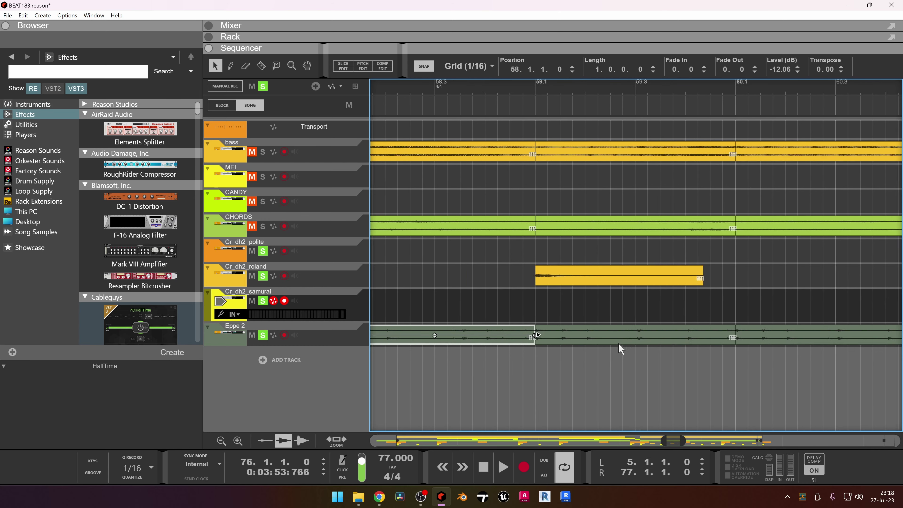
scroll(632, 333, right, 2)
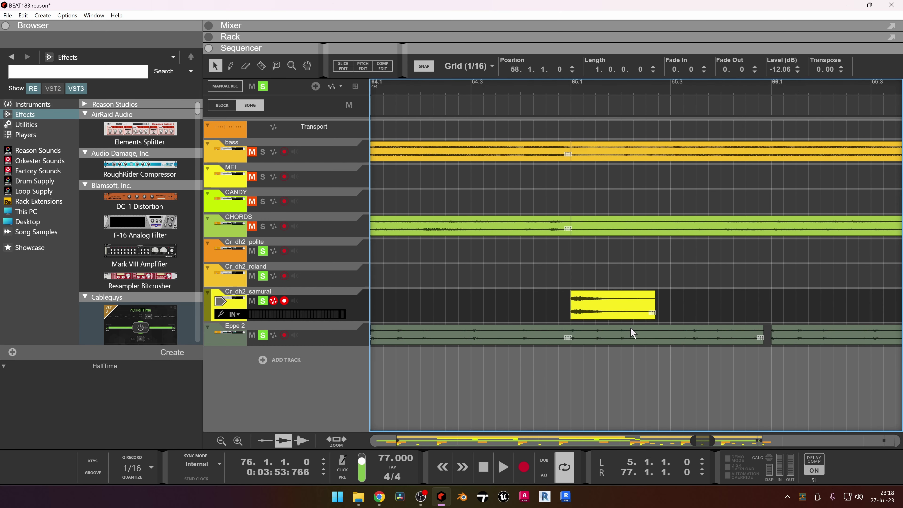
click(751, 334)
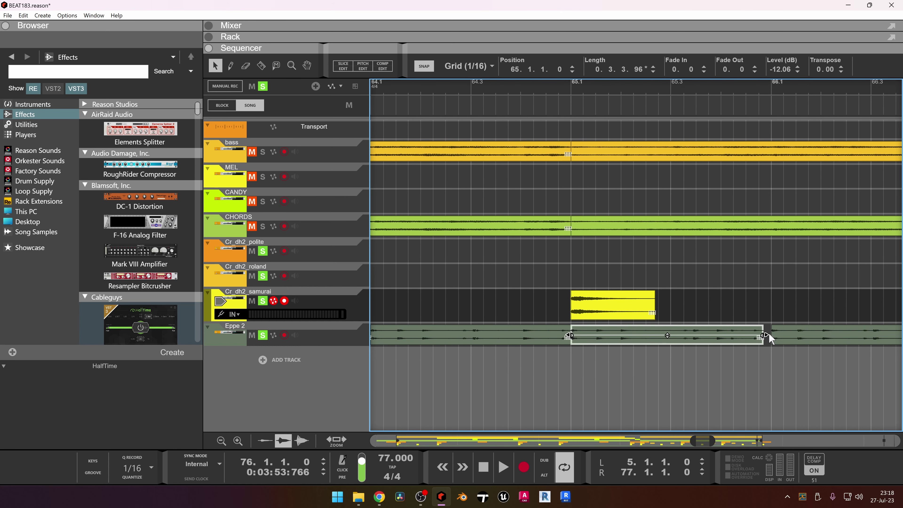
Check the Eppe 2 clip at bar 72 and the remaining clips up to bar 77 for gaps
scroll(686, 343, right, 9)
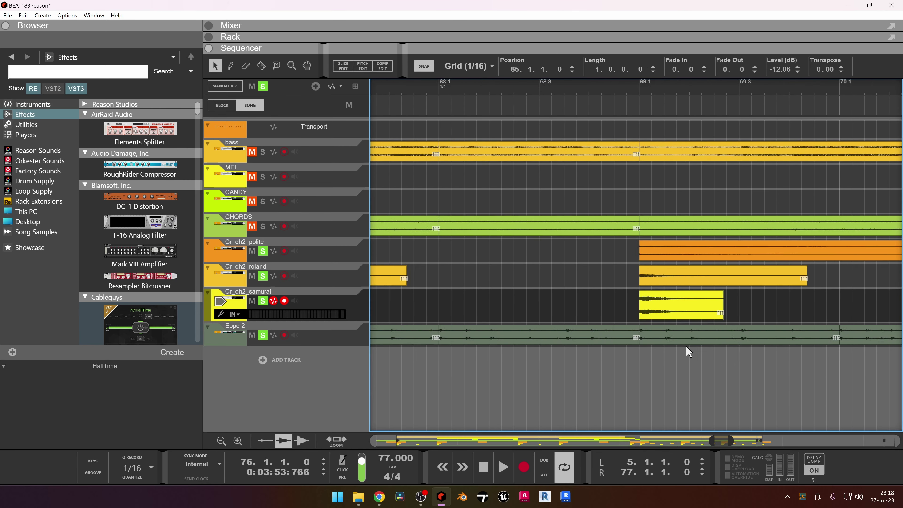
scroll(686, 344, right, 5)
drag(674, 294, 634, 342)
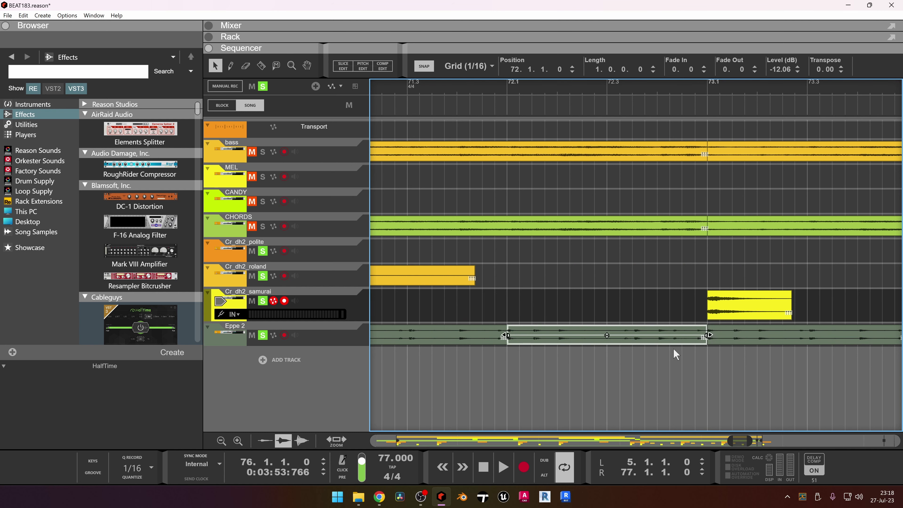
scroll(675, 354, down, 4)
scroll(669, 351, right, 5)
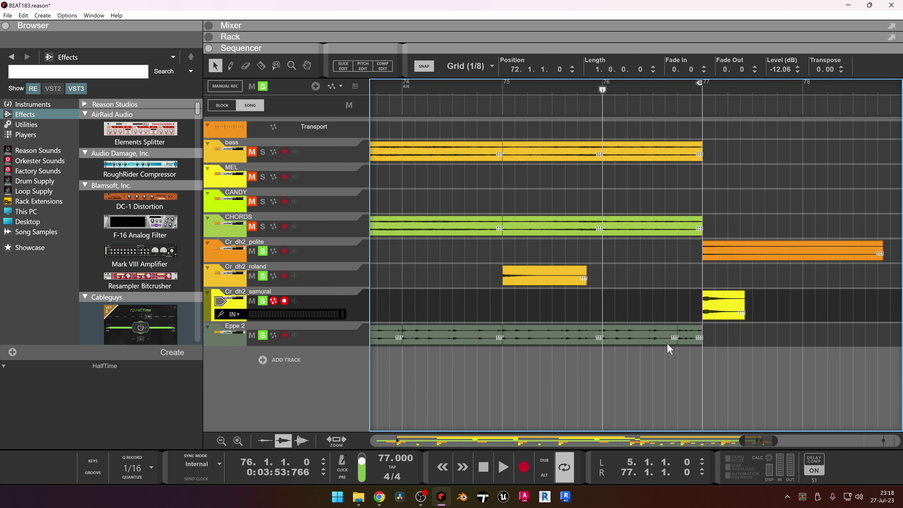
Play the song from bar 4 and add a Synapse GQ-7 Graphic Equalizer after the Saturation Knob in Eppe 2's insert effects
scroll(677, 345, down, 8)
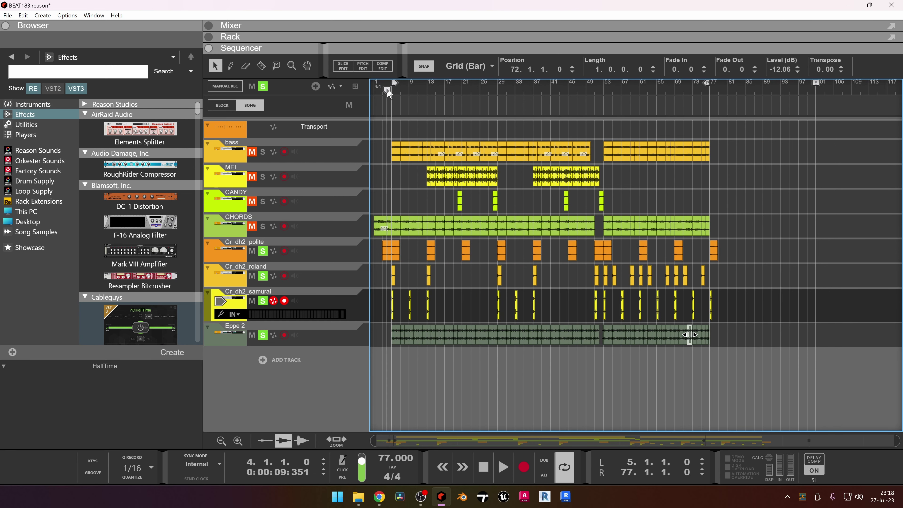
scroll(690, 334, up, 2)
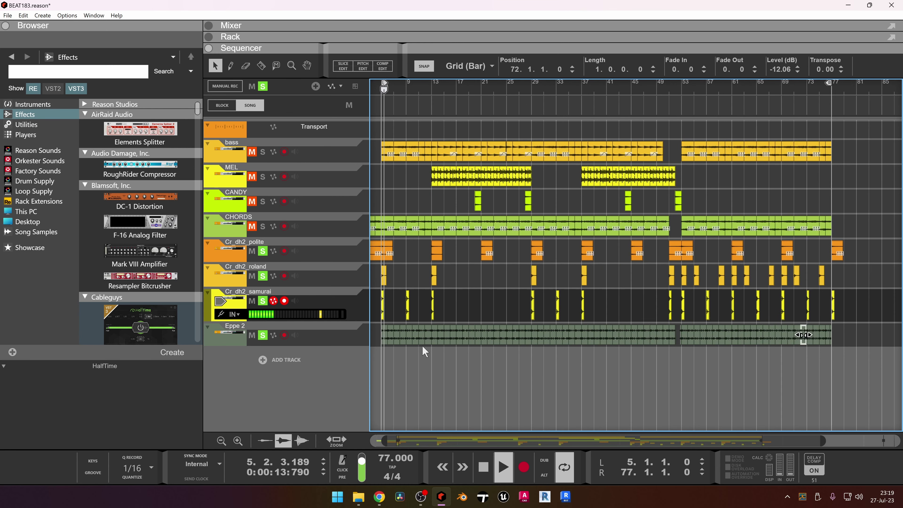
click(545, 34)
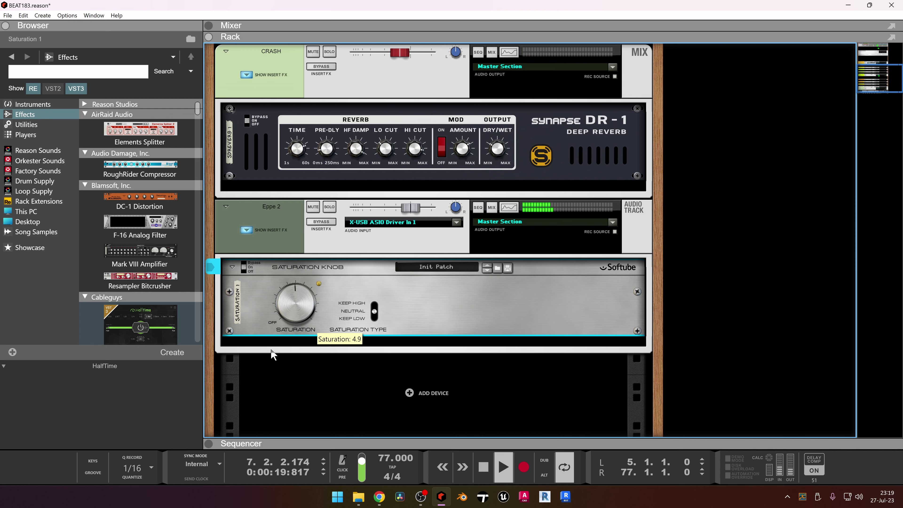
right_click(292, 337)
mouse_move(317, 141)
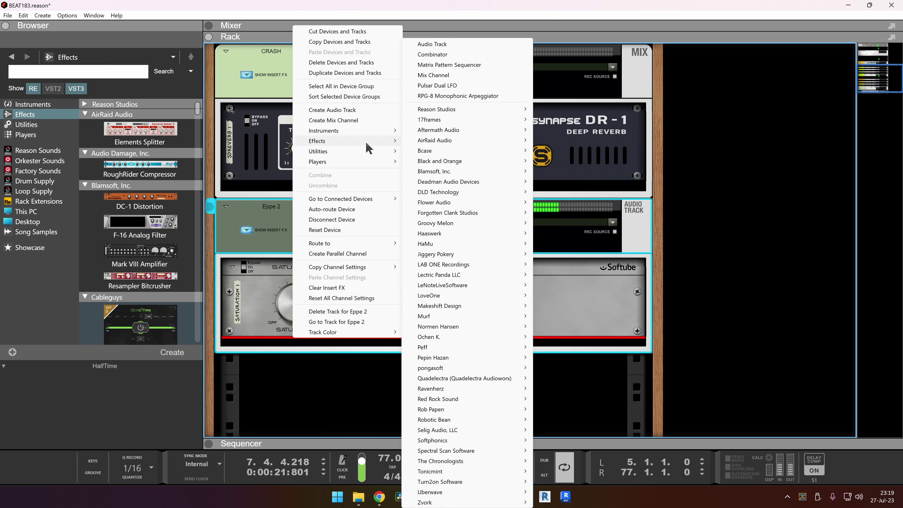
click(458, 129)
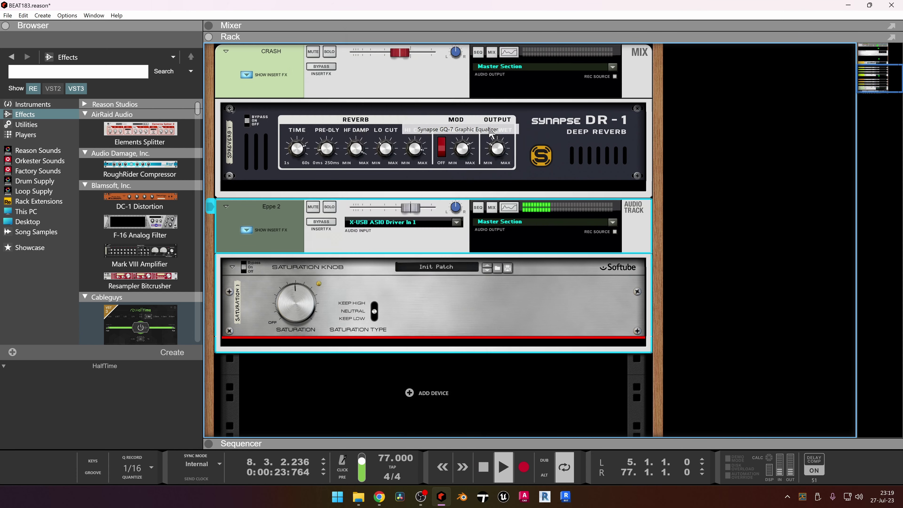
Set equalizer band 1 to 4.8 dB at 80 Hz, band 2 to 1.4 dB at 182 Hz and band 3 to -2.2 dB at 242 Hz
drag(322, 315, 342, 302)
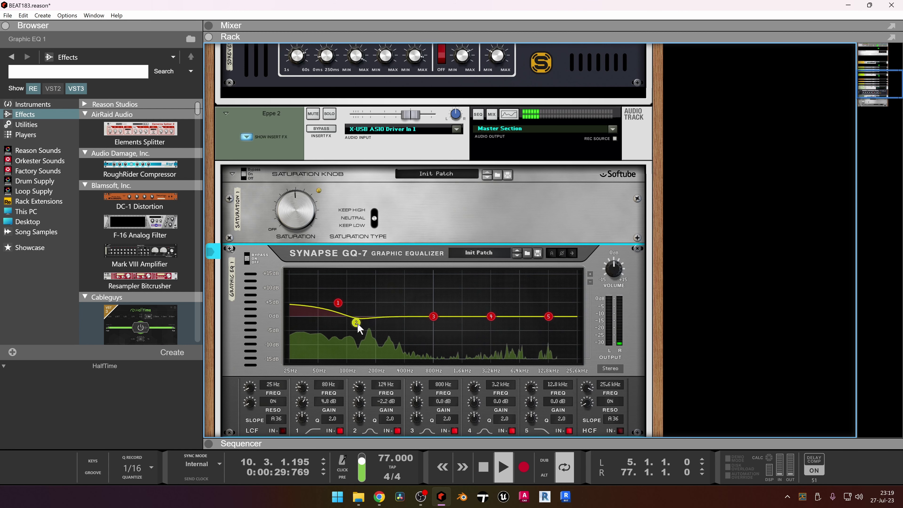
drag(358, 323, 359, 325)
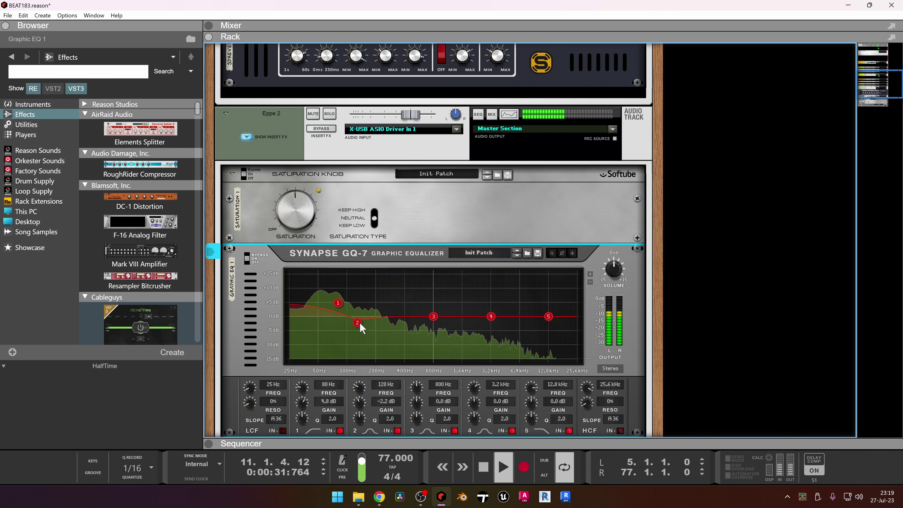
drag(427, 313, 412, 312)
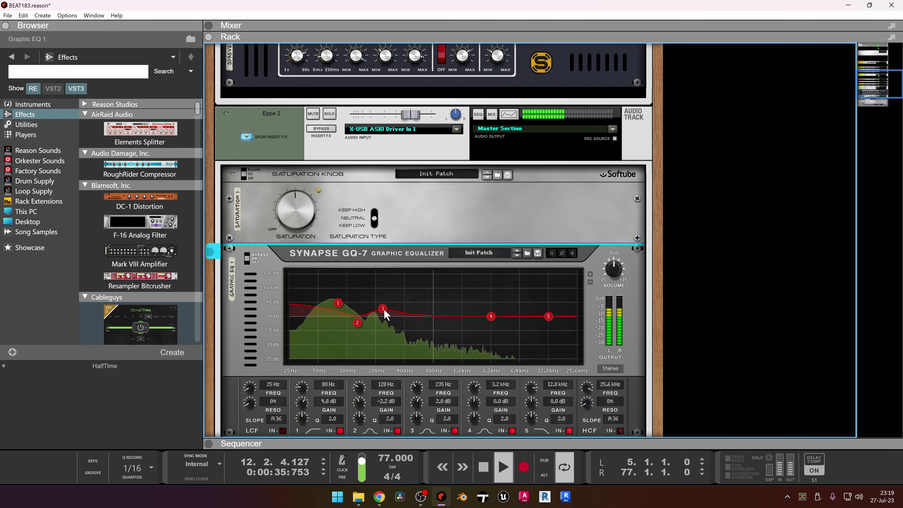
drag(392, 314, 385, 321)
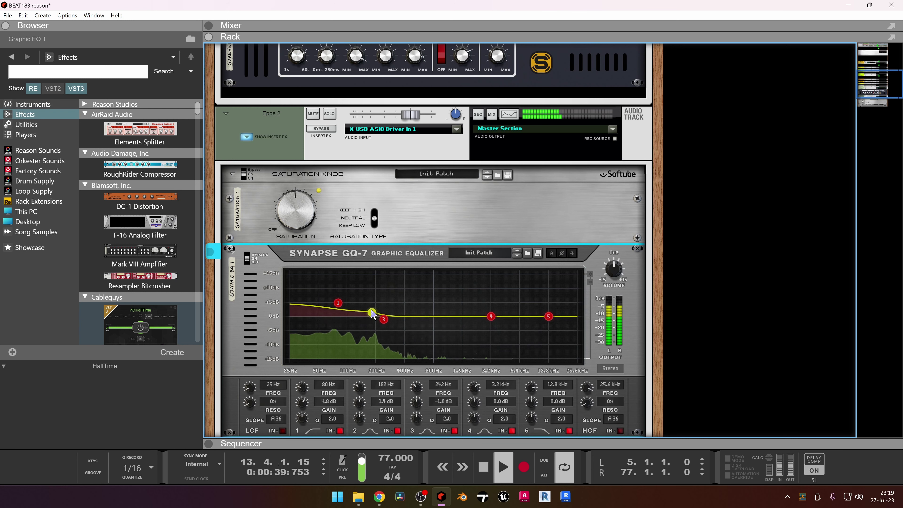
drag(383, 319, 384, 323)
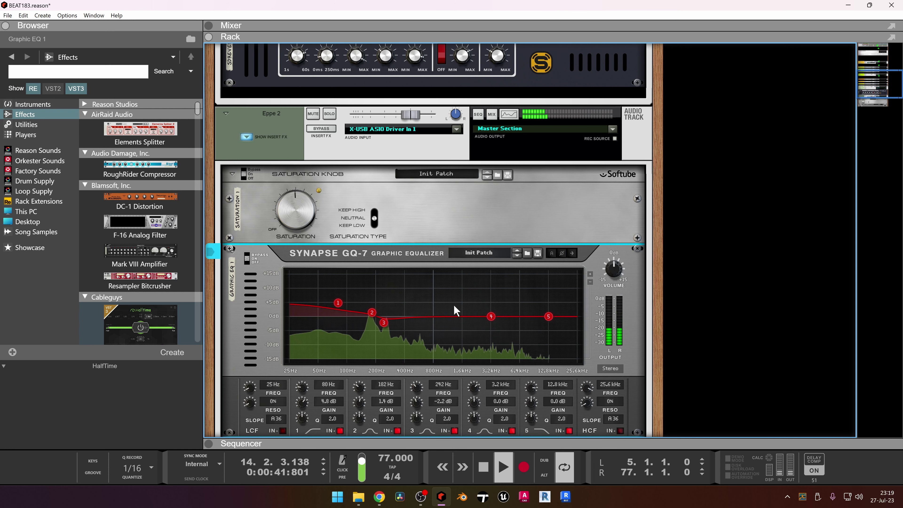
Boost equalizer band 4 by 1.4 dB at 1.2 kHz and enable the high cut filter at 12.0 kHz
drag(491, 317, 450, 315)
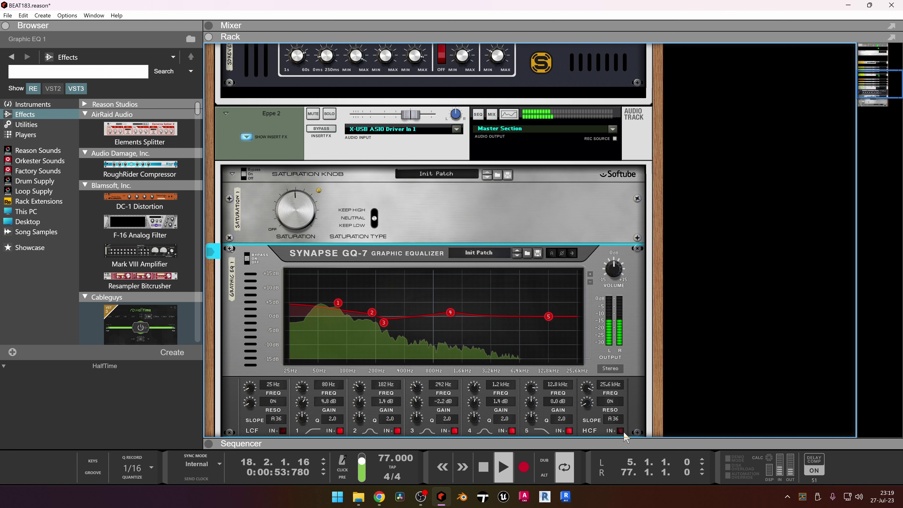
drag(587, 387, 584, 403)
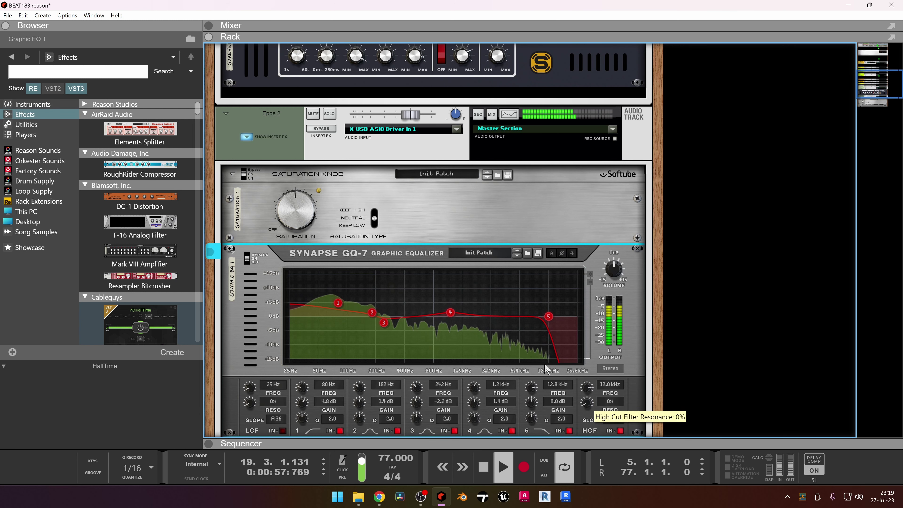
scroll(360, 337, down, 3)
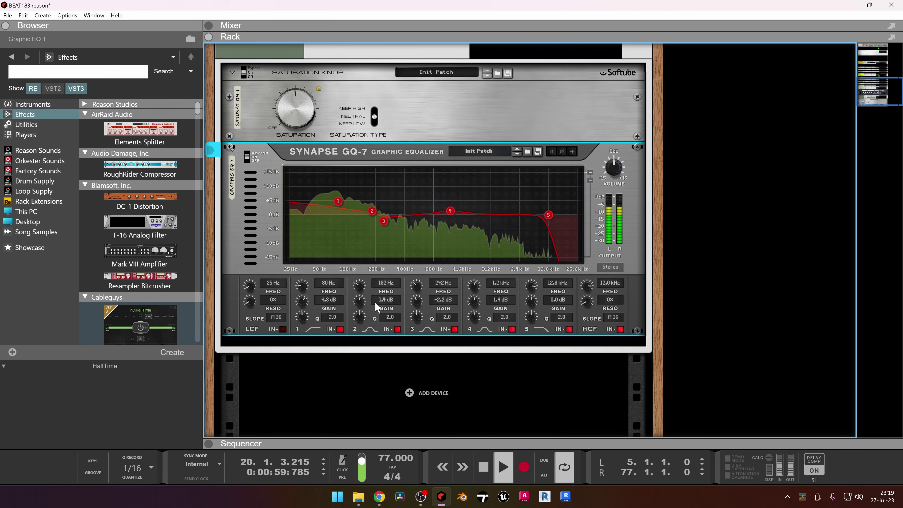
scroll(366, 290, up, 3)
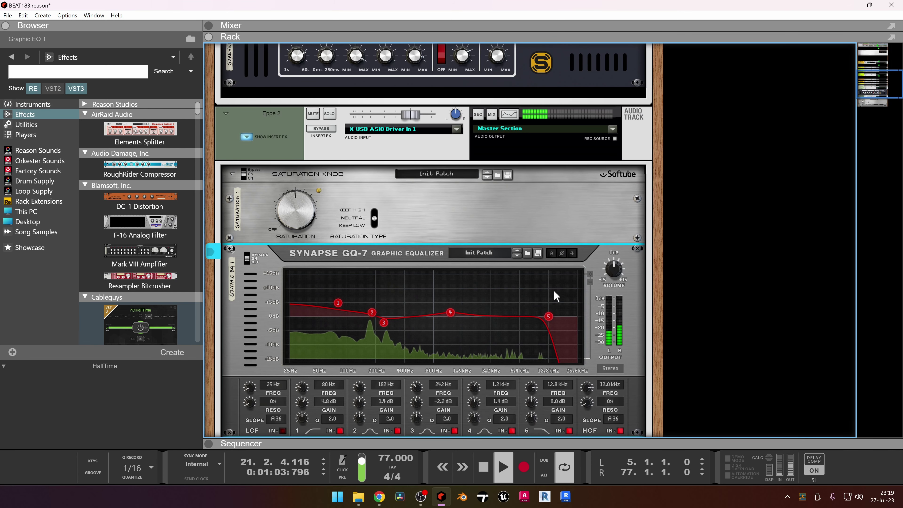
Add a Pulveriser Demolition effect after the graphic equalizer in the Eppe 2 channel and adjust its Dirt amount
scroll(470, 302, down, 4)
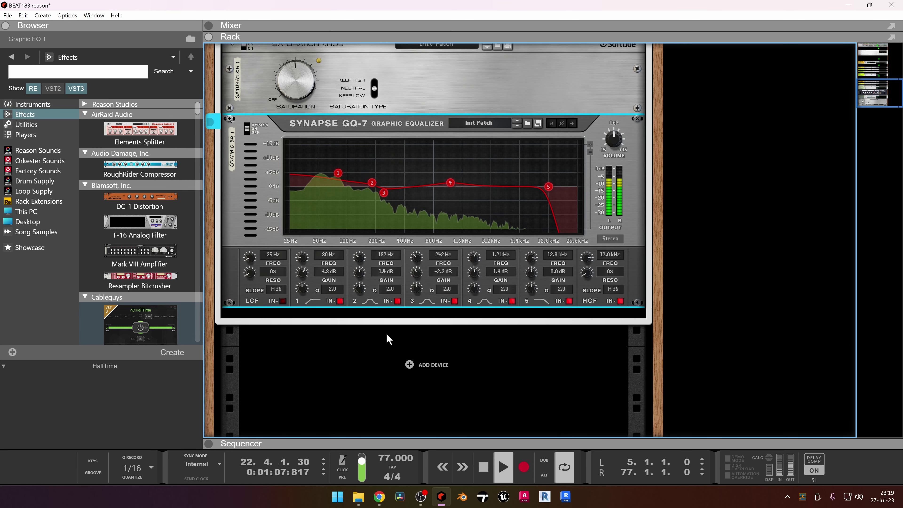
right_click(364, 319)
mouse_move(409, 119)
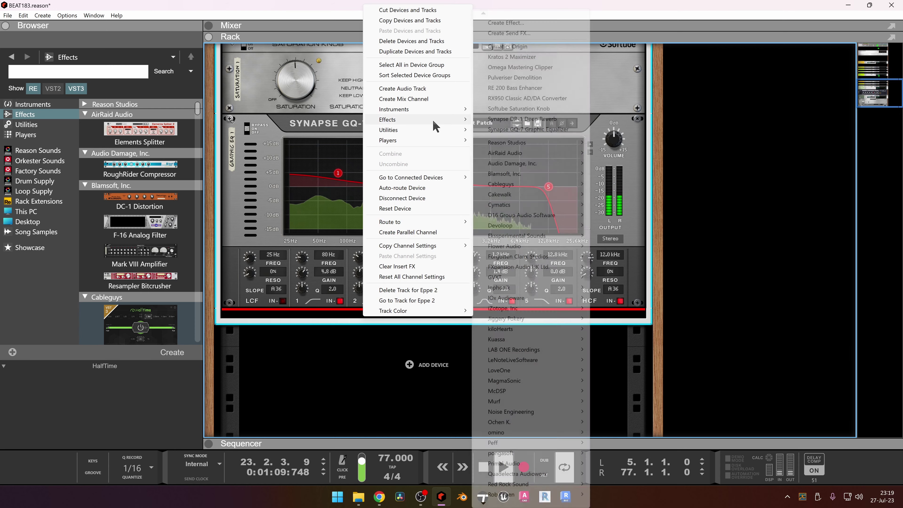
mouse_move(507, 143)
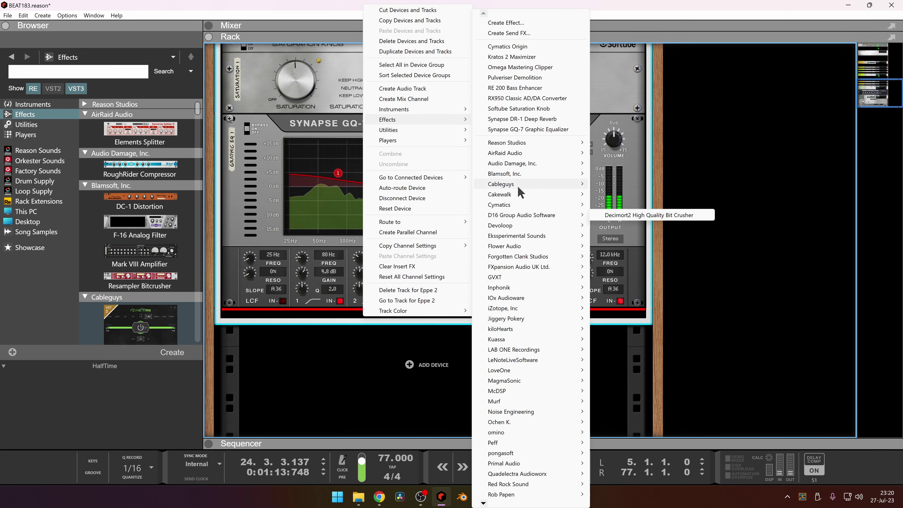
click(530, 78)
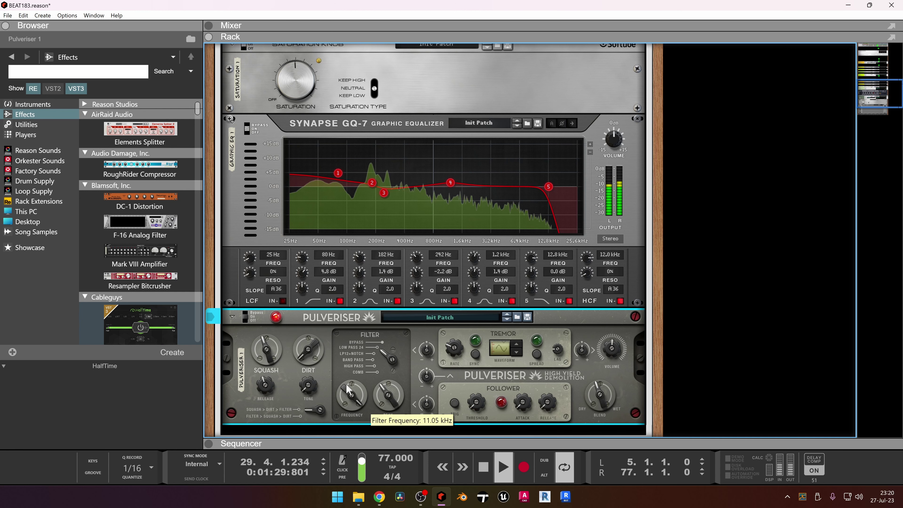
mouse_move(306, 336)
mouse_down()
mouse_move(311, 320)
mouse_move(300, 325)
mouse_up()
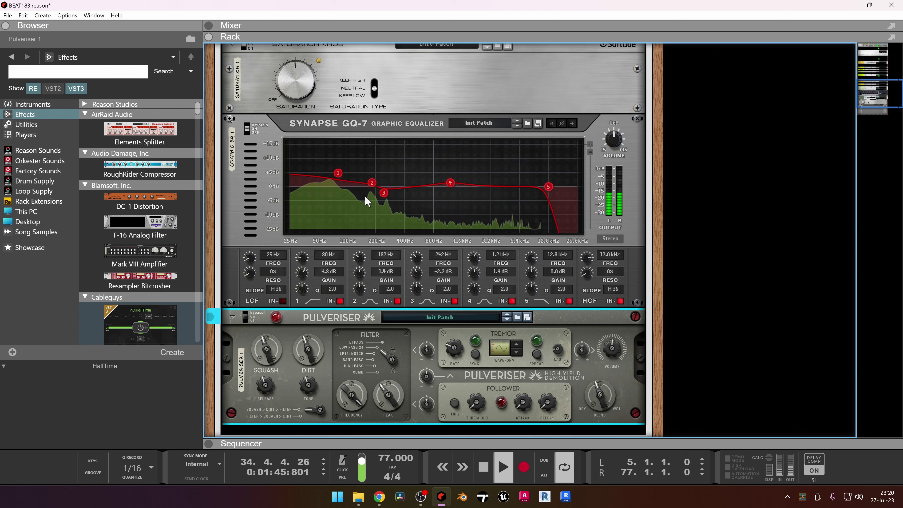
Set equalizer band 1 to 5.2 dB at 88 Hz
mouse_move(342, 177)
mouse_down()
mouse_move(309, 167)
mouse_move(342, 172)
mouse_up()
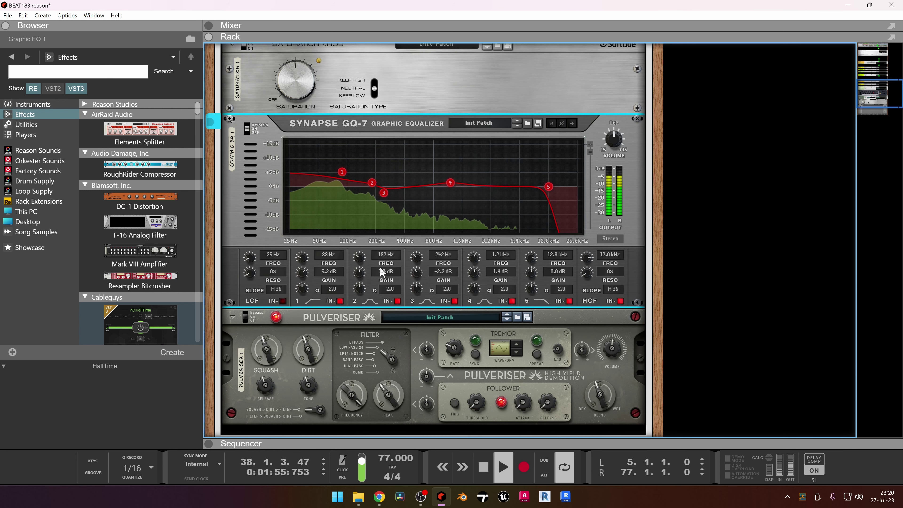
scroll(380, 267, down, 3)
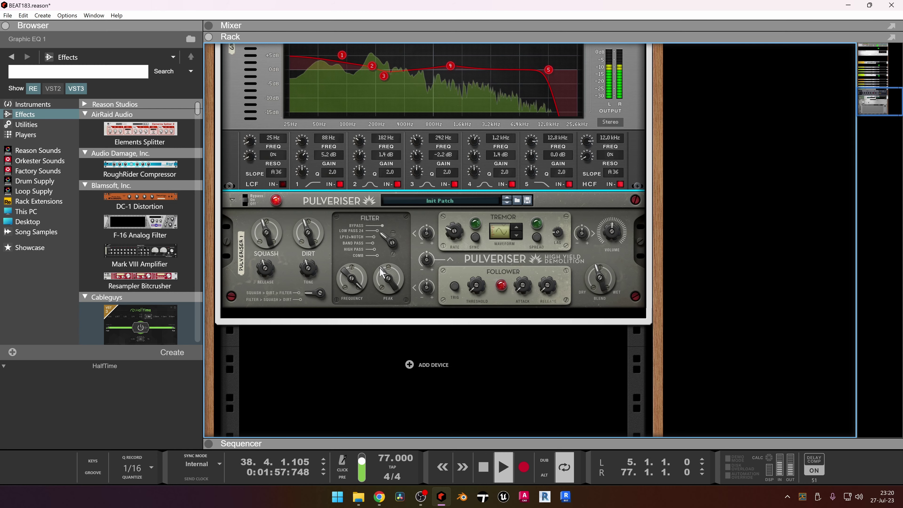
mouse_move(379, 268)
Adjust the saturation amount on Eppe 2's Saturation Knob, try the KEEP LOW type, and set the saturation type to KEEP HIGH
scroll(380, 268, up, 4)
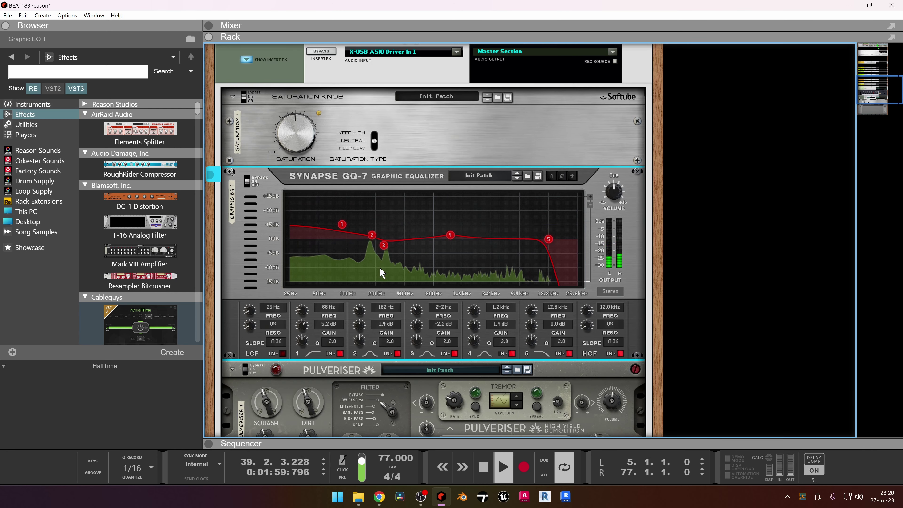
scroll(338, 200, up, 3)
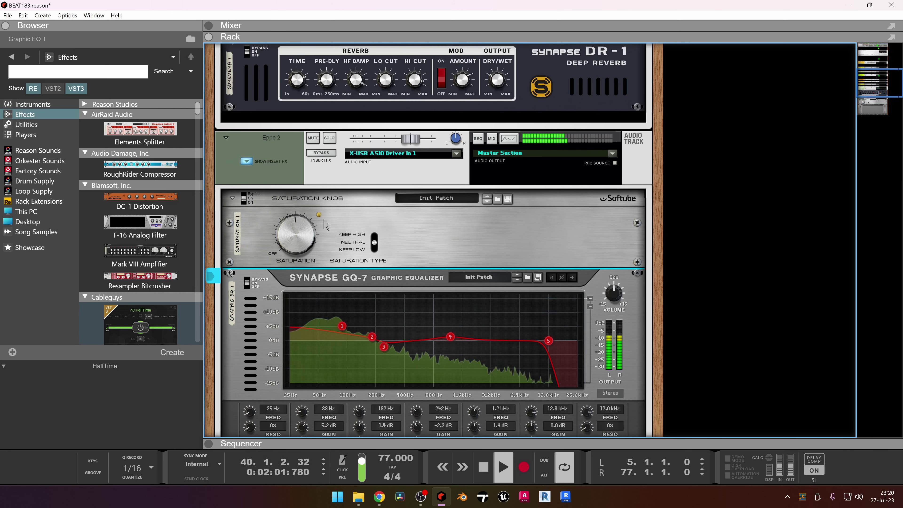
click(303, 237)
drag(303, 238, 298, 229)
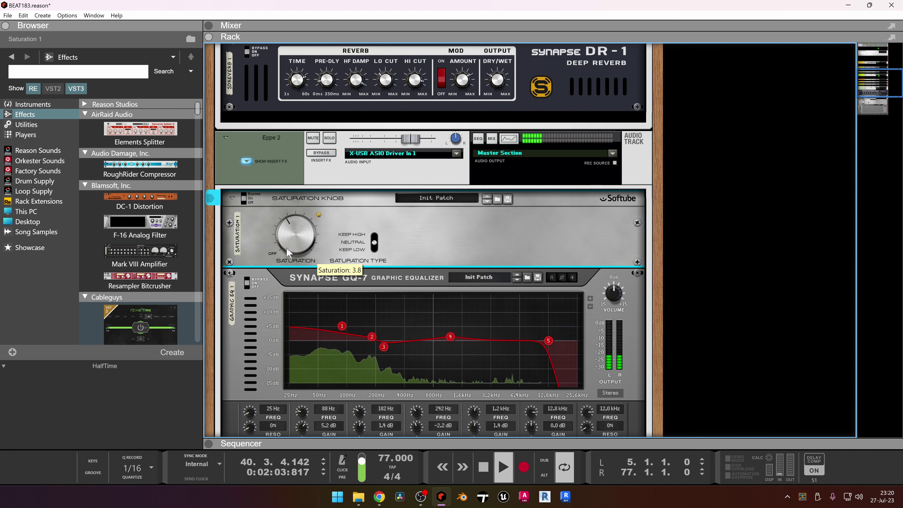
click(374, 247)
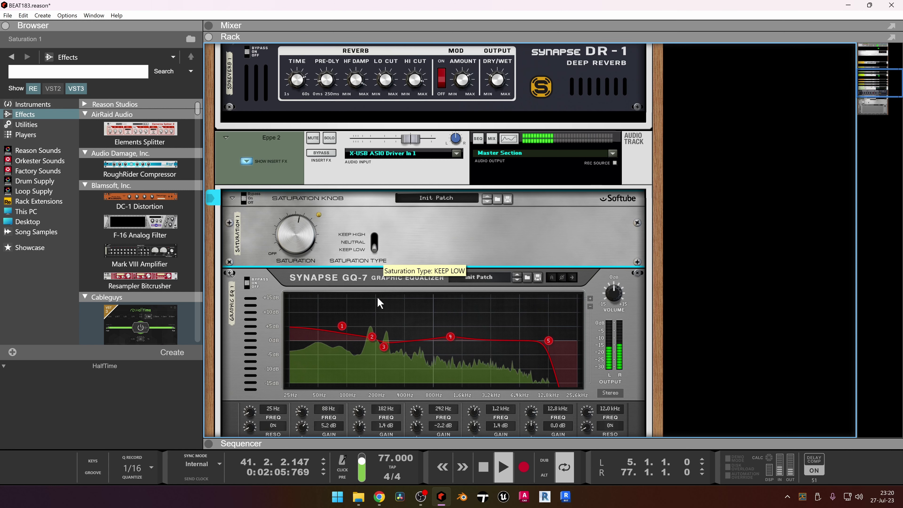
click(374, 237)
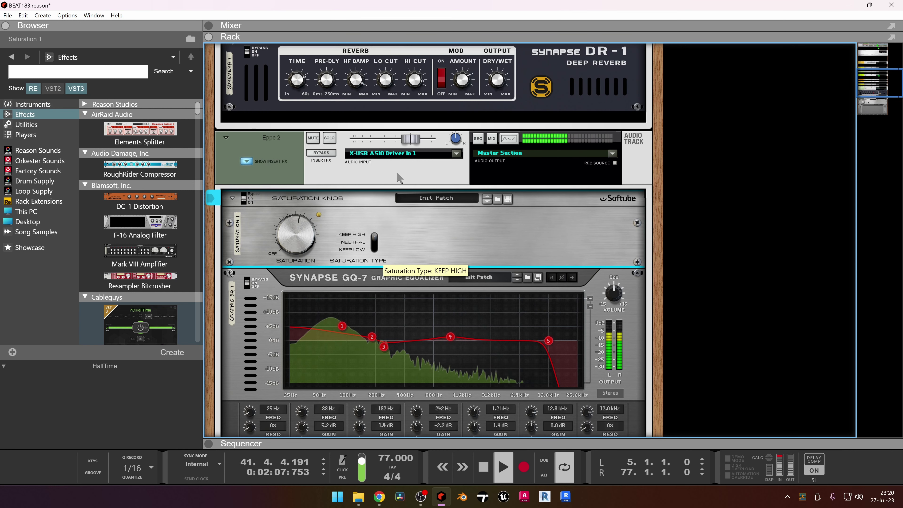
Set Eppe 2's saturation type to NEUTRAL and add an RX950 Classic AD/DA Converter after the Pulveriser
click(352, 241)
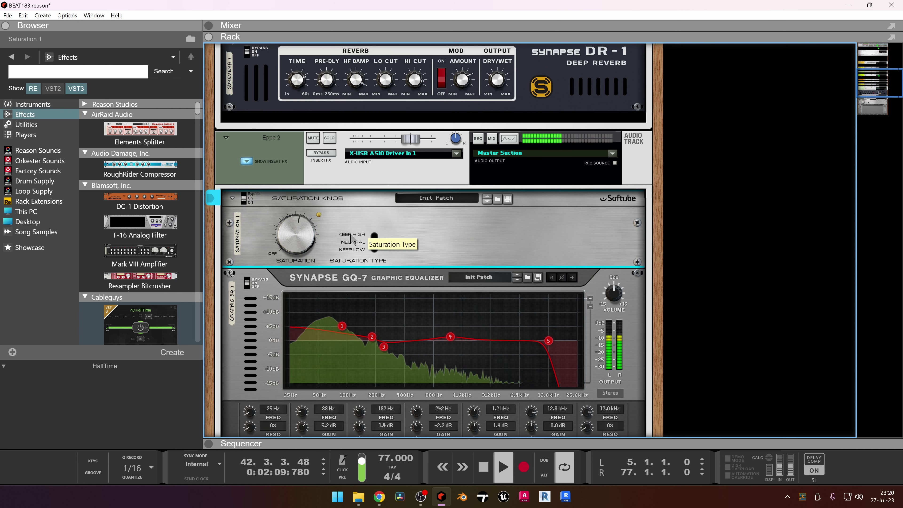
scroll(350, 241, down, 7)
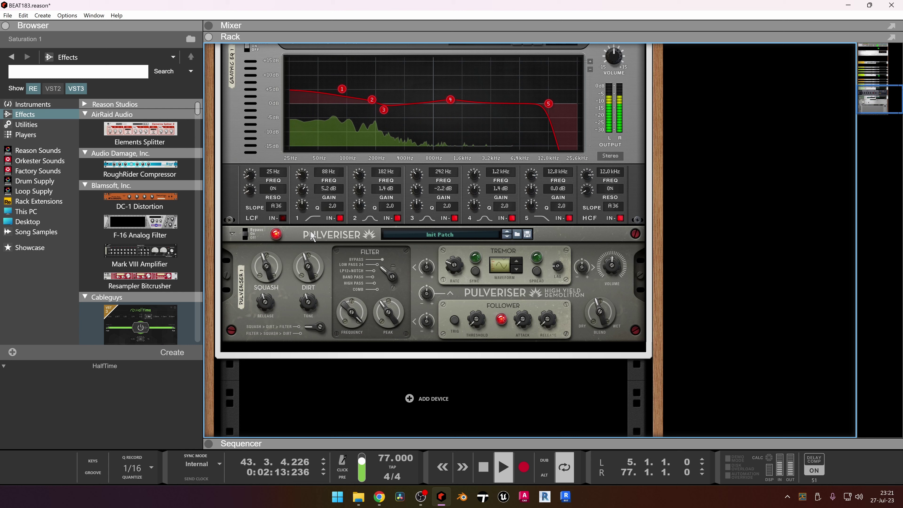
right_click(311, 234)
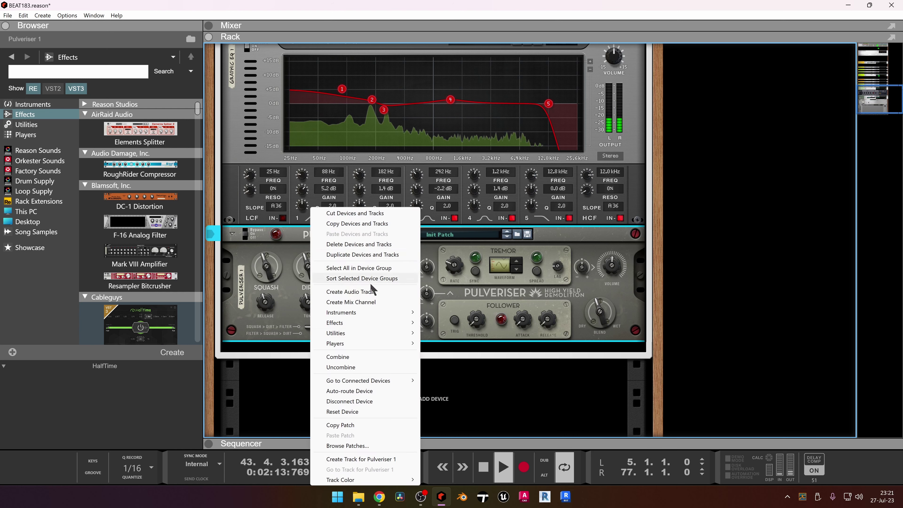
mouse_move(366, 323)
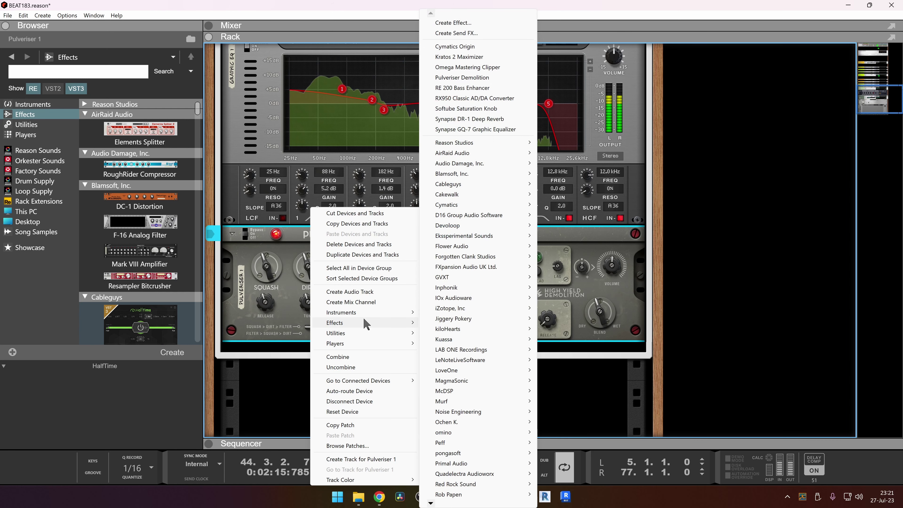
click(676, 290)
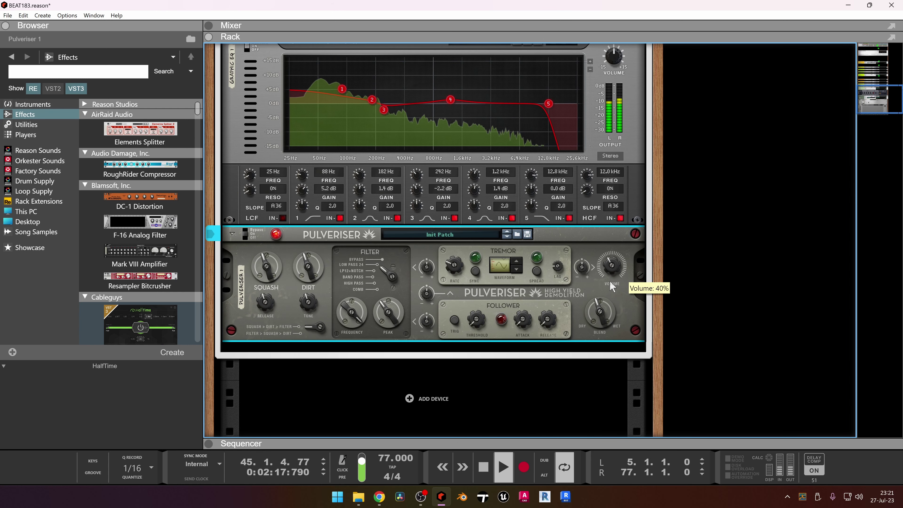
right_click(326, 256)
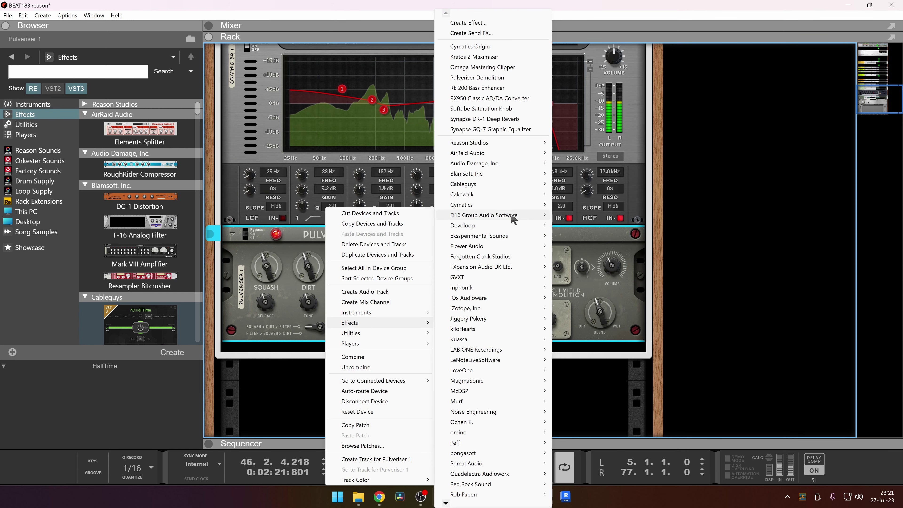
click(498, 98)
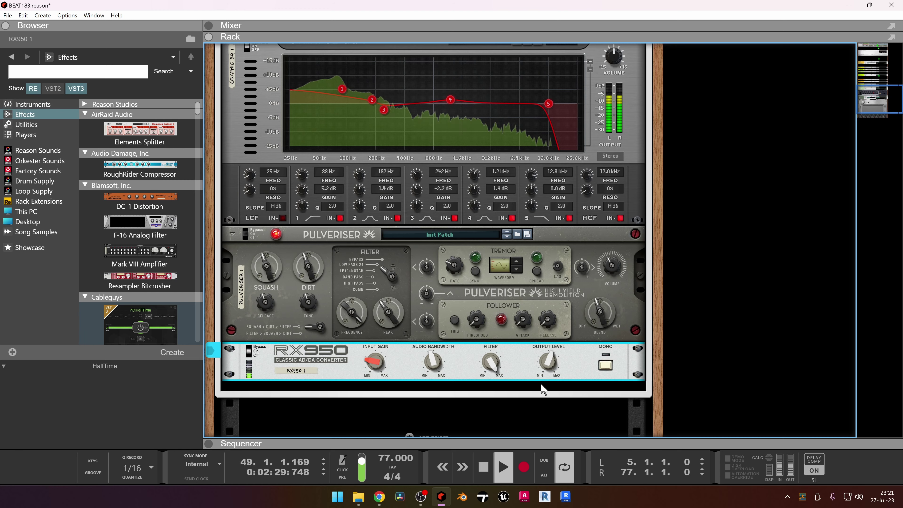
Set the CRASH mix channel's level to -7.05 dB and play the song to check it
scroll(487, 351, up, 15)
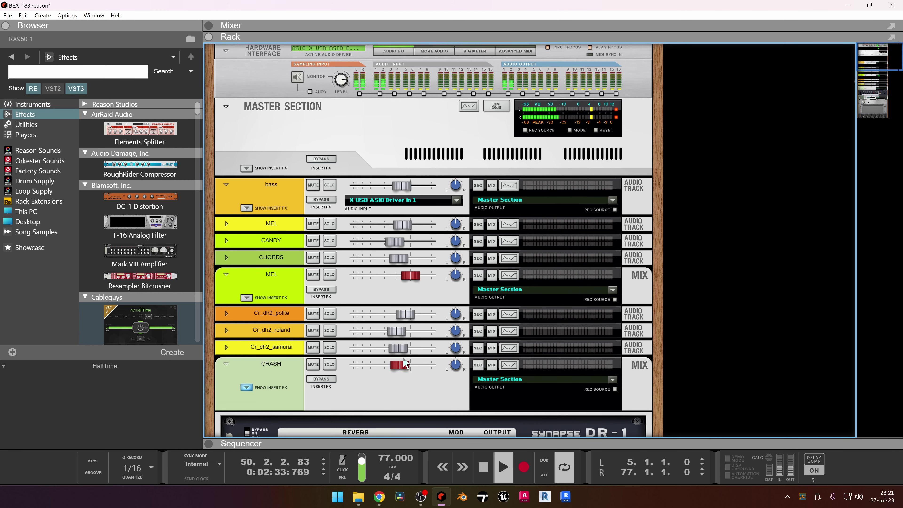
drag(402, 366, 399, 370)
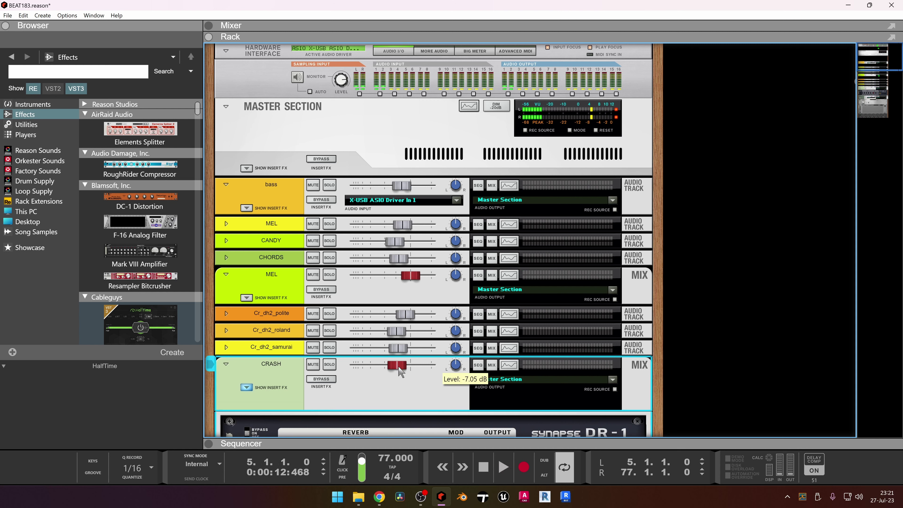
key(space)
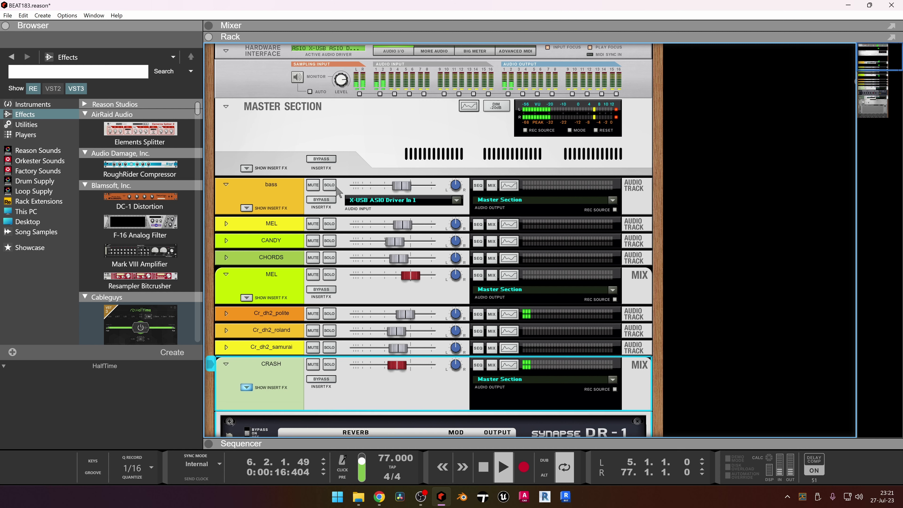
key(space)
Solo the bass track in the sequencer so it plays together with the drum break and crashes
click(330, 185)
click(330, 185)
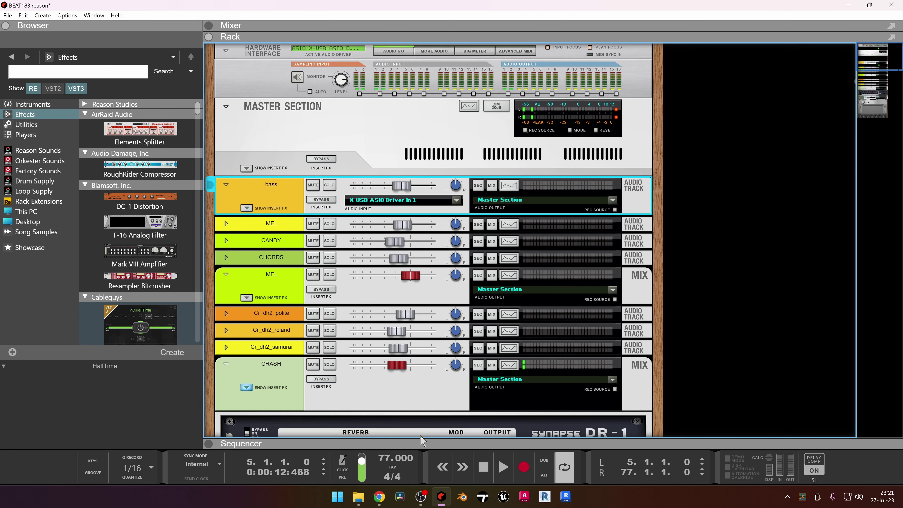
drag(421, 440, 601, 3)
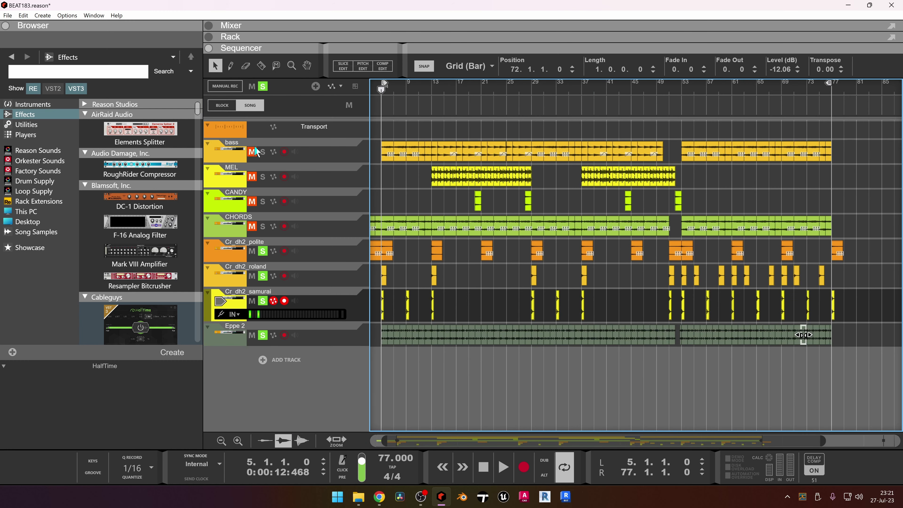
click(262, 152)
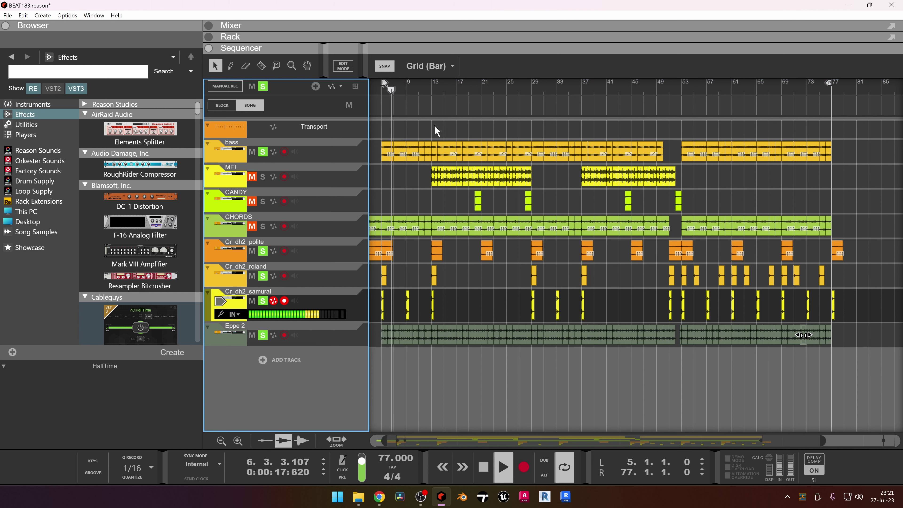
click(430, 88)
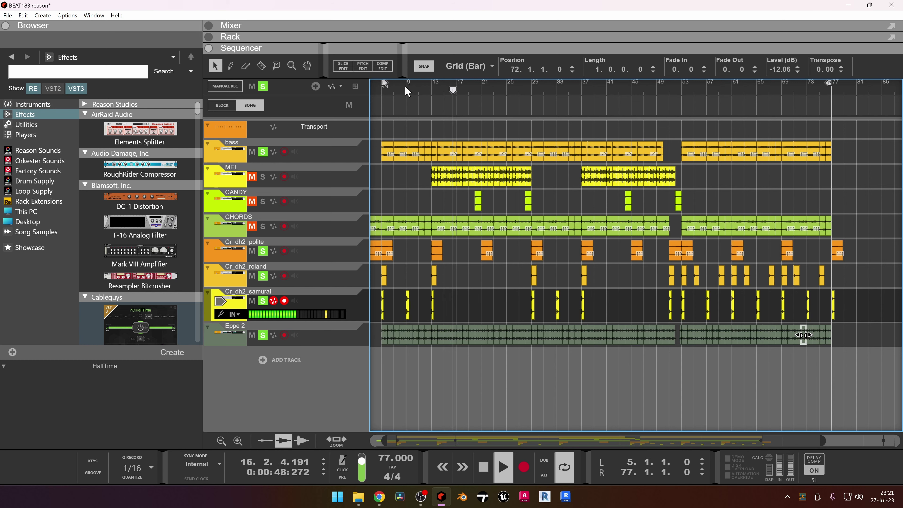
Raise the bass track's level slightly in the rack, check it against Eppe 2, and stop playback in the sequencer
click(497, 35)
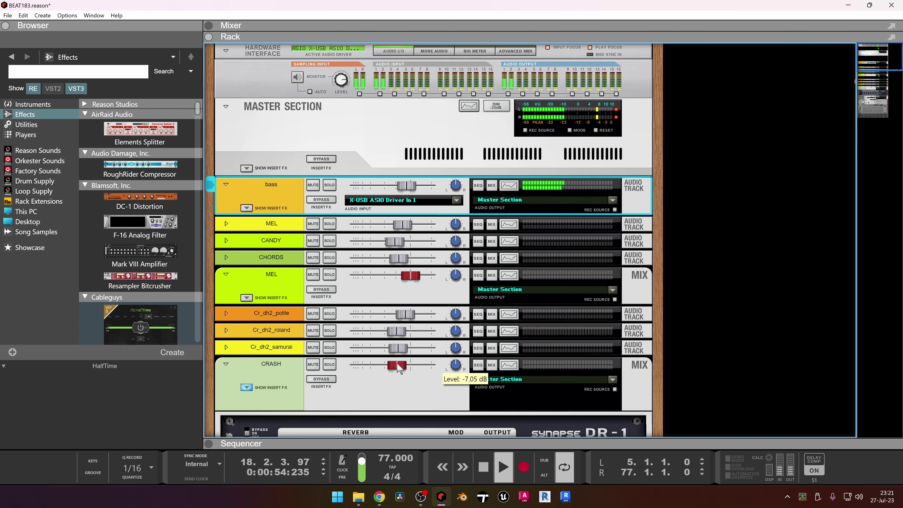
scroll(398, 368, down, 5)
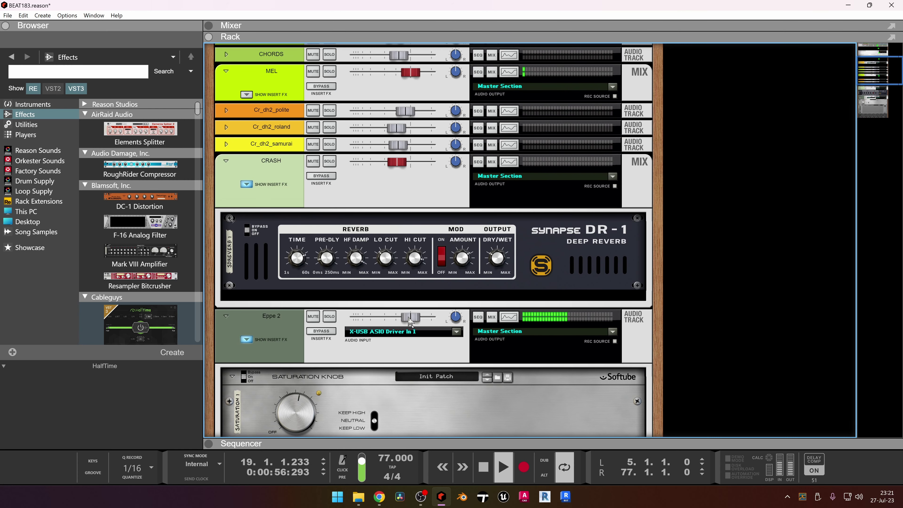
scroll(394, 335, down, 6)
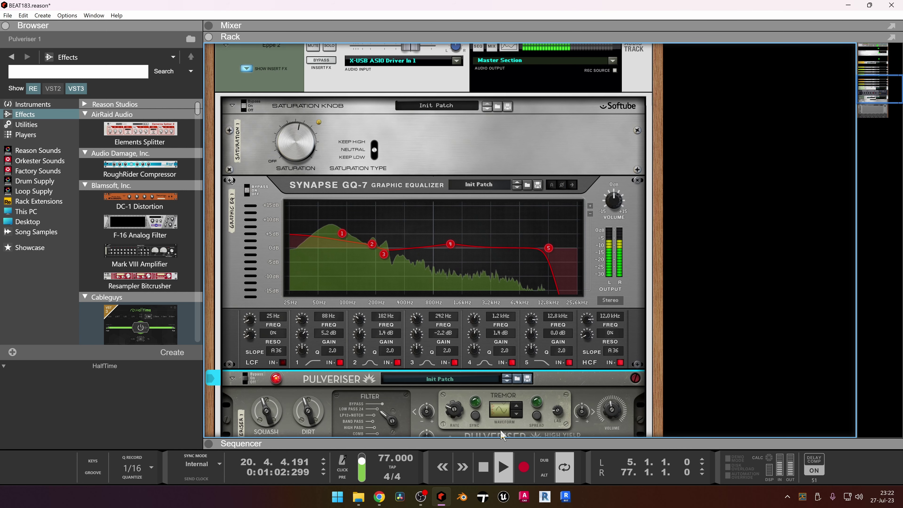
click(501, 443)
key(space)
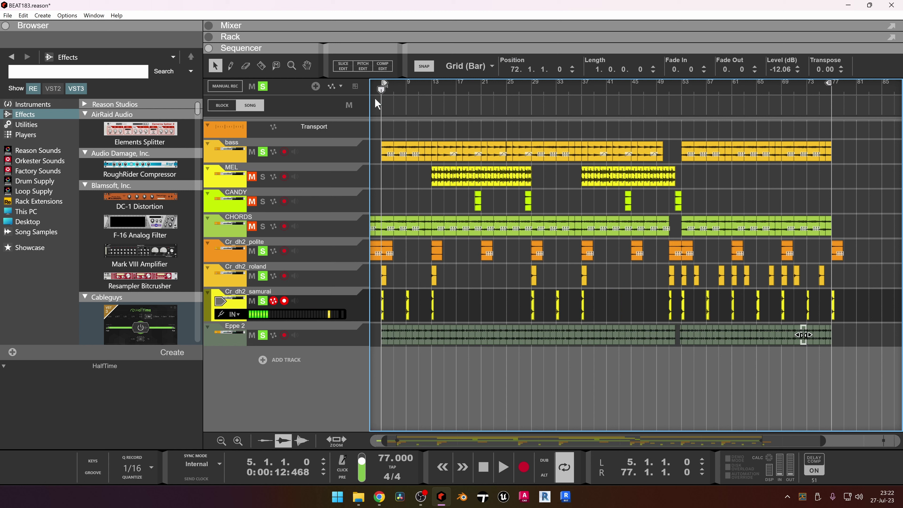
Loop playback from bar 13 to bar 21 and solo the MEL audio track
drag(439, 100, 481, 85)
click(434, 92)
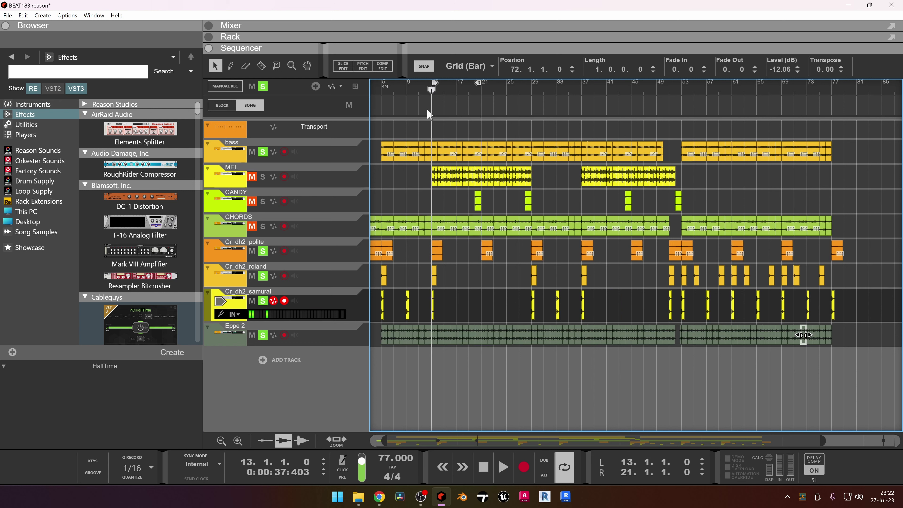
key(space)
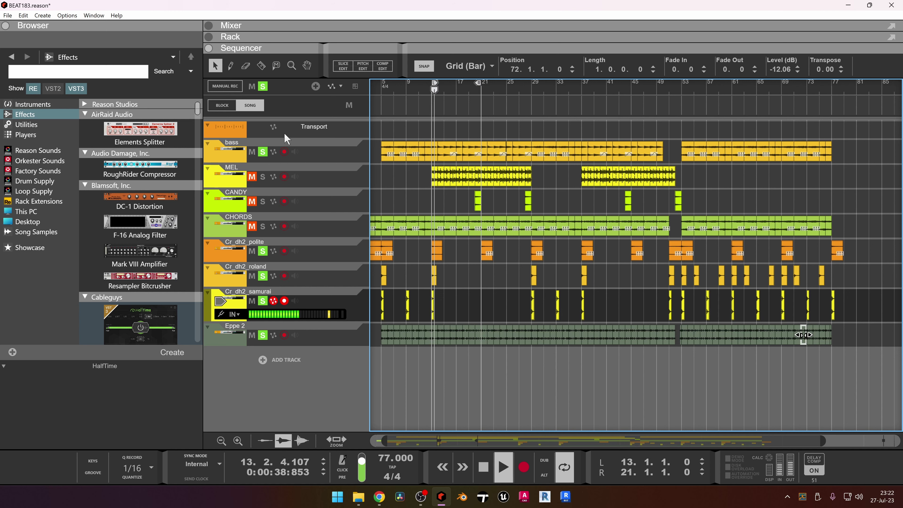
click(252, 176)
click(262, 177)
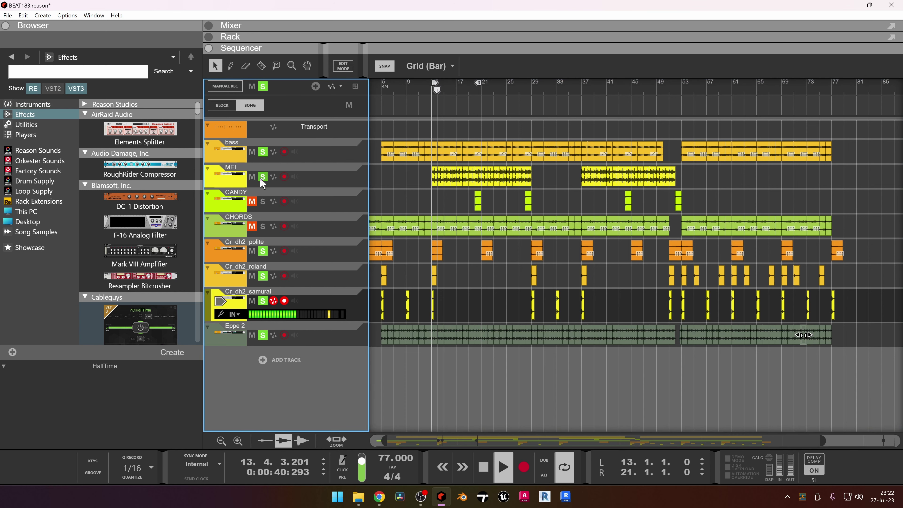
Set the MEL audio track's level to -4.86 dB and lower the MEL mix bus fader in the mixer
click(498, 25)
click(469, 326)
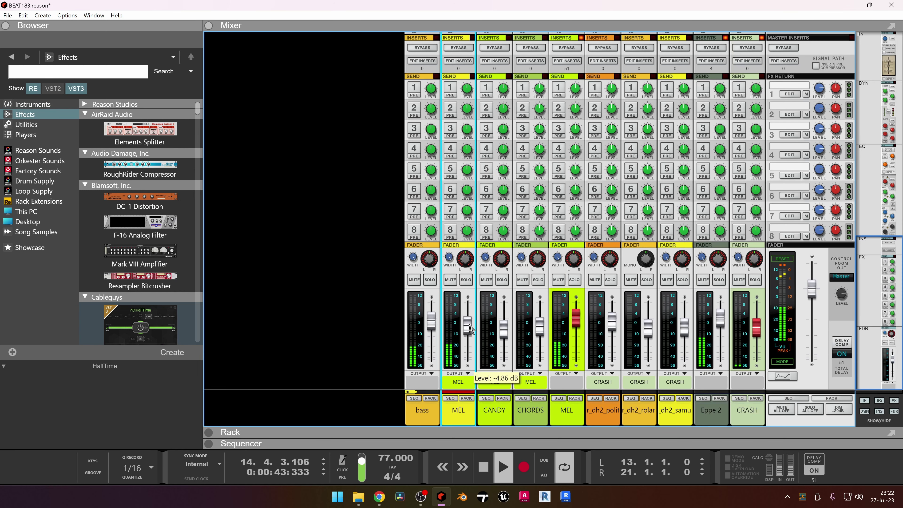
drag(576, 322, 575, 330)
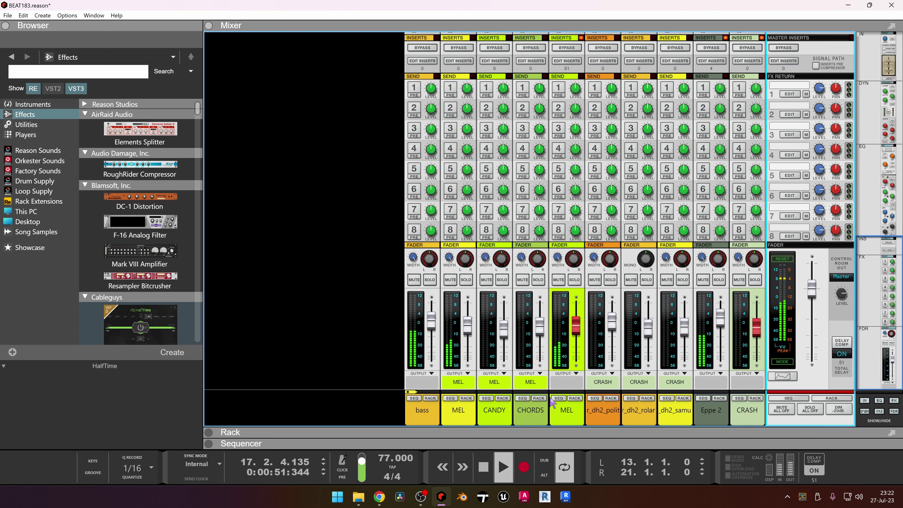
Shorten the loop to end at bar 17 and restart playback from bar 13
key(F6)
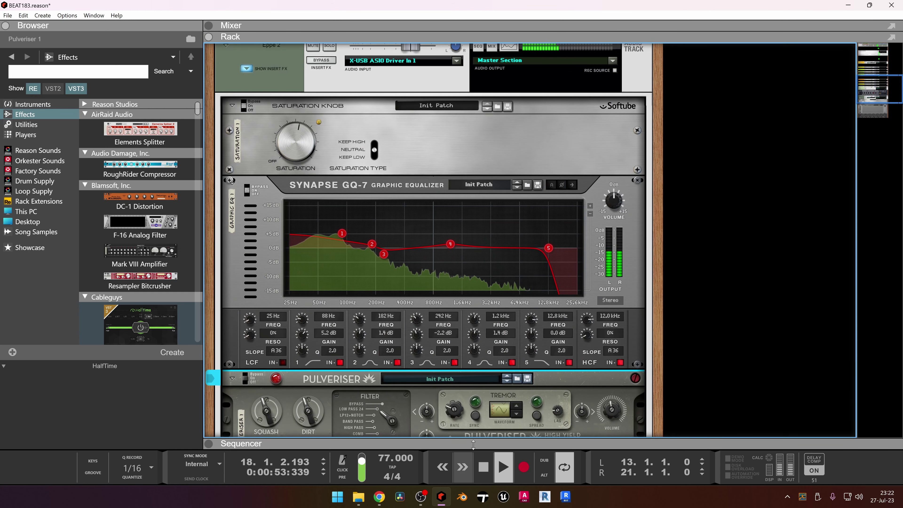
key(F7)
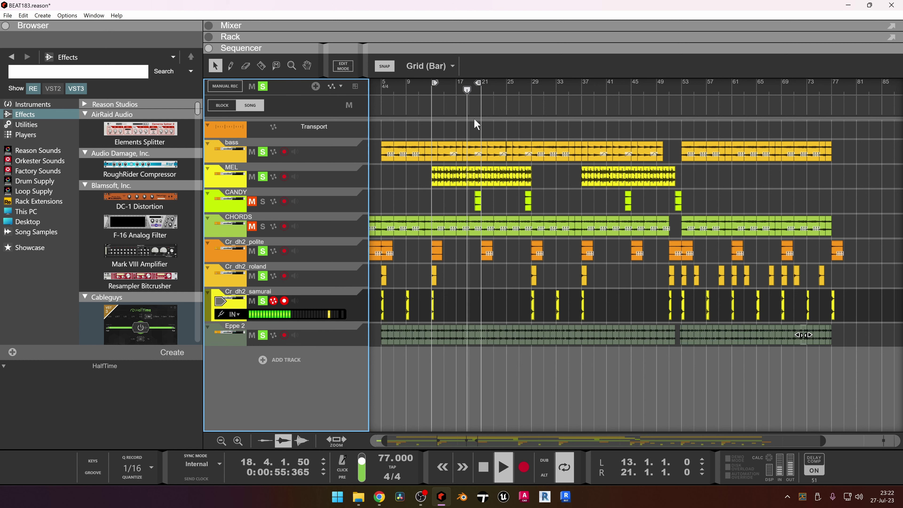
key(space)
alt+click(459, 82)
key(space)
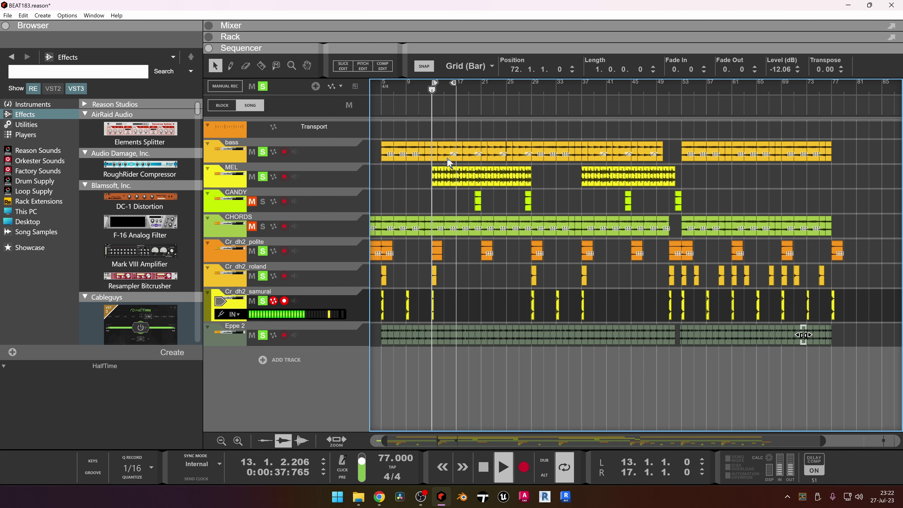
Lower the MEL mix bus level a little further in the rack
key(F6)
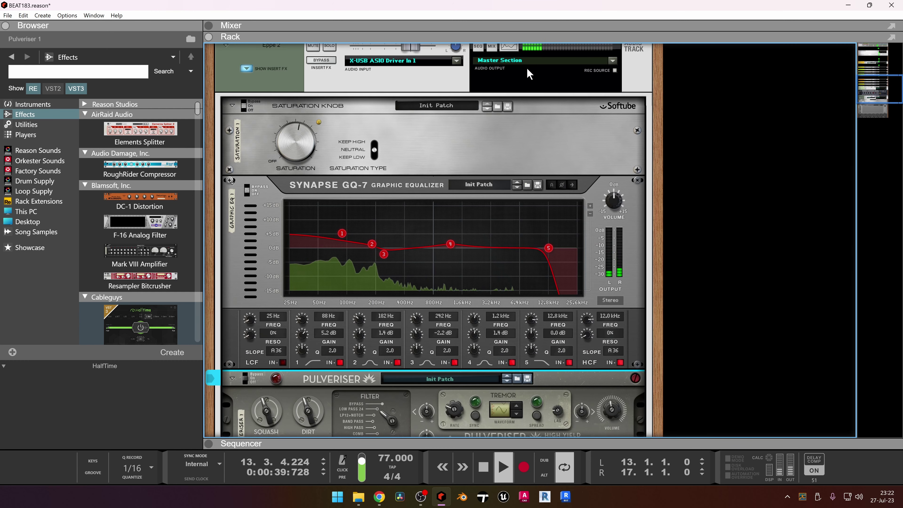
scroll(391, 212, up, 4)
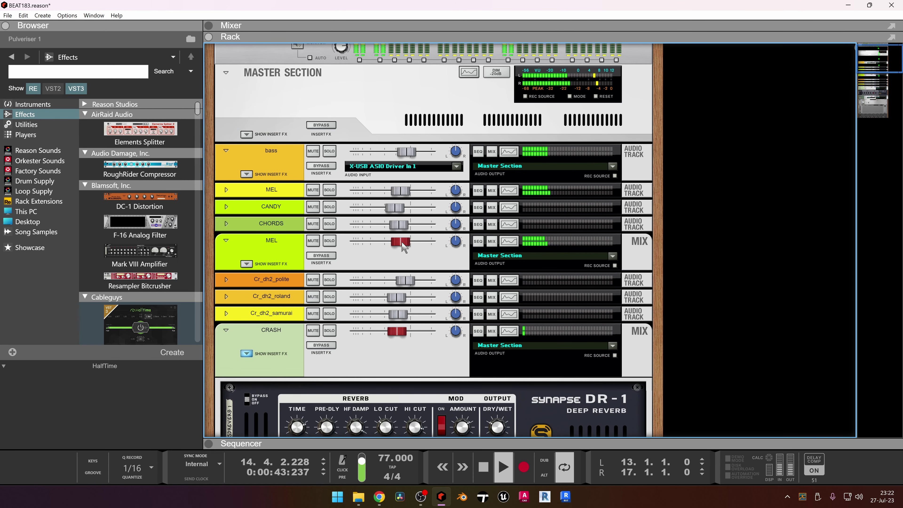
mouse_move(404, 247)
mouse_down()
mouse_move(404, 340)
mouse_move(397, 241)
mouse_up()
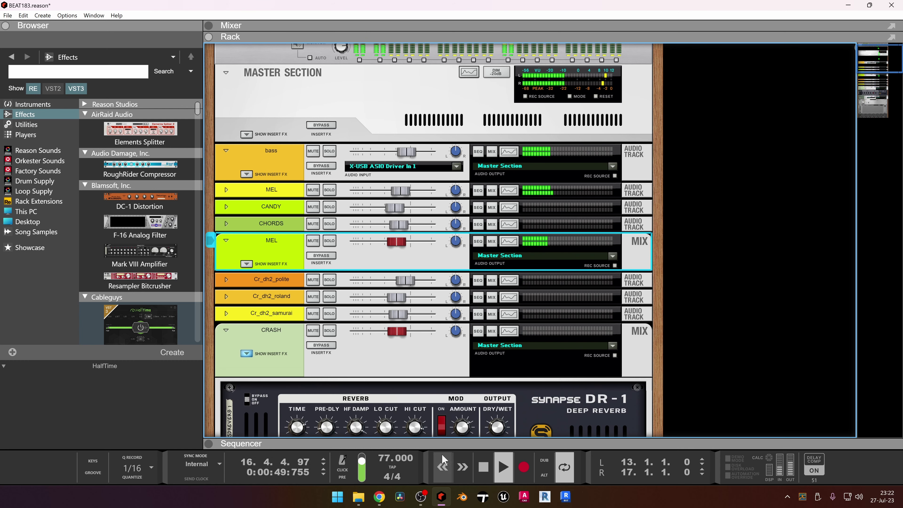
Solo the CHORDS track in the sequencer to hear it with the bass, melody and drums
key(F7)
key(F6)
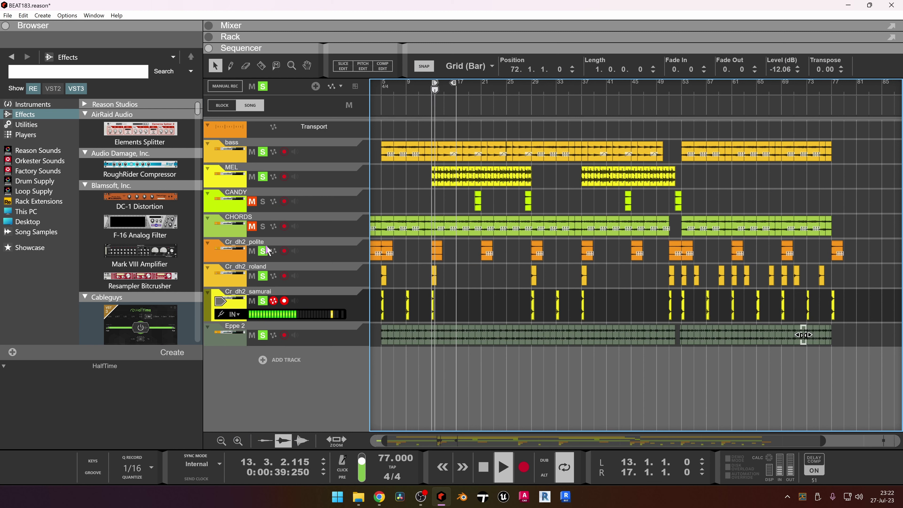
click(263, 228)
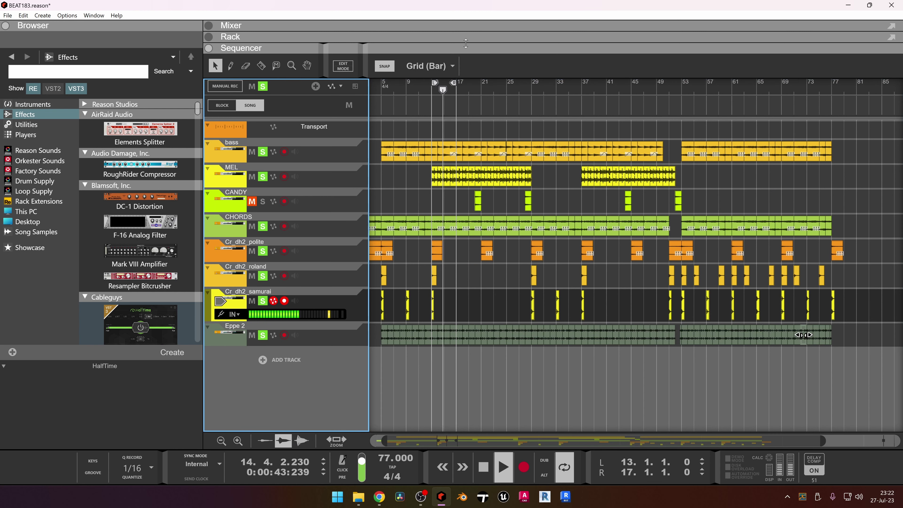
Raise the CHORDS track's level slightly in the rack and bring up the mixer
key(F6)
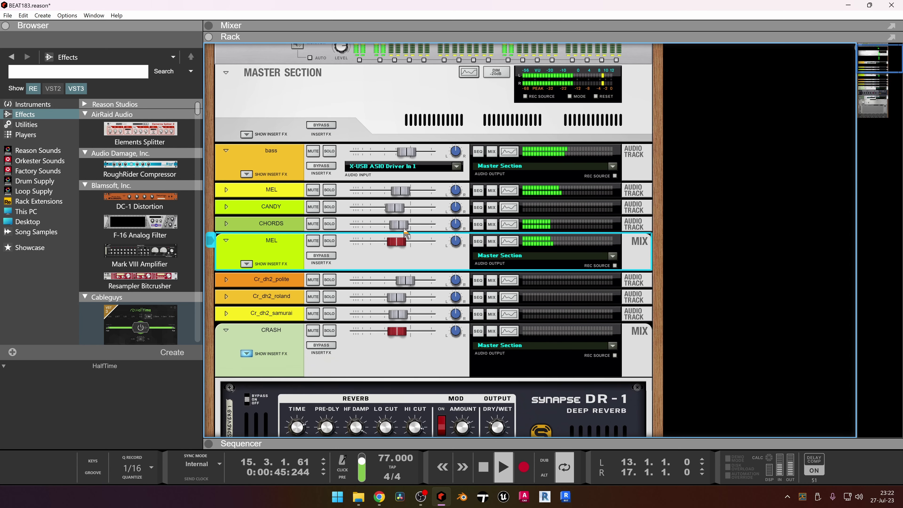
click(403, 227)
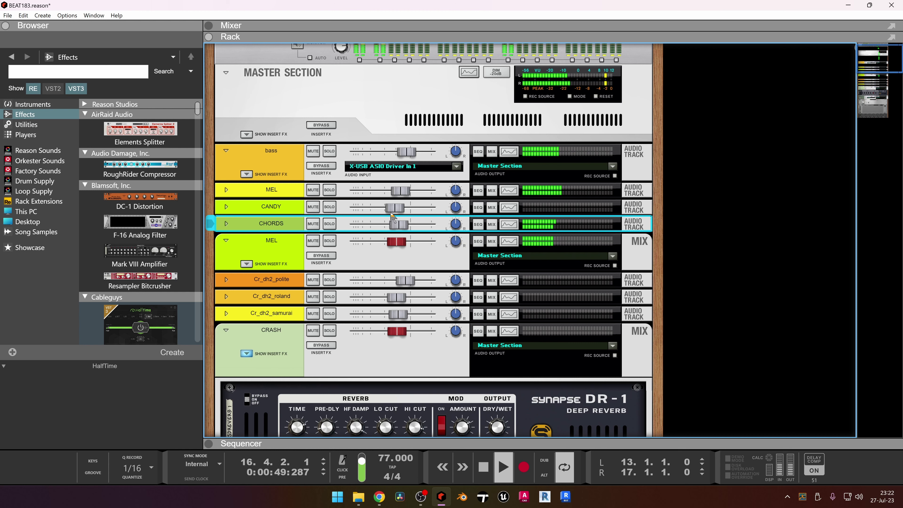
drag(398, 224, 400, 224)
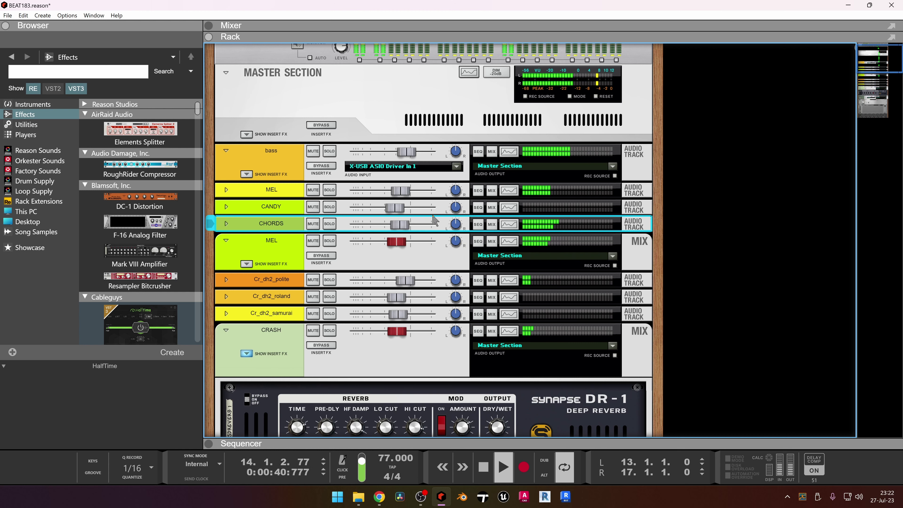
click(530, 26)
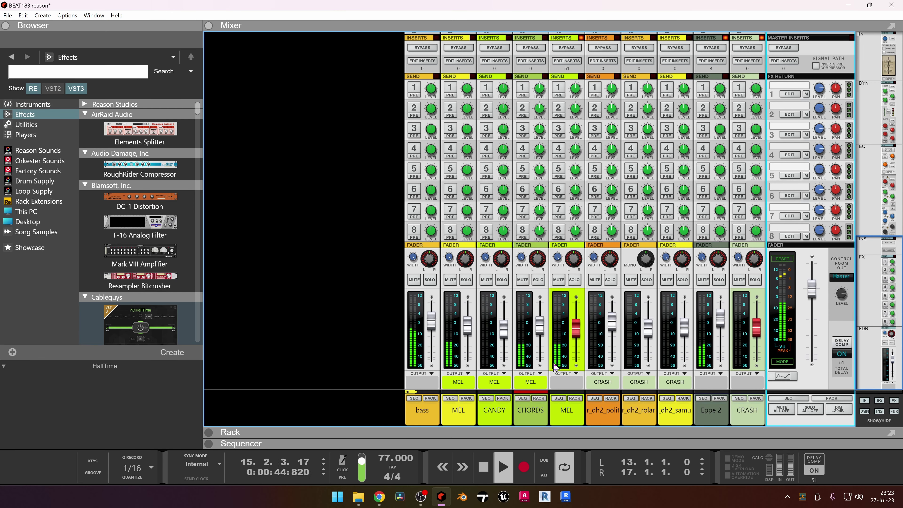
Adjust the stereo width of the MEL audio channel and of the CHORDS channel in the mixer
click(454, 258)
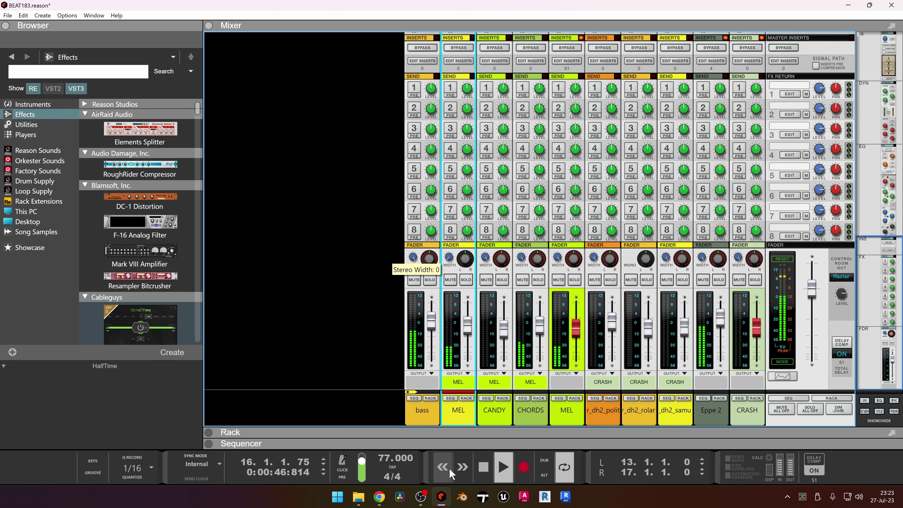
mouse_move(452, 253)
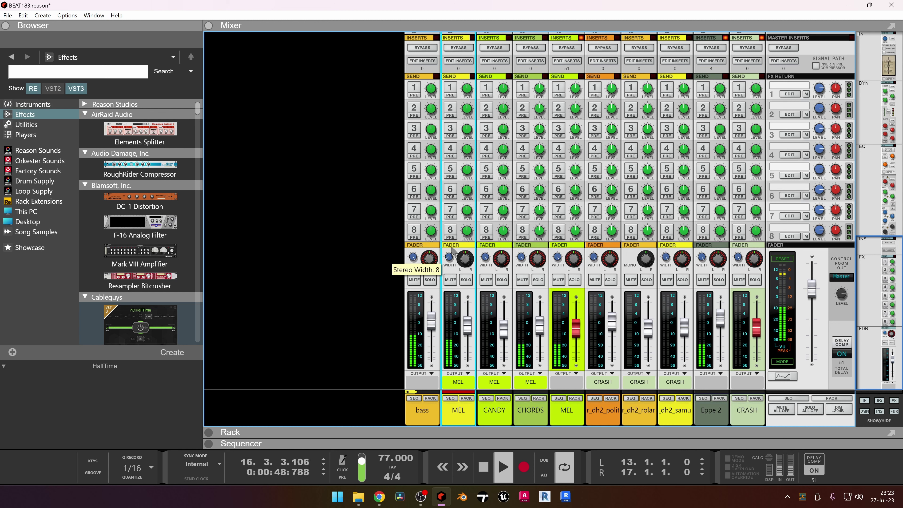
drag(449, 234, 449, 233)
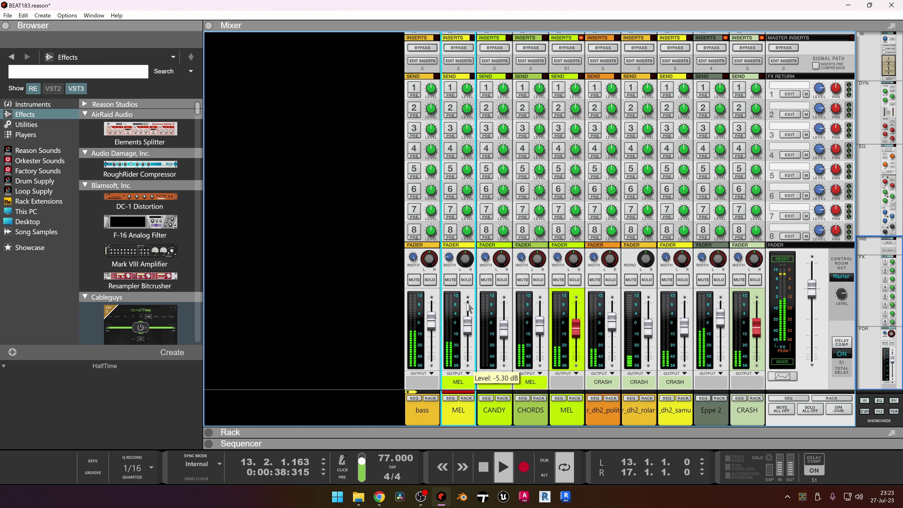
click(522, 261)
drag(511, 400, 517, 370)
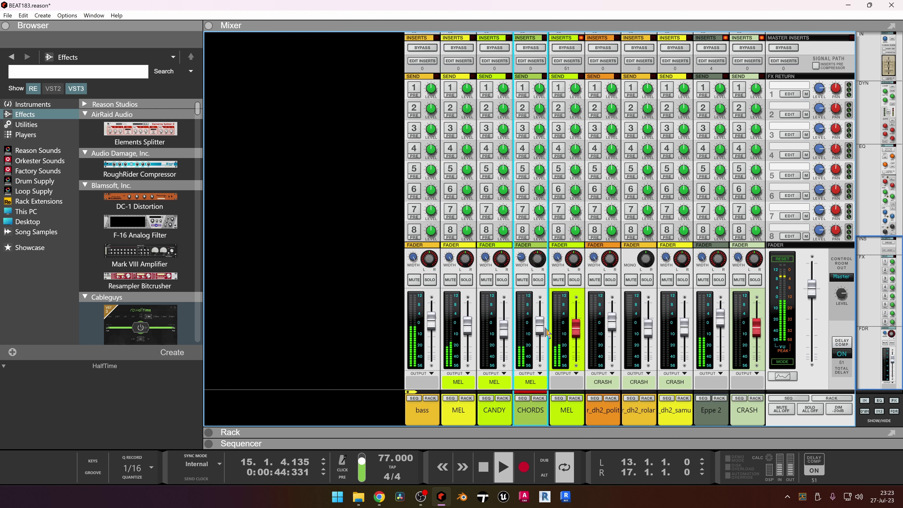
ctrl+click(521, 258)
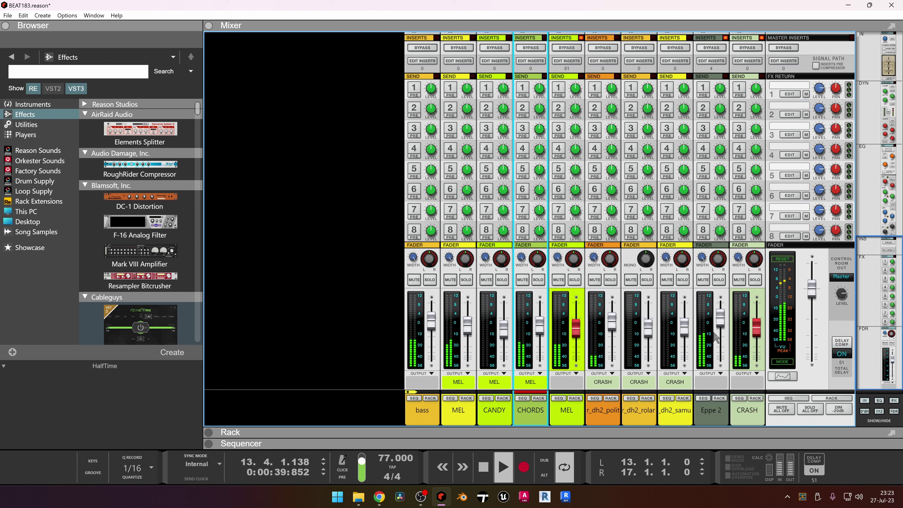
Move the CRASH channel ahead of the Eppe 2 channel in the mixer
drag(736, 331, 698, 330)
mouse_move(717, 328)
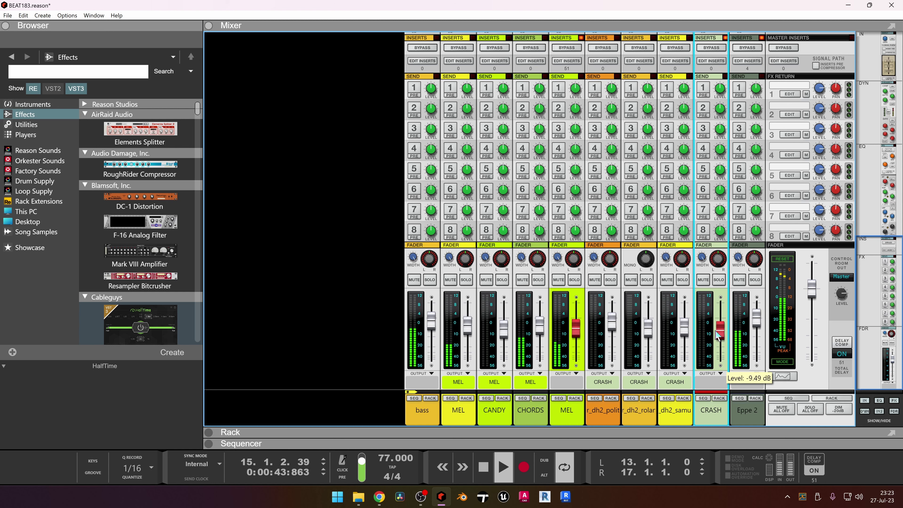
Lower the bass channel's level slightly and set the CRASH channel's level to -7.05 dB
click(432, 324)
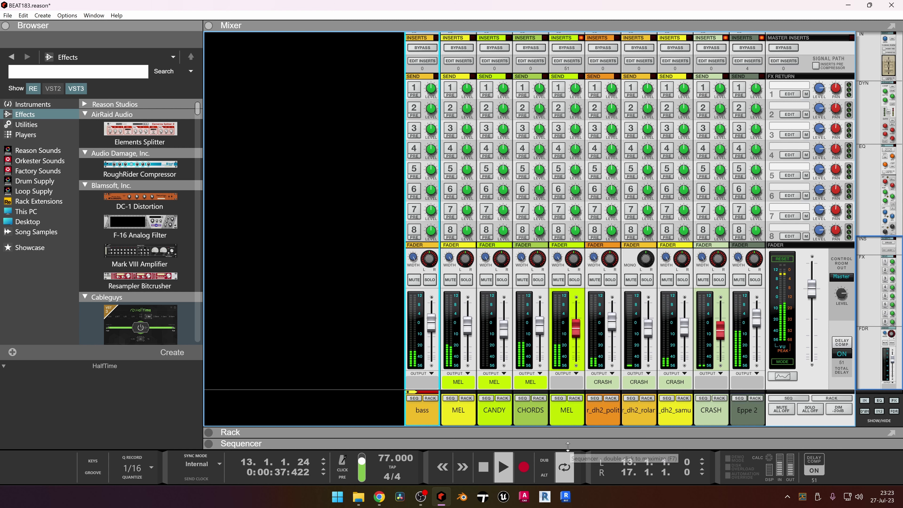
click(720, 331)
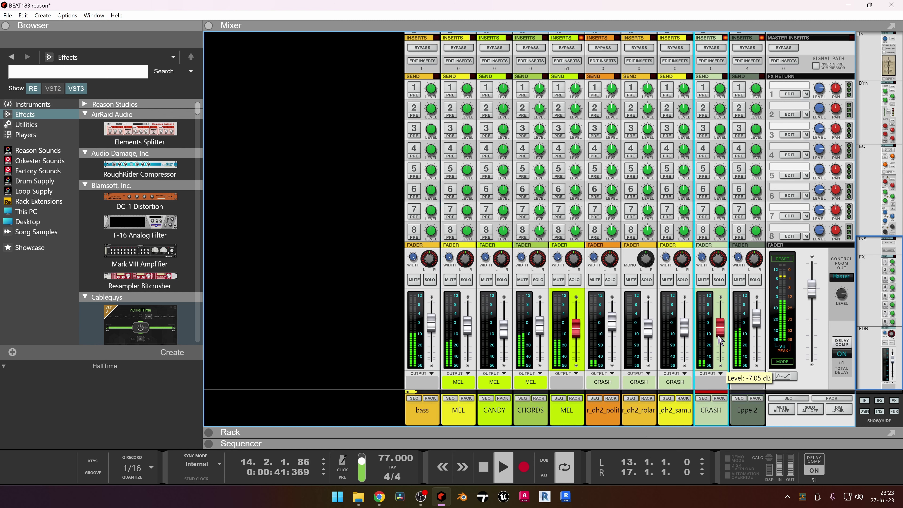
Turn on the master compressor, adjusting its threshold and setting its make-up gain to 1.14 dB
scroll(817, 263, up, 10)
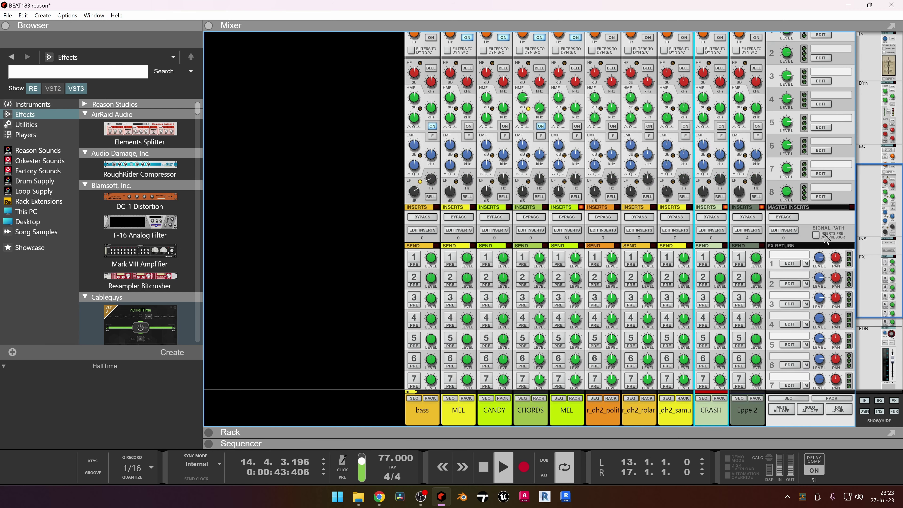
click(786, 163)
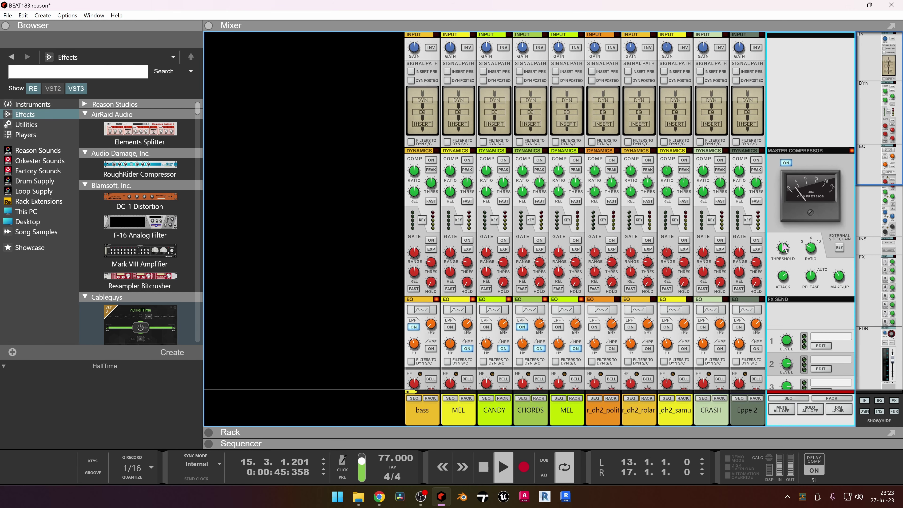
mouse_move(782, 254)
drag(788, 248, 803, 207)
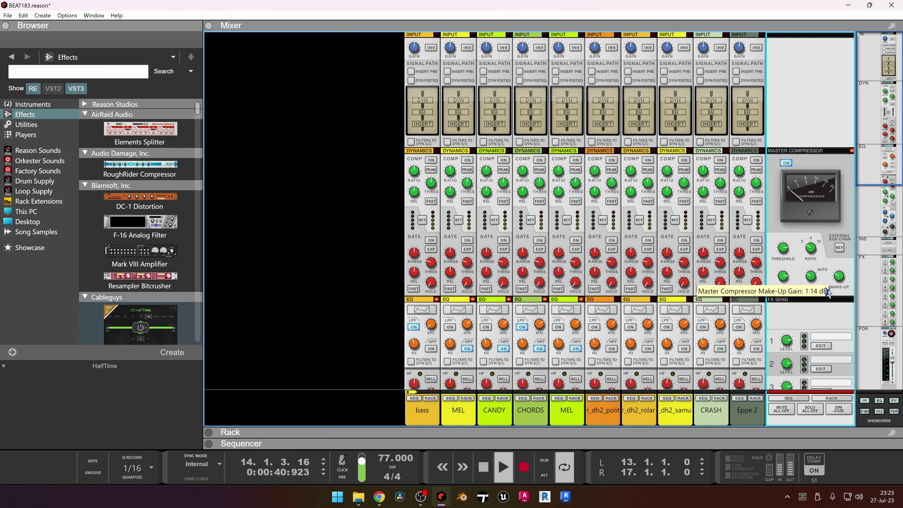
Add a Kratos 2 Maximizer to the Master Section's insert effects in the rack
drag(534, 438, 535, 34)
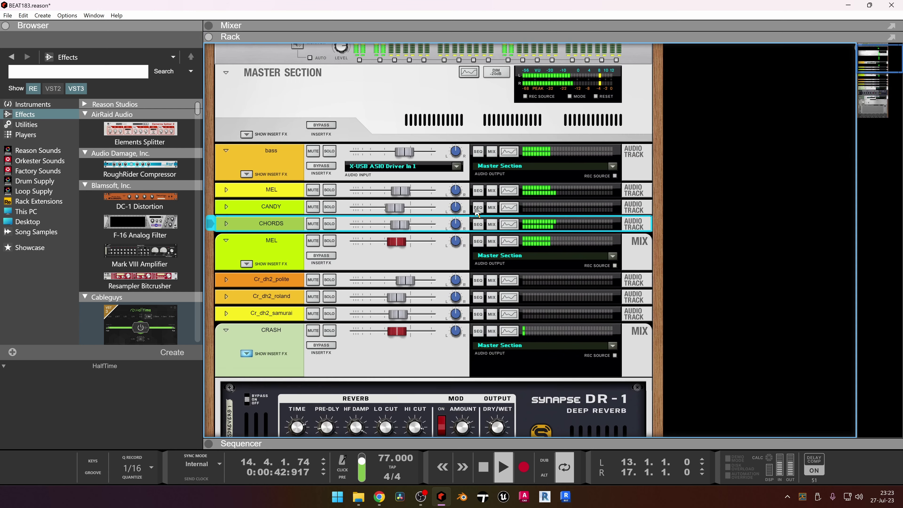
scroll(364, 158, up, 3)
click(247, 168)
right_click(316, 190)
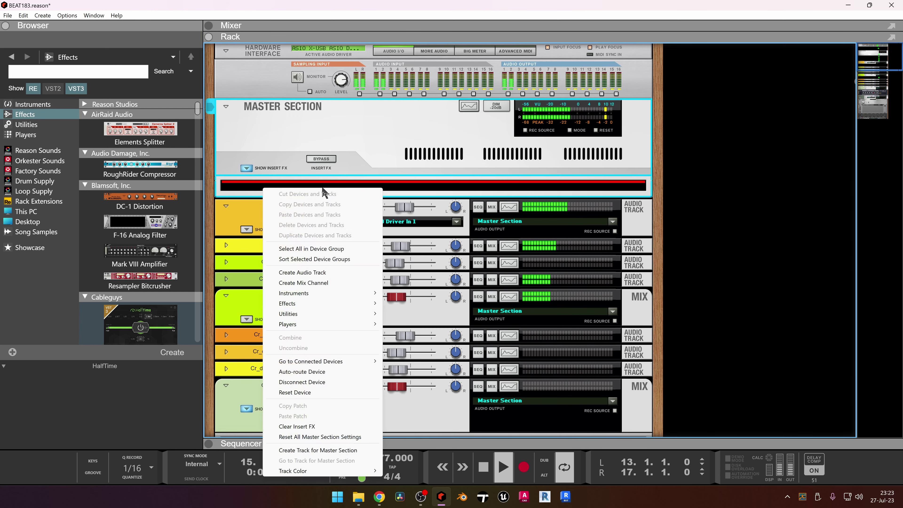
mouse_move(346, 299)
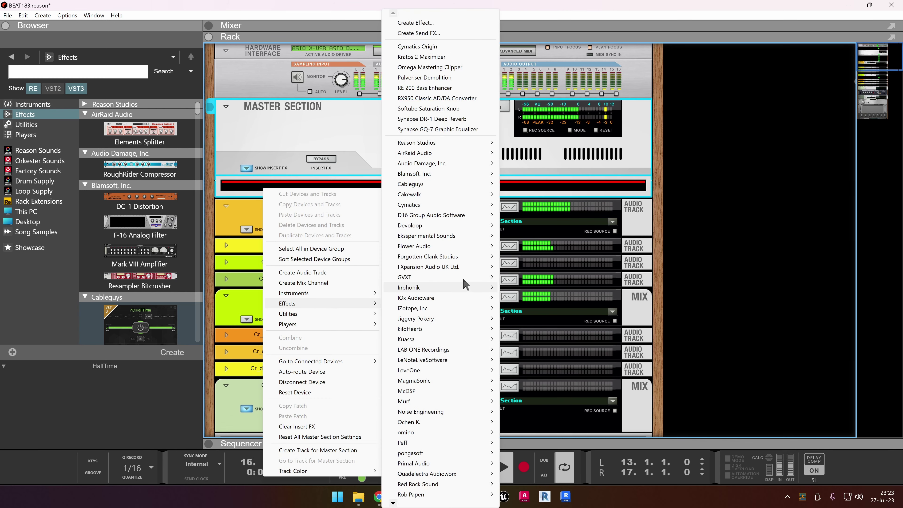
mouse_move(467, 146)
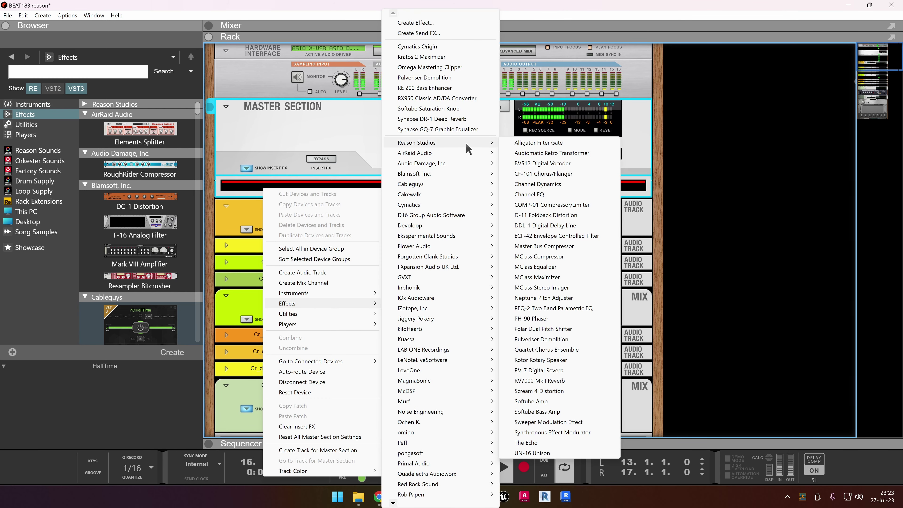
click(458, 57)
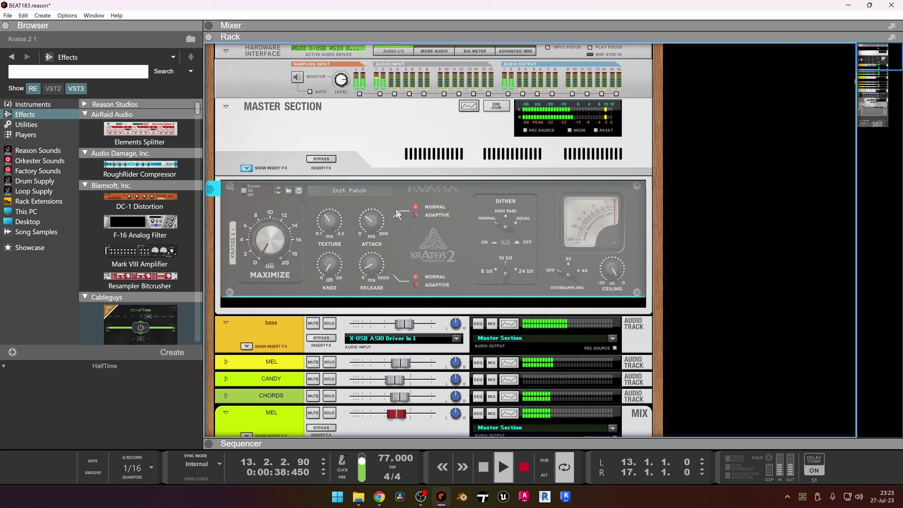
Set the Kratos 2 Maximize amount to 3.0 dB and adjust its ceiling
drag(289, 249, 267, 202)
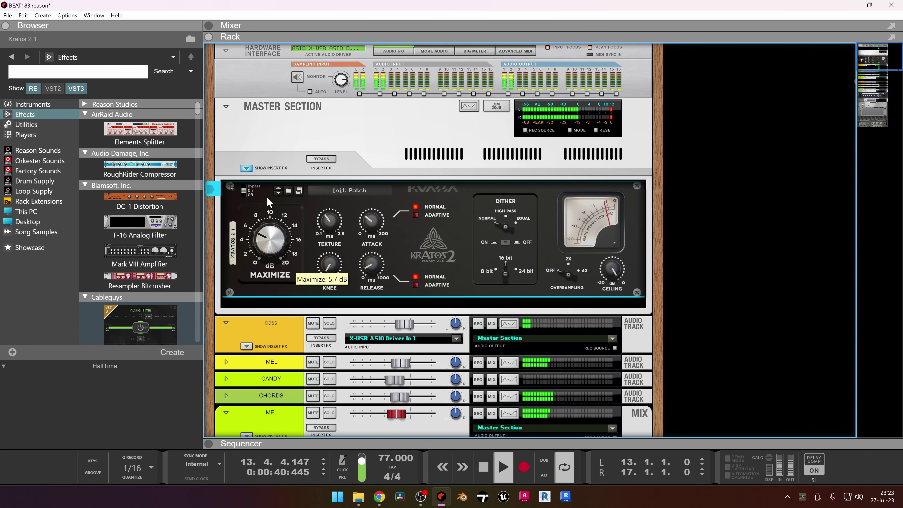
click(568, 275)
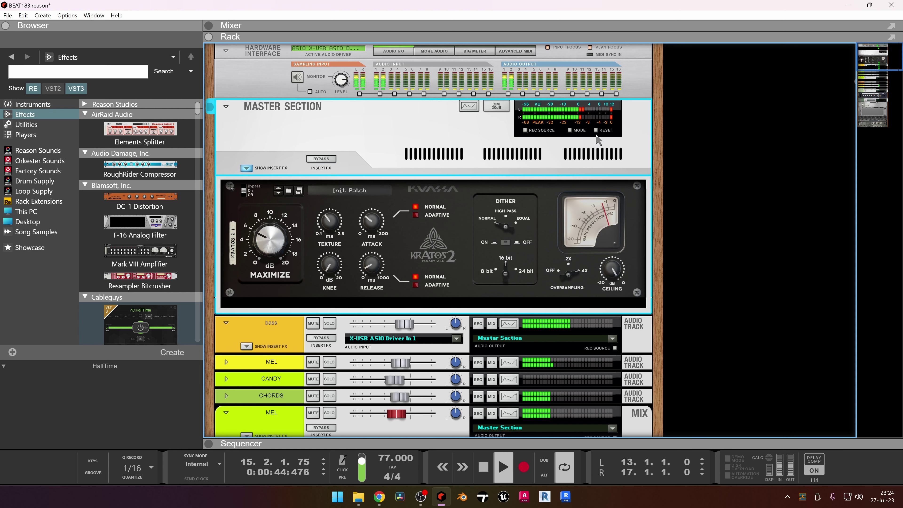
mouse_move(613, 294)
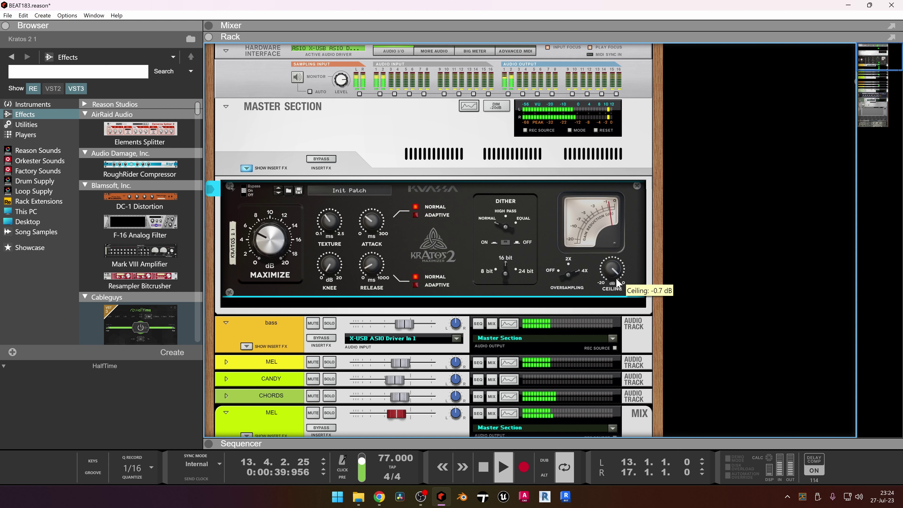
drag(615, 280, 610, 283)
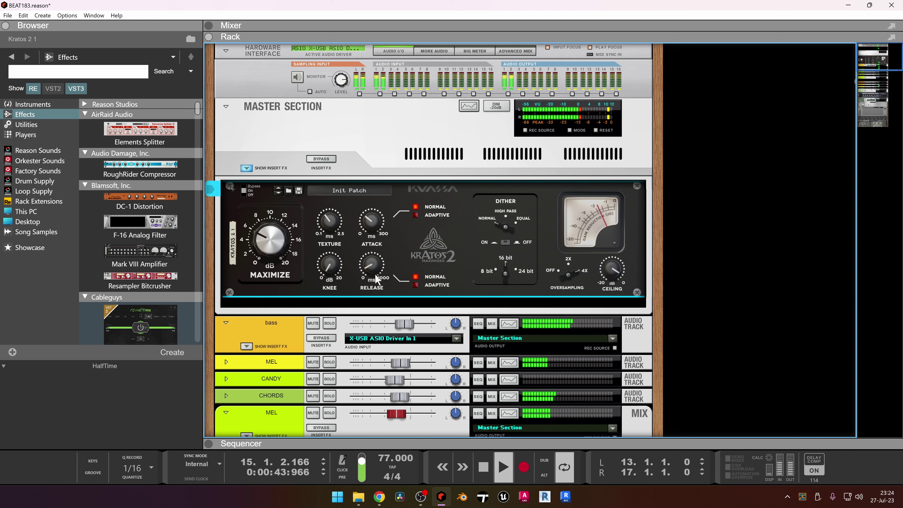
drag(277, 243, 278, 254)
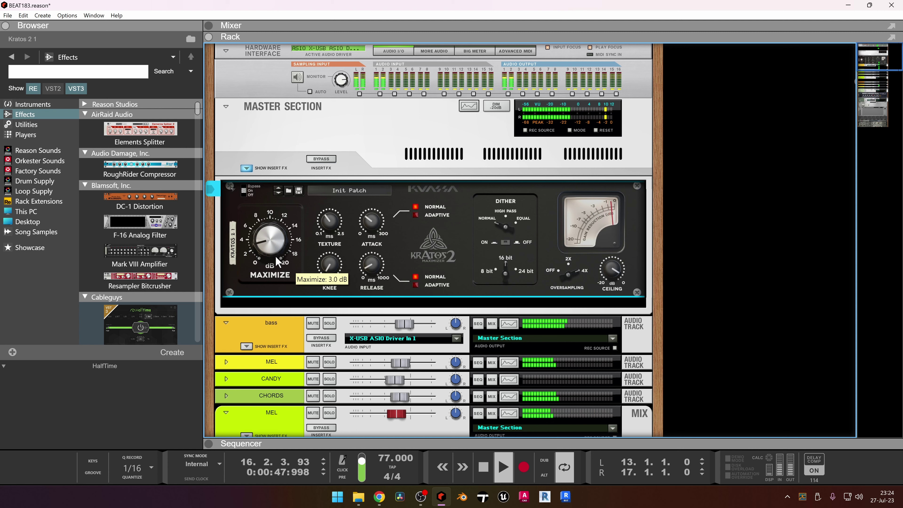
Load the +3dB Transparent Low patch in Kratos 2 and lower its ceiling to about -2.0 dB
click(339, 191)
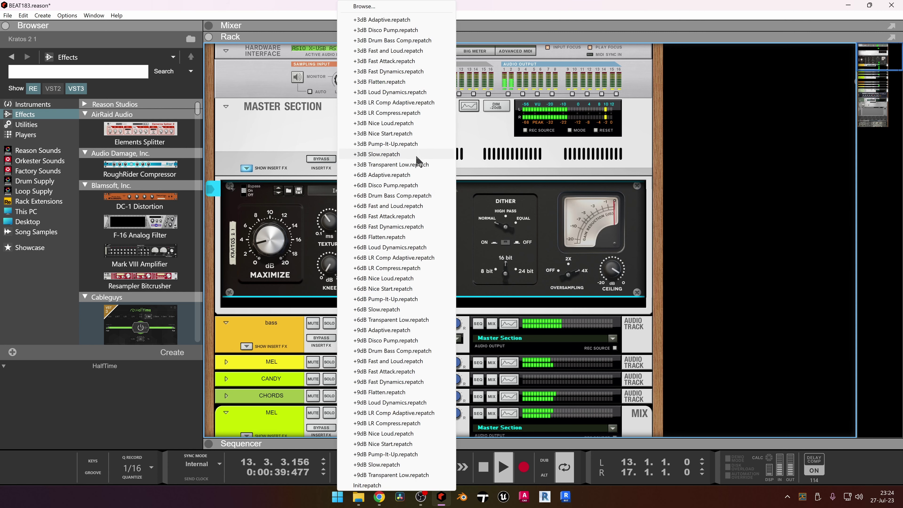
click(416, 165)
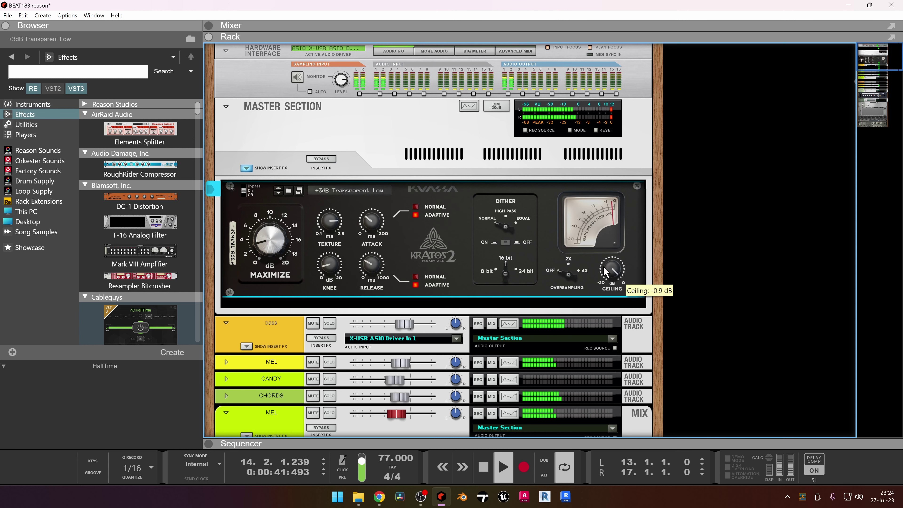
click(587, 271)
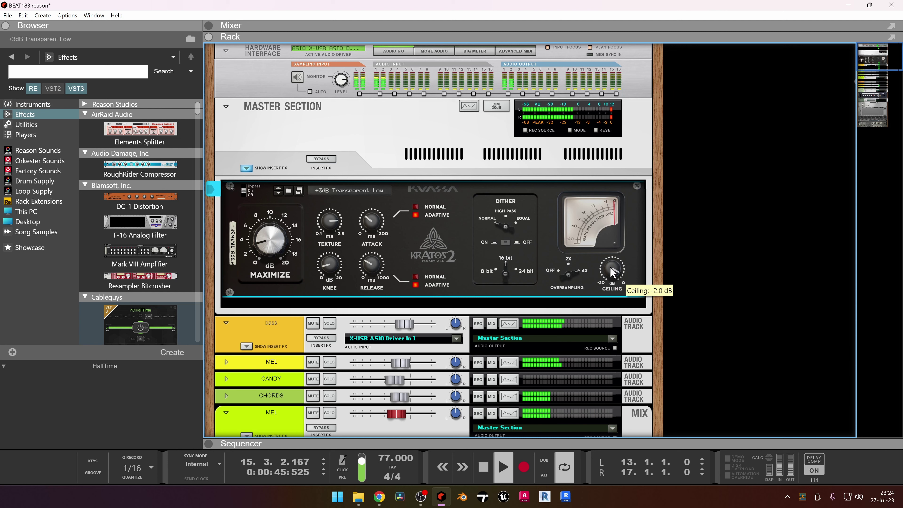
Search the effects for CLIP and add the Omega Mastering Clipper after Kratos 2 in the master inserts
right_click(391, 275)
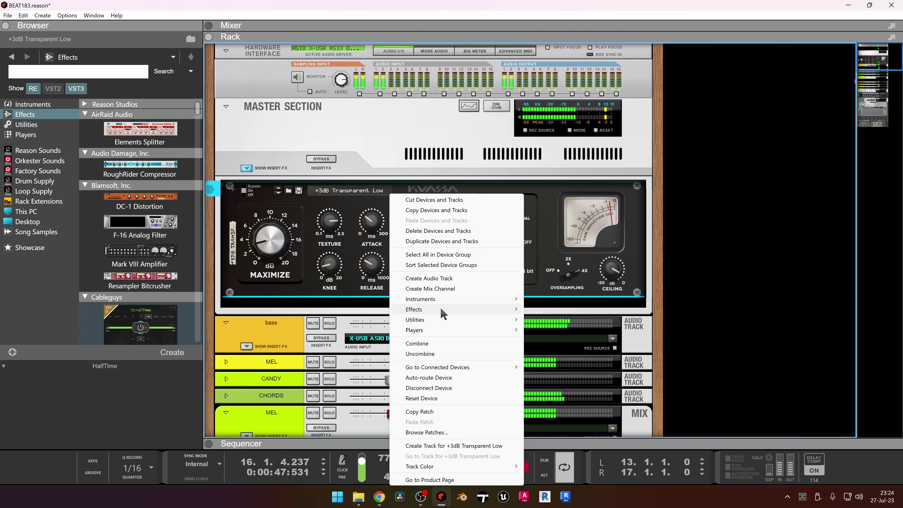
click(107, 57)
click(104, 76)
text(C)
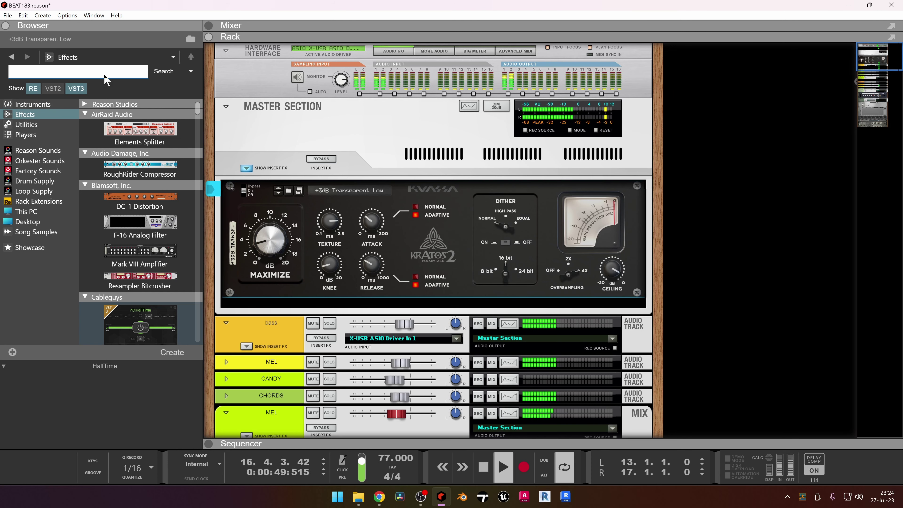
text(LI)
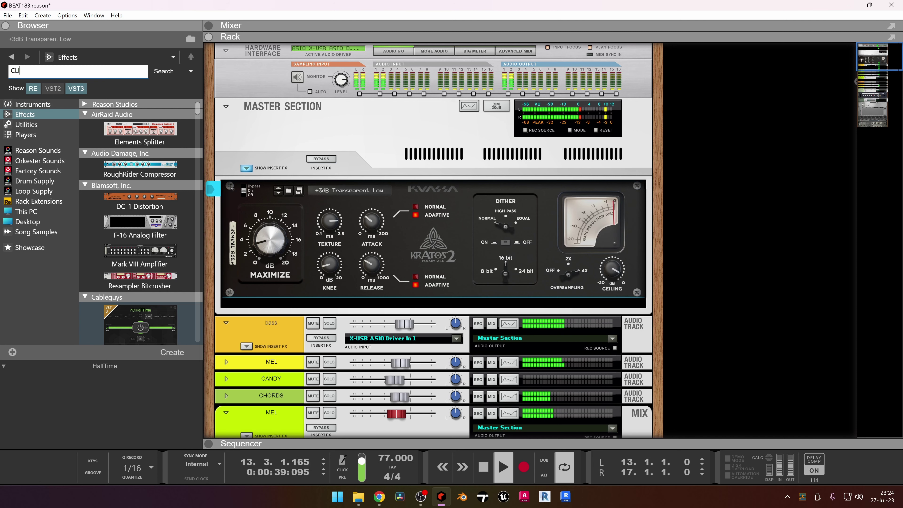
text(P)
key(Return)
drag(144, 188, 427, 291)
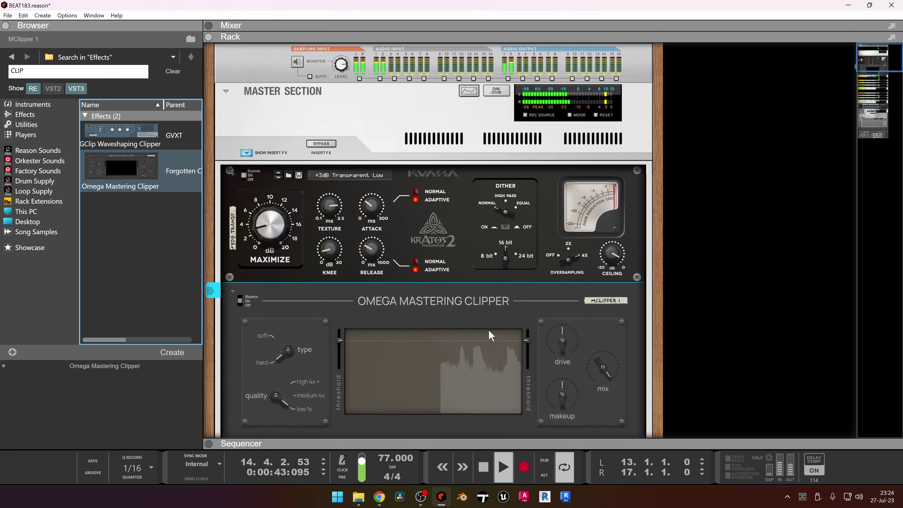
Lower the Omega Mastering Clipper's threshold and set it to soft clipping with high 4x+ quality
drag(526, 341, 526, 351)
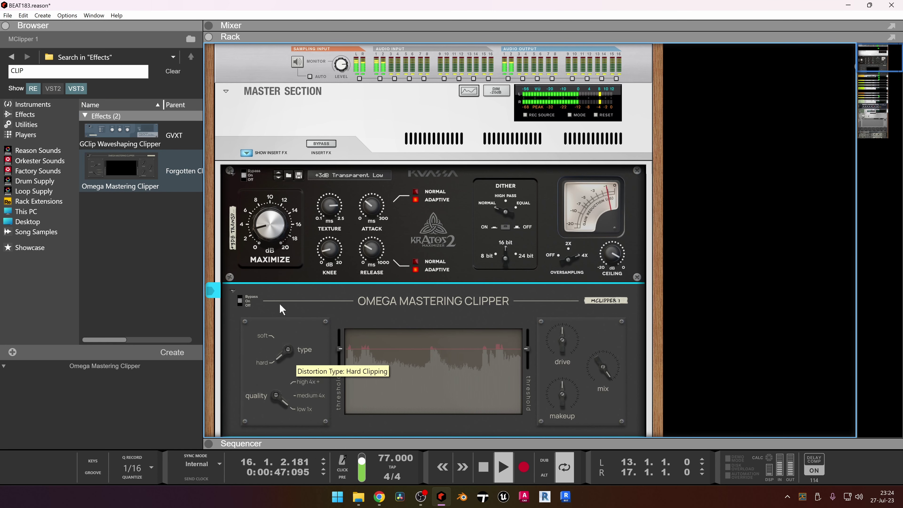
click(288, 349)
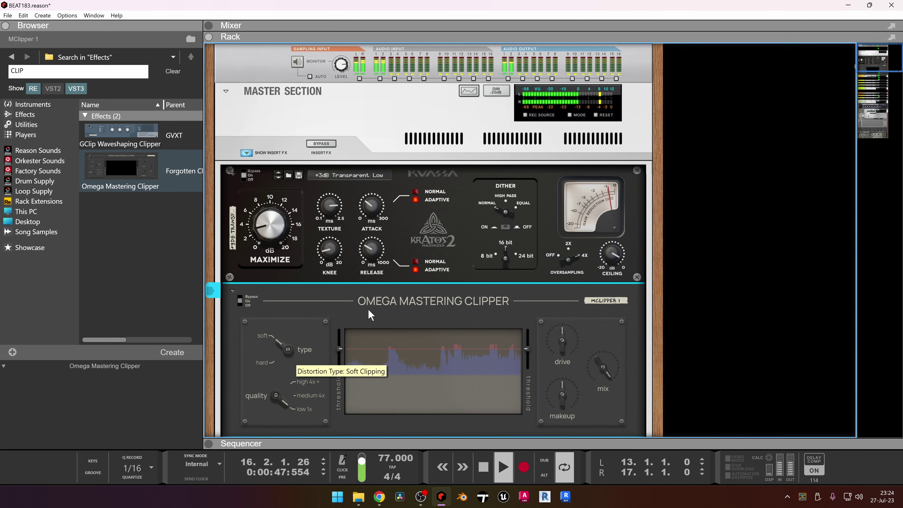
click(280, 399)
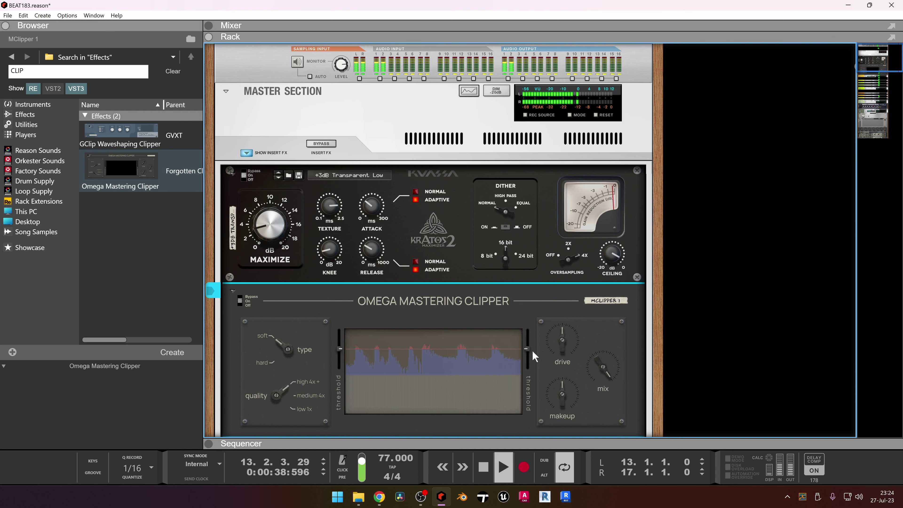
Set the clipper's drive to -0.62 dB and move the clipper ahead of Kratos 2 in the master inserts
drag(562, 350, 562, 352)
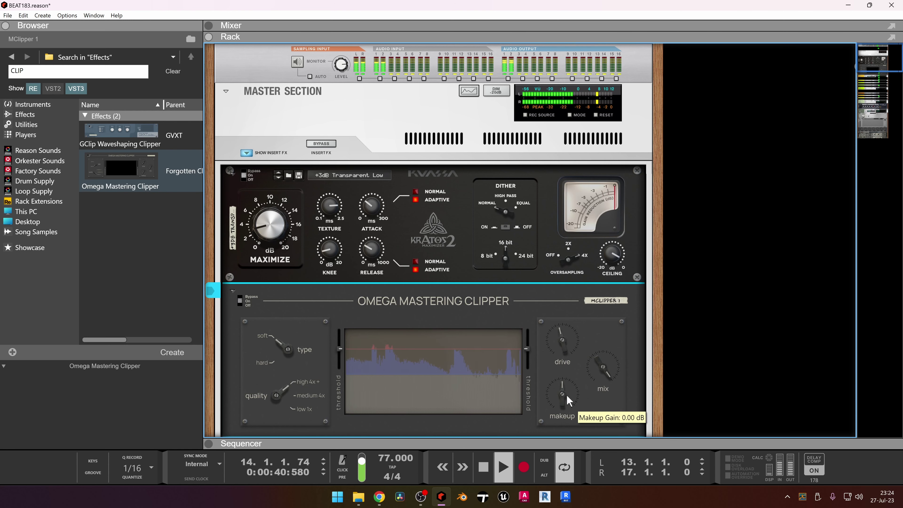
mouse_move(567, 396)
mouse_down()
mouse_move(571, 378)
mouse_move(570, 397)
mouse_up()
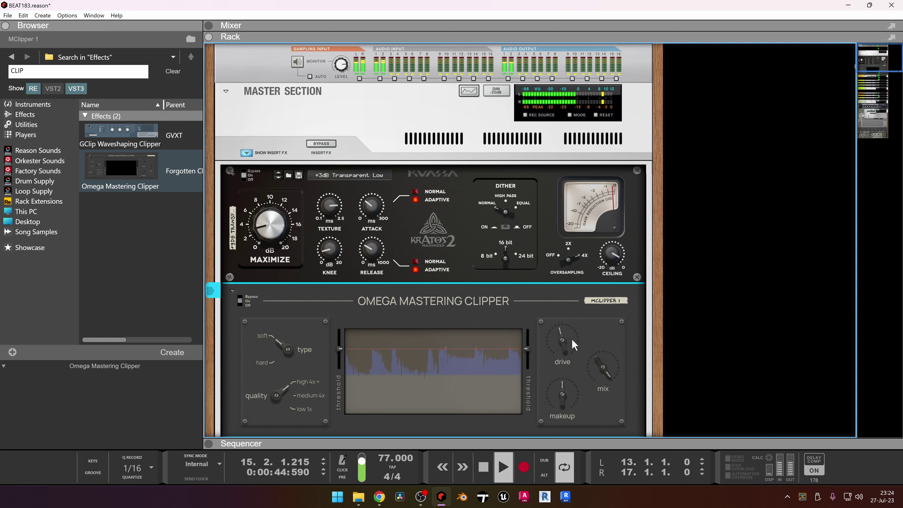
drag(573, 344, 564, 336)
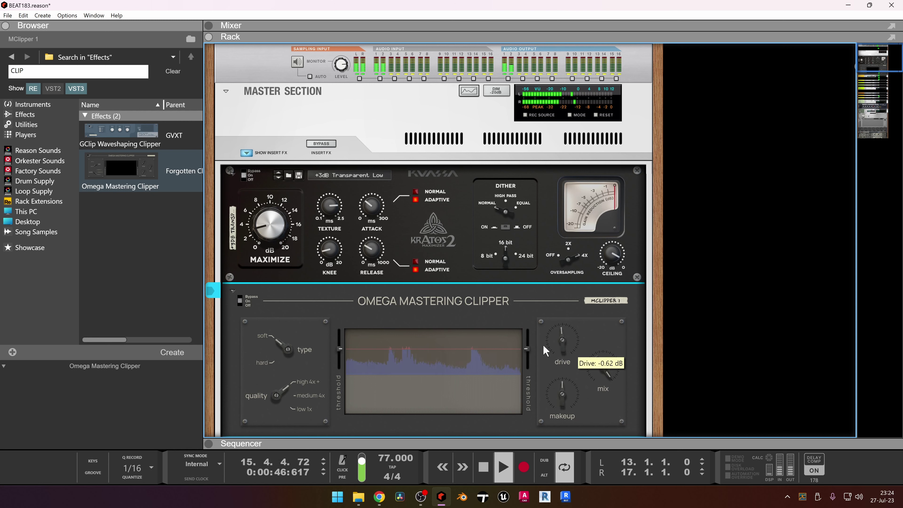
drag(317, 291, 336, 199)
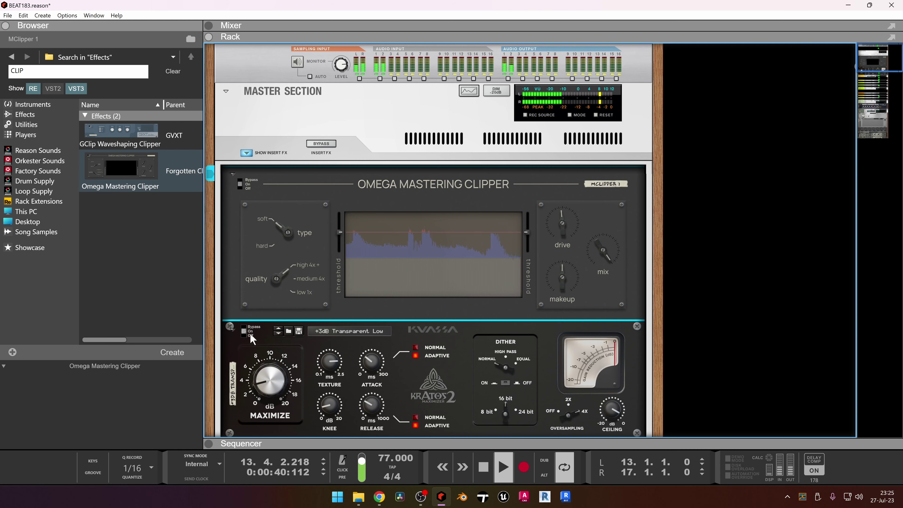
drag(251, 337, 256, 185)
key(ctrl+z)
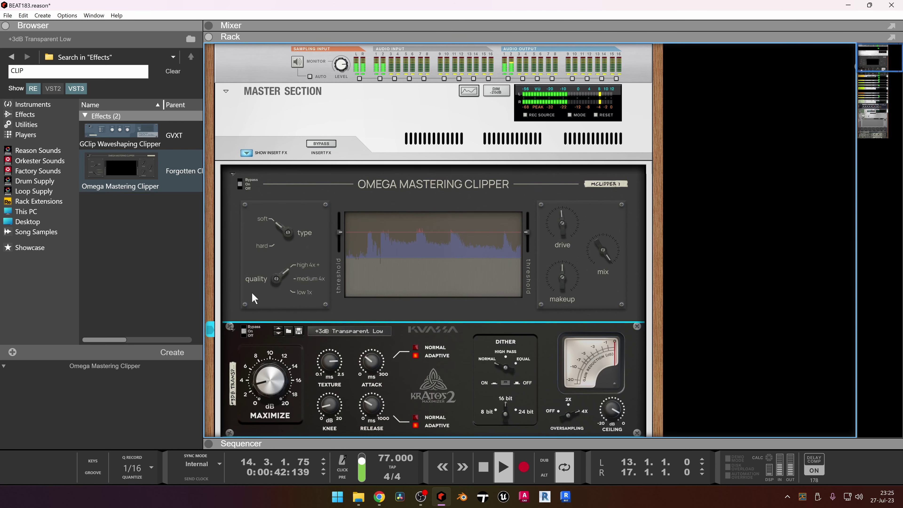
click(270, 297)
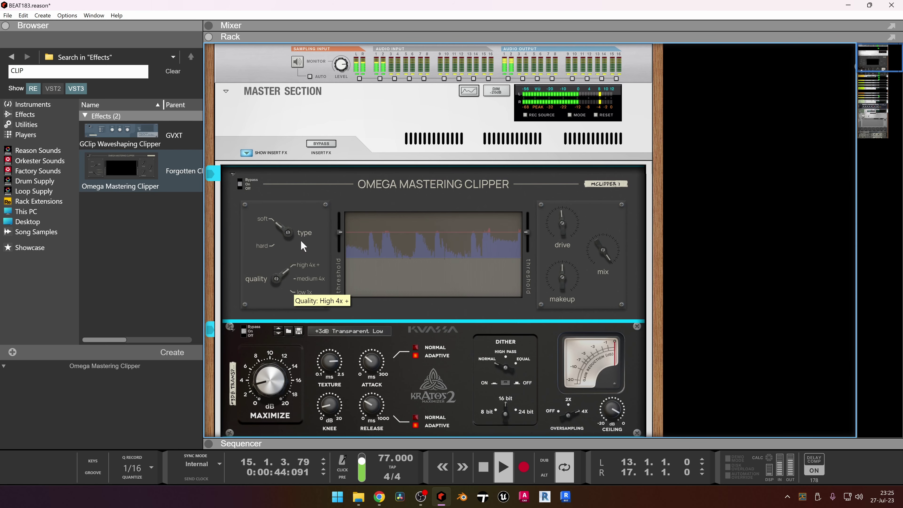
mouse_move(320, 207)
mouse_down()
mouse_move(337, 176)
mouse_move(263, 177)
mouse_up()
click(250, 322)
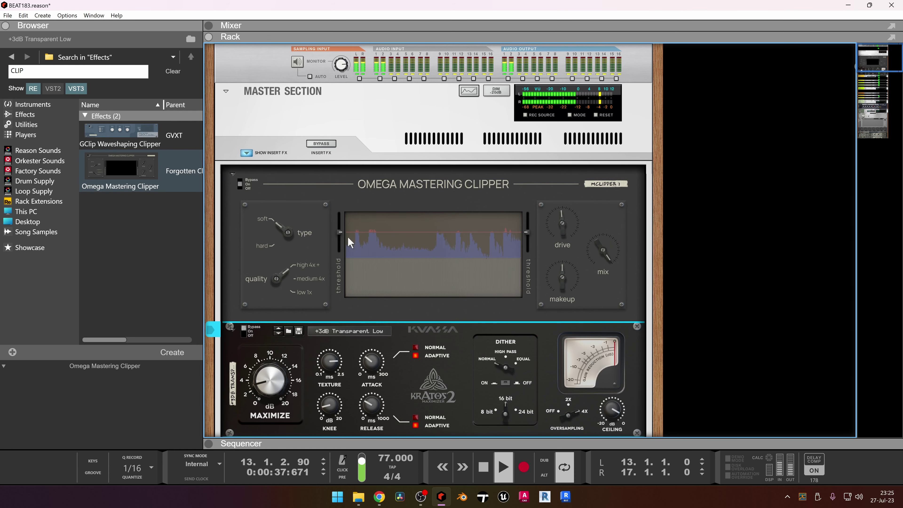
Raise the Omega Mastering Clipper's threshold slightly and switch its type to hard clipping, resetting the master peak meter
drag(346, 237, 347, 227)
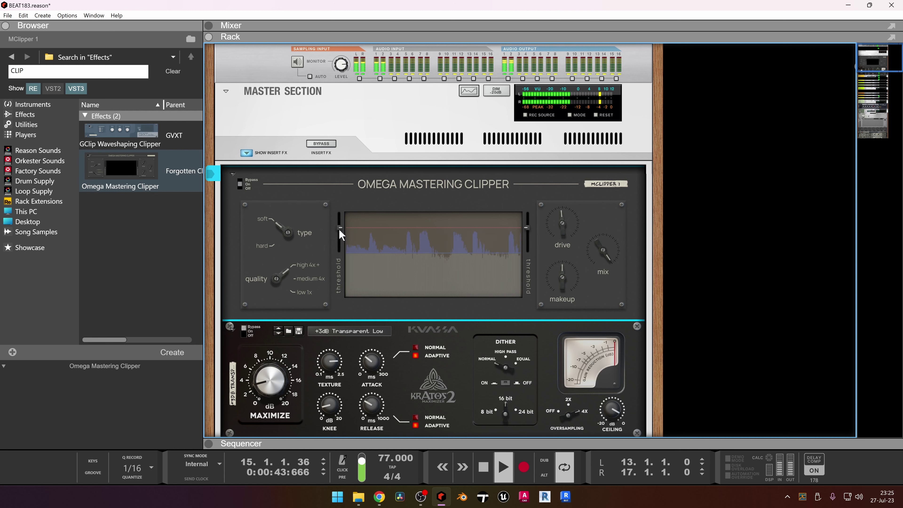
drag(565, 228, 529, 228)
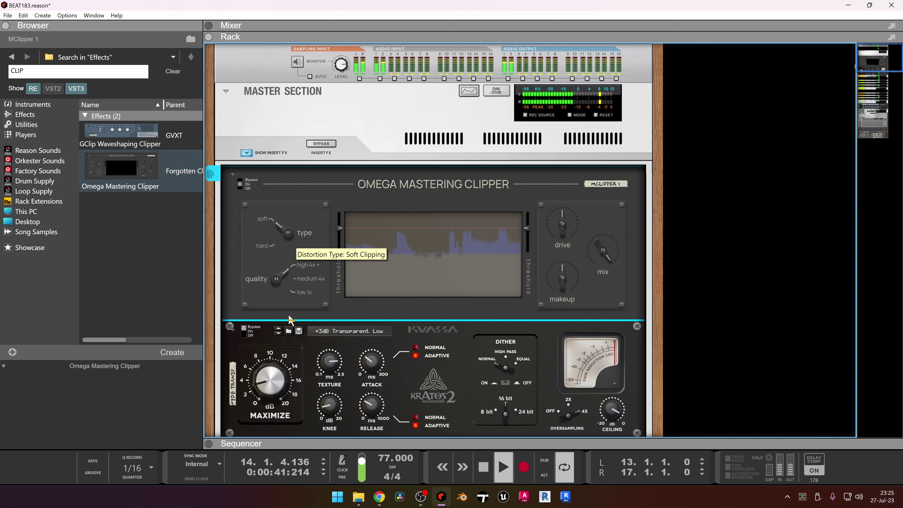
click(289, 234)
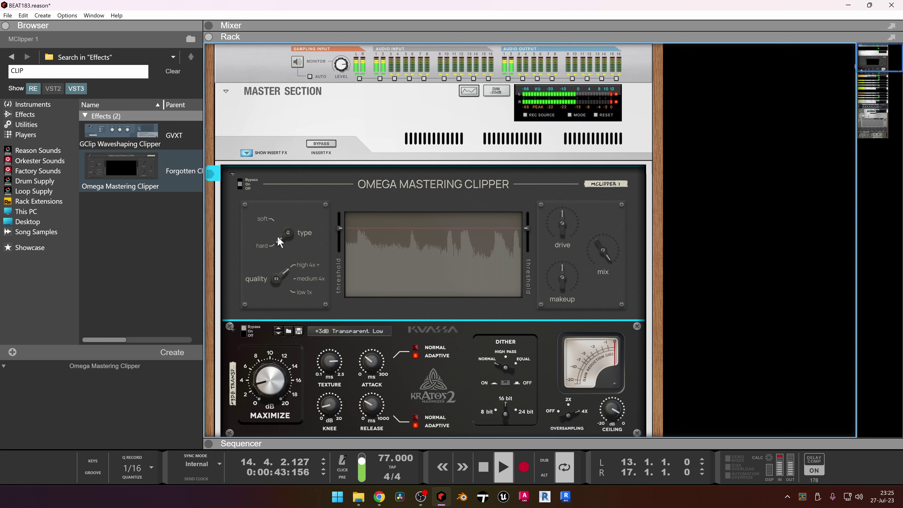
click(596, 116)
click(595, 115)
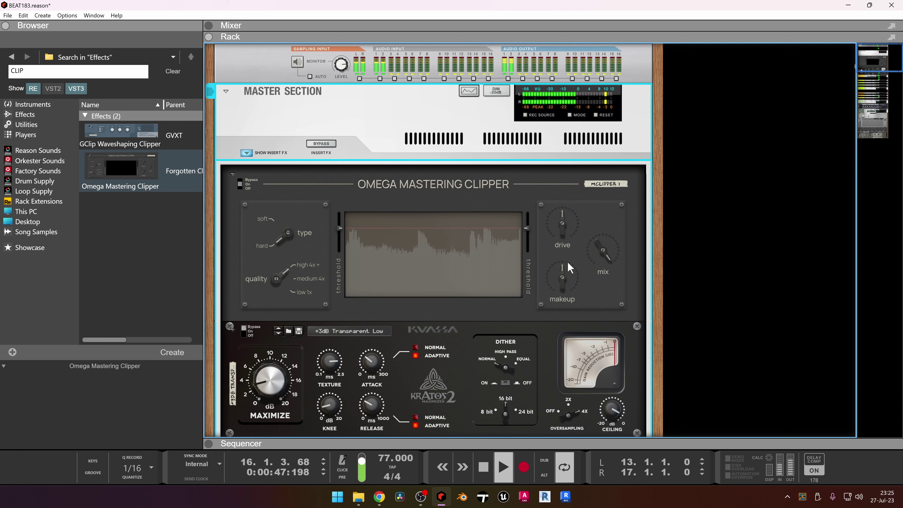
Return the clipper's drive to its centre position and lower its threshold slightly
click(560, 220)
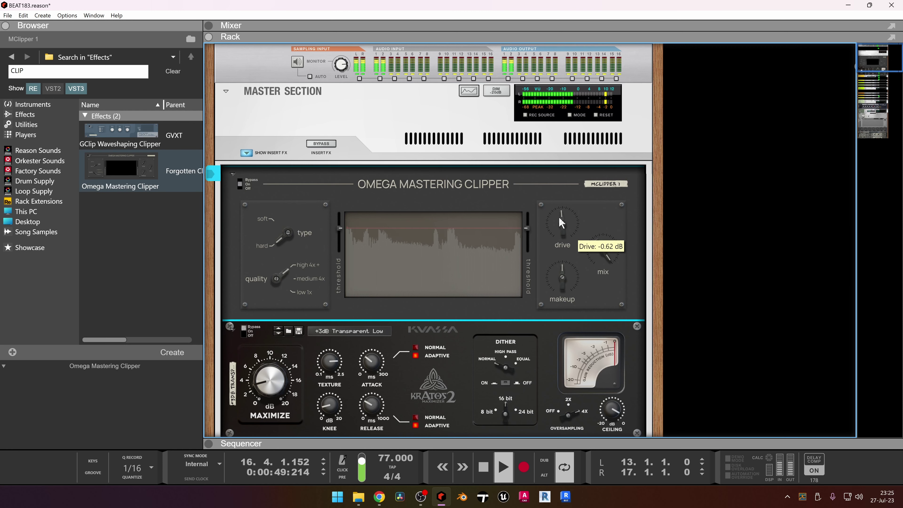
drag(565, 265, 563, 269)
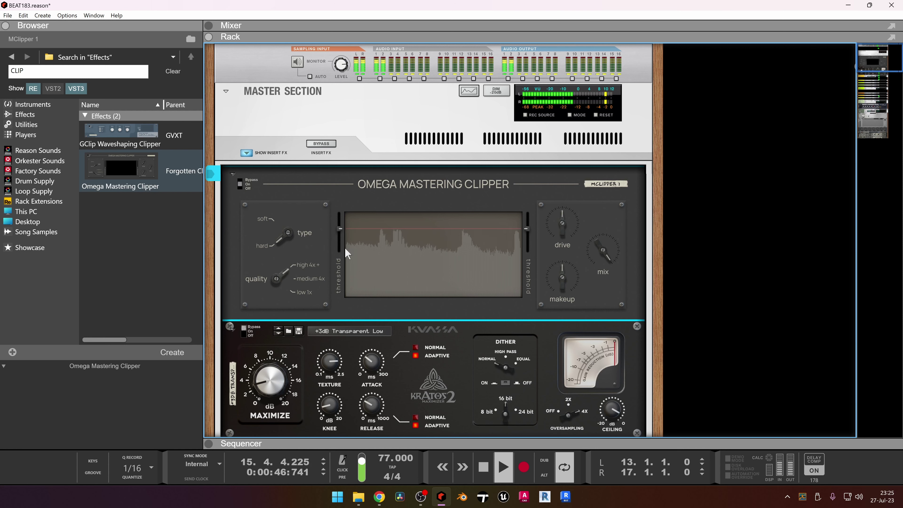
drag(337, 229, 337, 232)
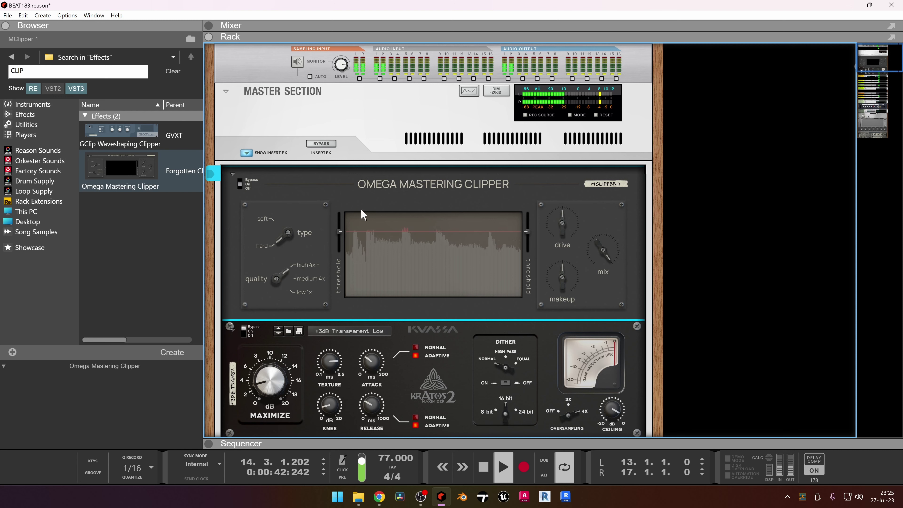
Raise the Maximize amount in Kratos 2 to 5.6 dB with the song playing
key(space)
scroll(327, 308, down, 3)
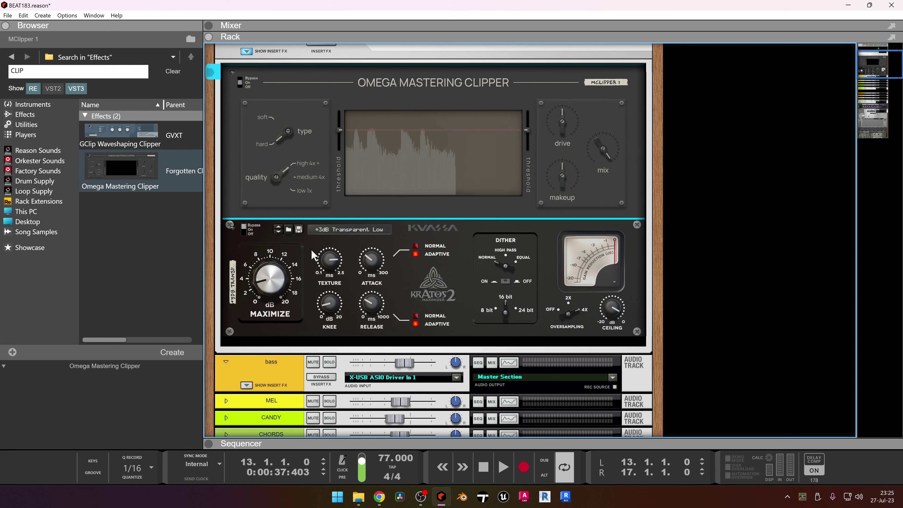
click(250, 231)
key(space)
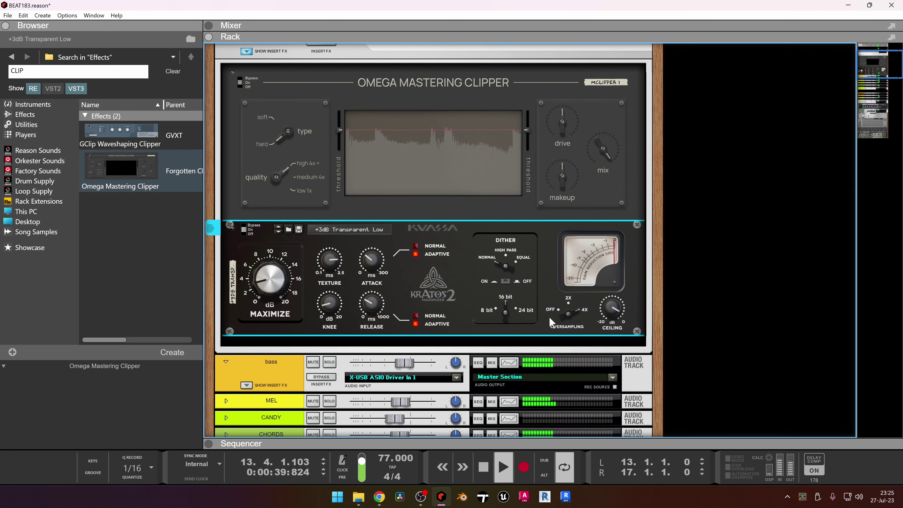
drag(282, 273, 265, 278)
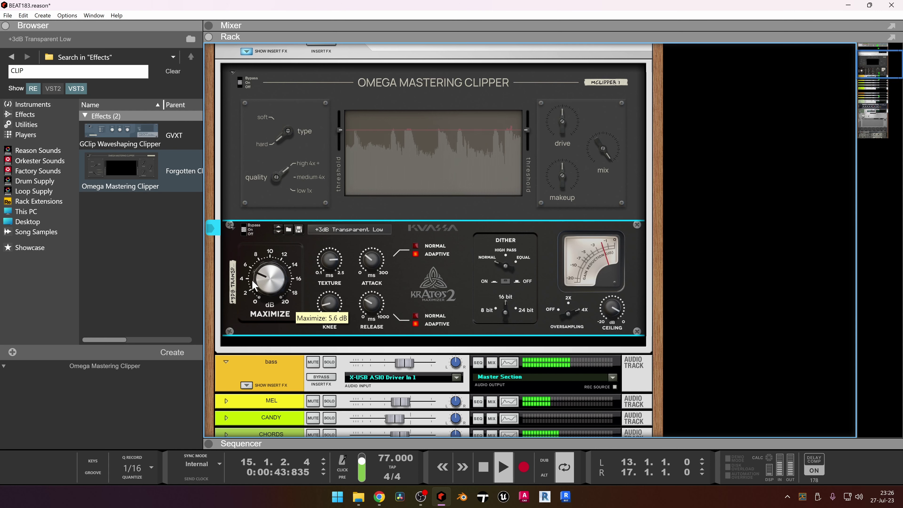
Audition the +6dB Fast Attack, Drum Bass Comp, Flatten and Nice Start patches in Kratos 2
click(341, 233)
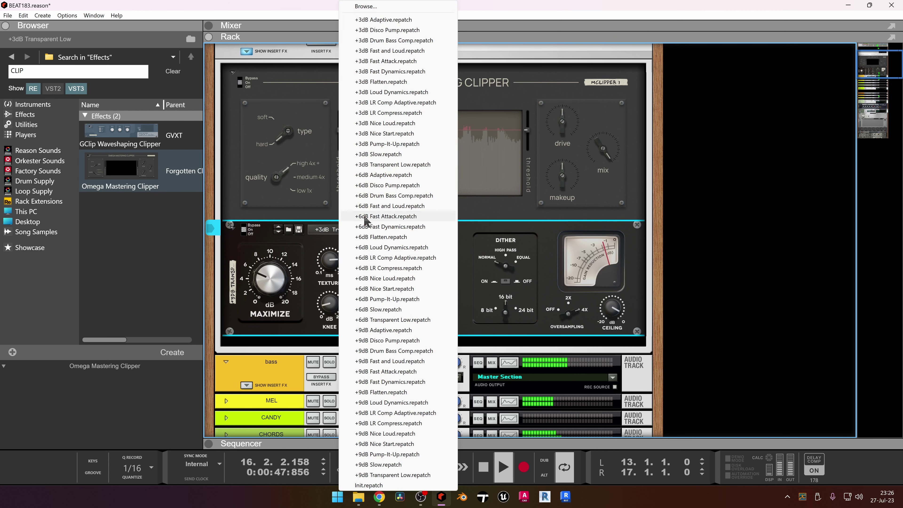
click(386, 216)
click(354, 231)
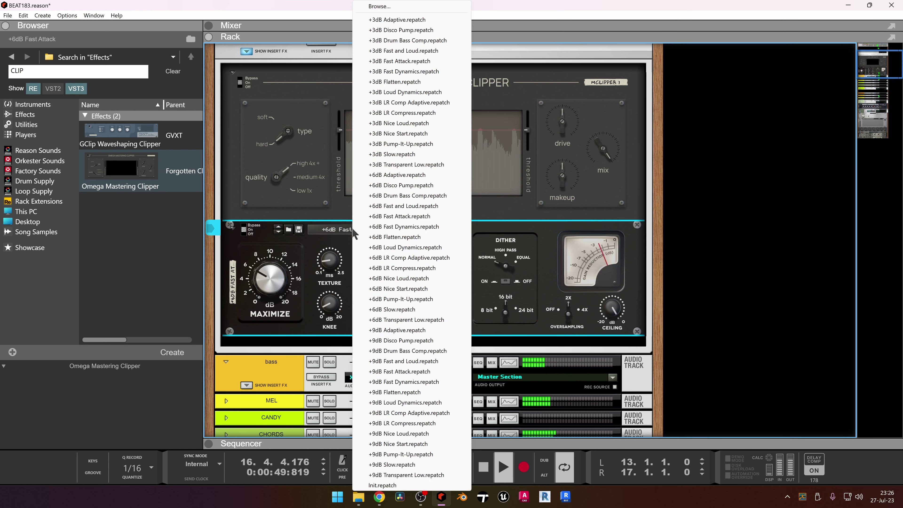
click(388, 196)
click(349, 230)
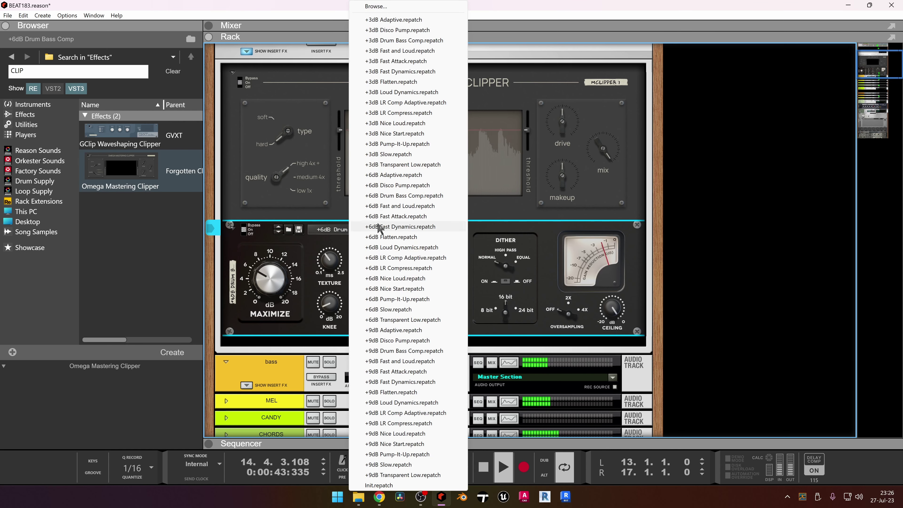
click(385, 238)
click(351, 231)
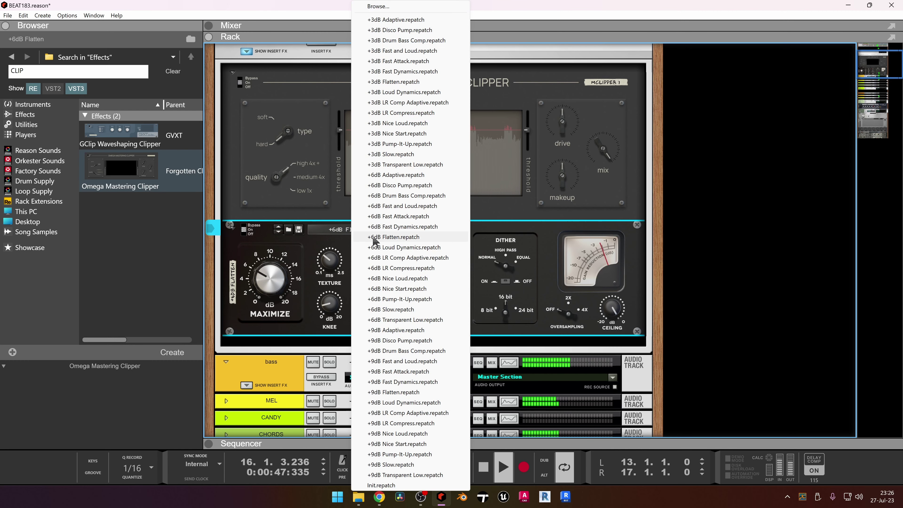
click(375, 289)
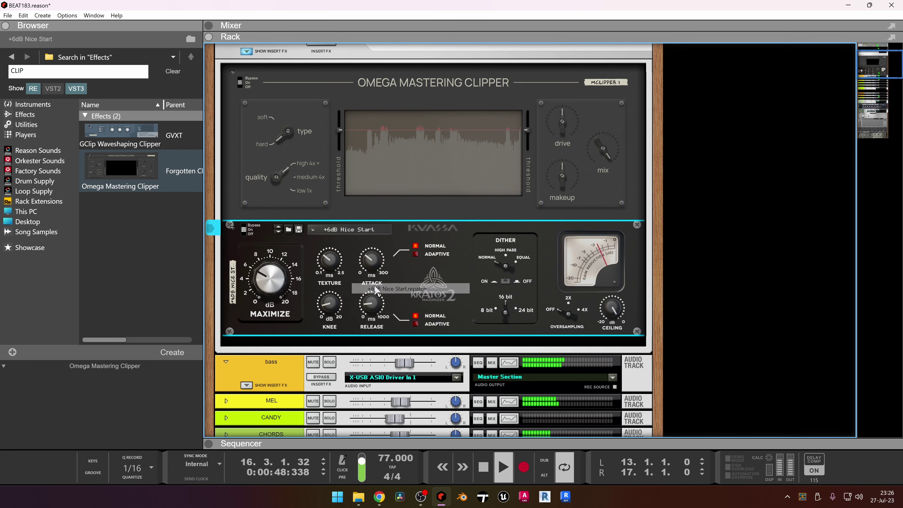
Audition the +6dB Loud Dynamics and +6dB Nice Loud patches in Kratos 2
click(352, 230)
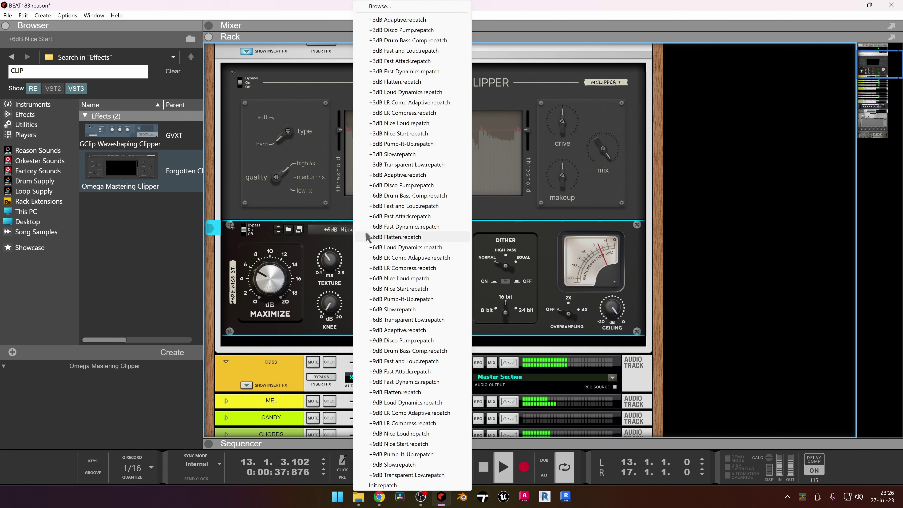
click(382, 249)
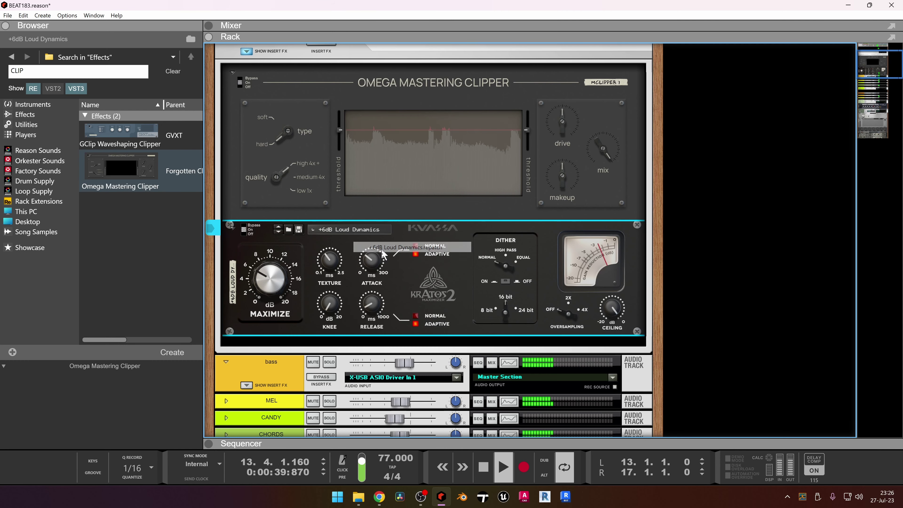
click(340, 232)
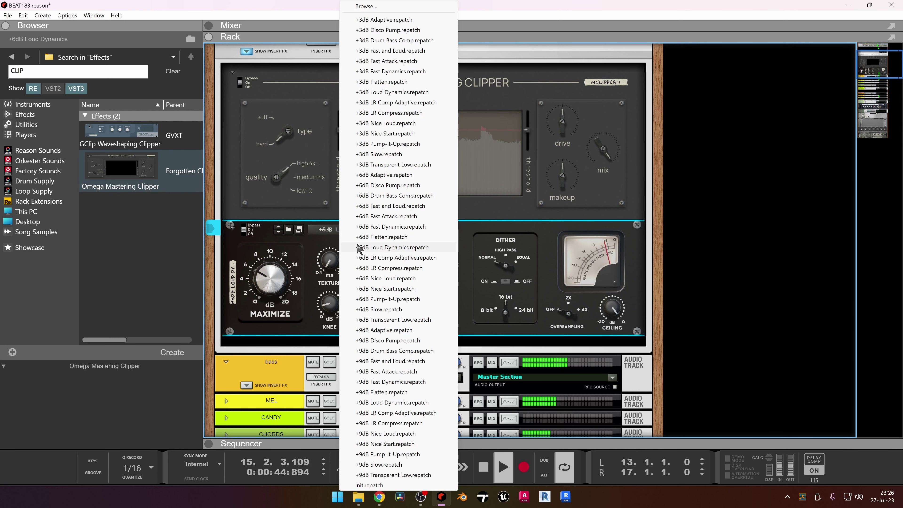
click(353, 278)
Load the +6dB Transparent Low patch in Kratos 2 and stop playback
click(346, 229)
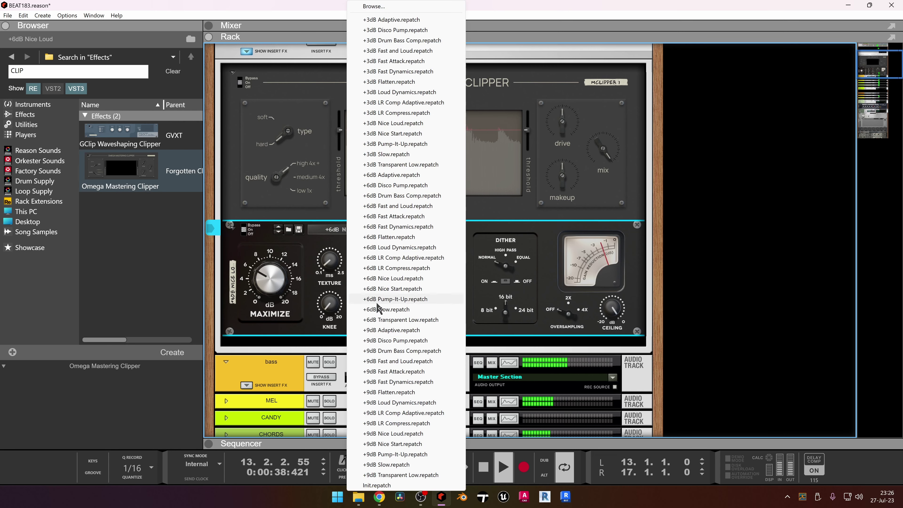
click(381, 320)
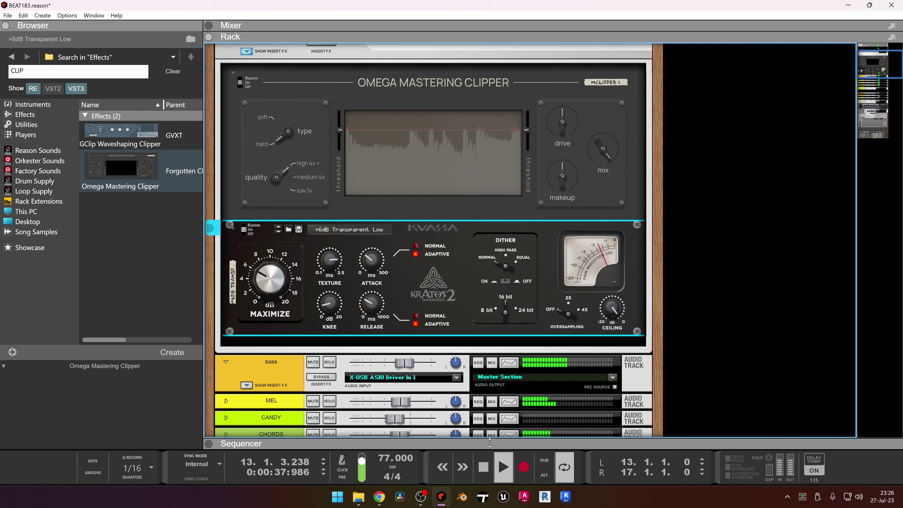
key(space)
In the sequencer, turn looping off and clear the solos on all tracks
key(F6)
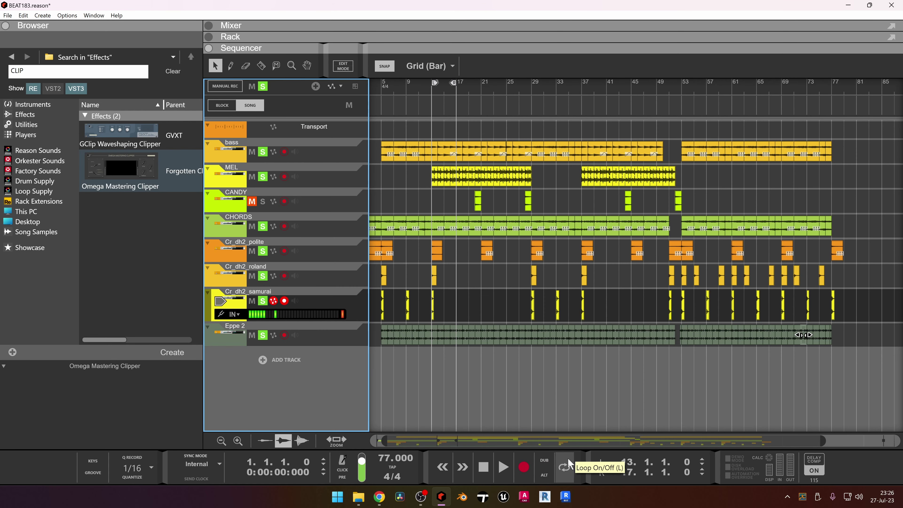
scroll(544, 407, down, 3)
click(266, 351)
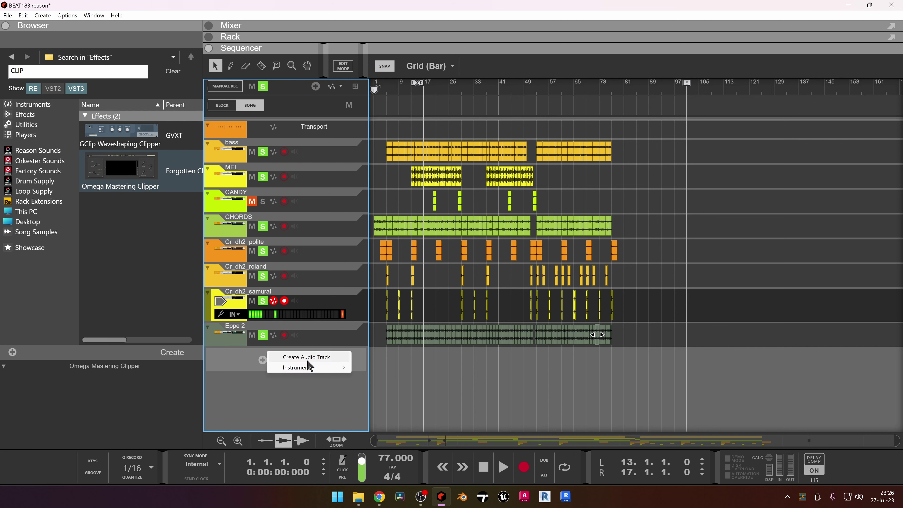
mouse_move(300, 367)
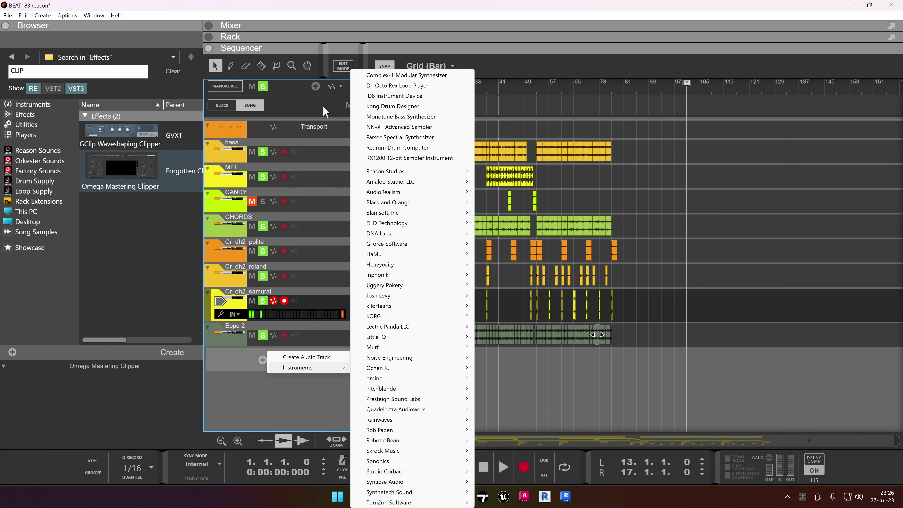
click(261, 89)
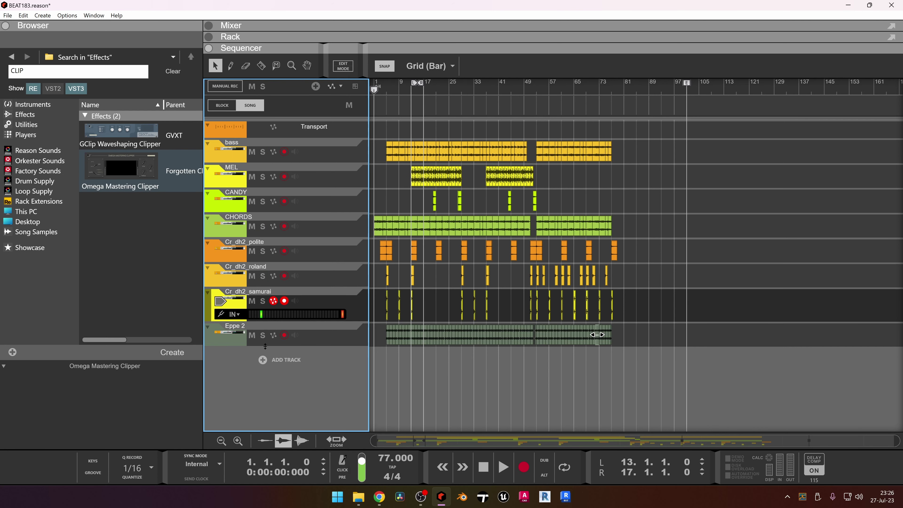
Add a new audio track below the Eppe 2 track
click(264, 354)
click(296, 359)
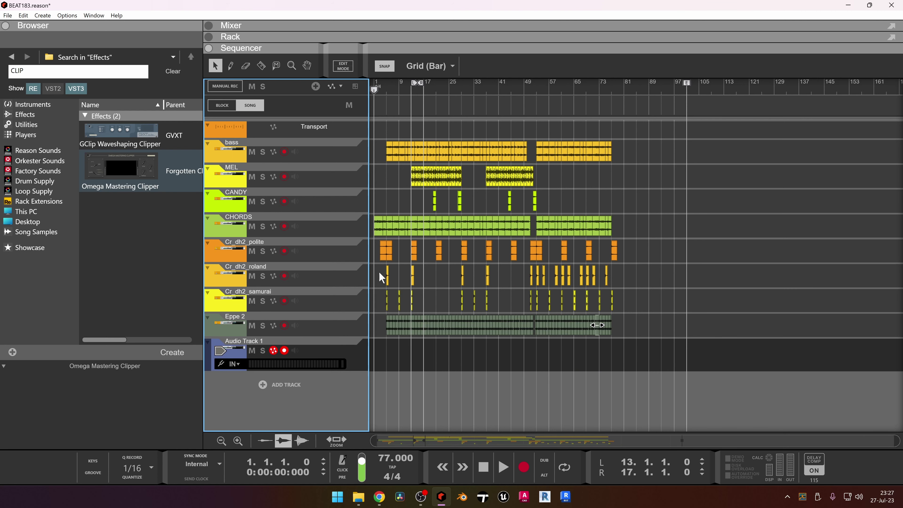
click(263, 326)
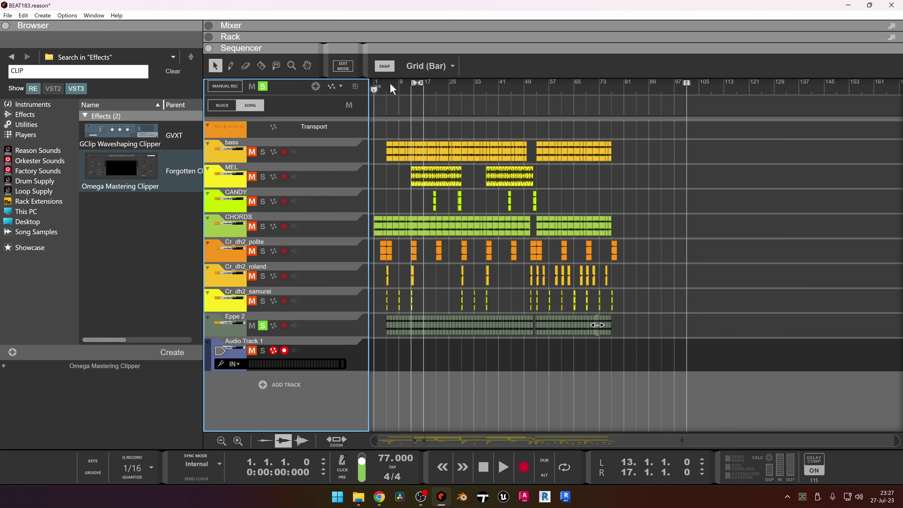
click(390, 90)
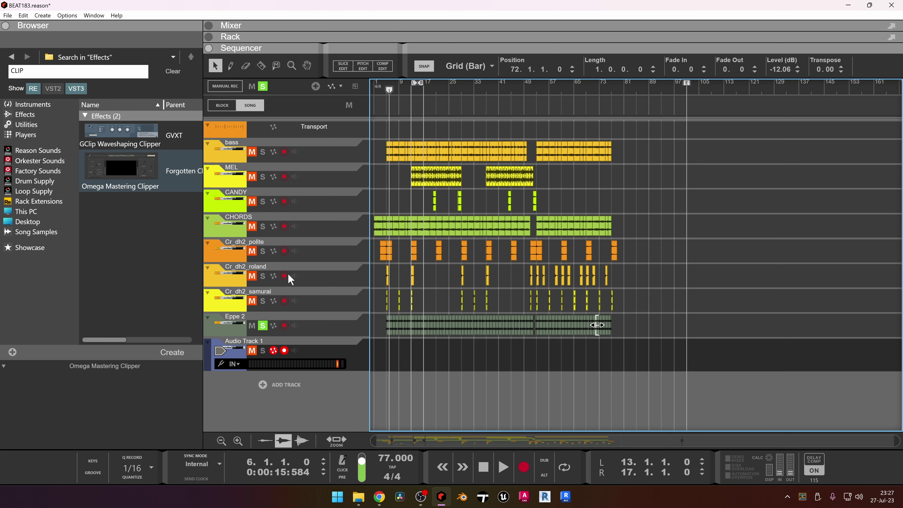
click(368, 90)
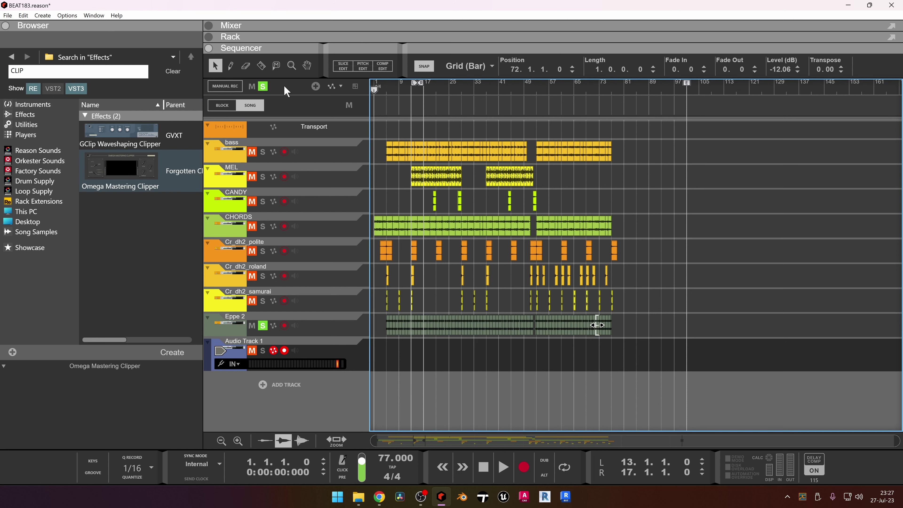
click(263, 86)
Play the full song briefly from the start, then from bar 11, with no tracks soloed
key(space)
key(space)
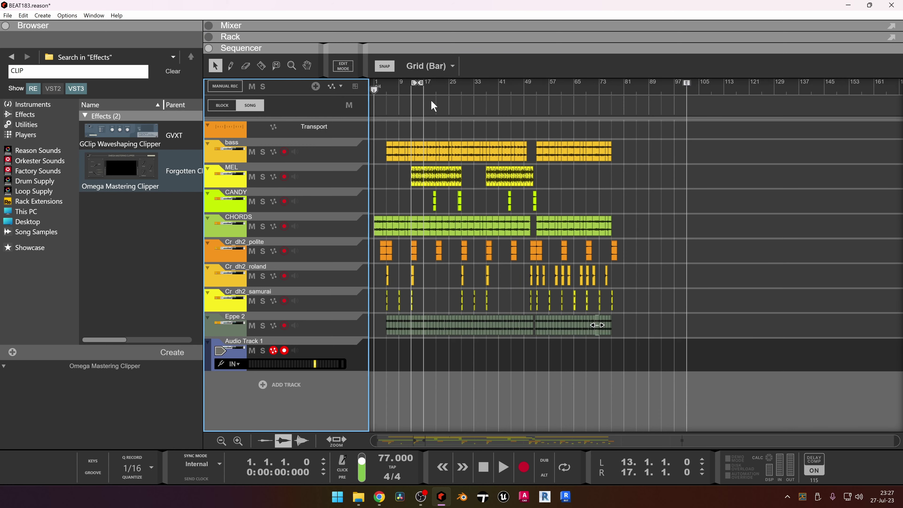
scroll(436, 97, up, 5)
click(412, 91)
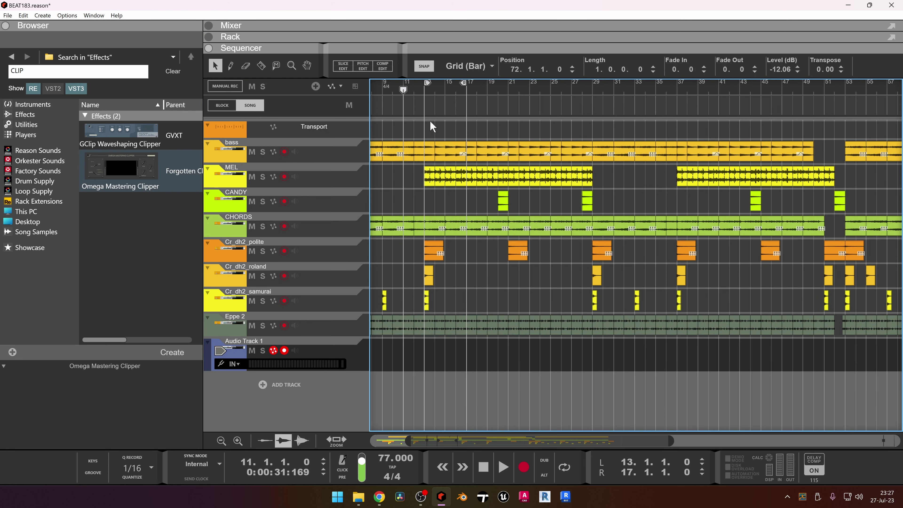
key(space)
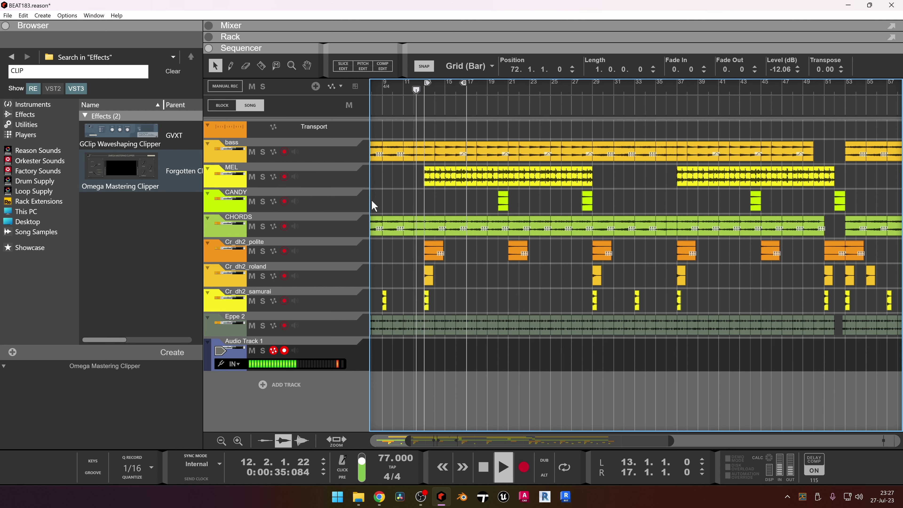
scroll(371, 200, down, 4)
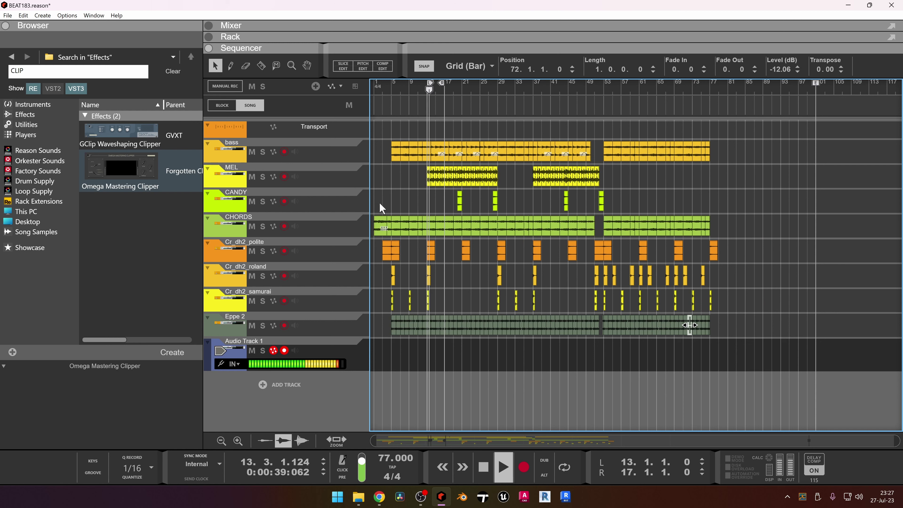
Play the song from bar 3, set the CHORDS track's level to -8.05 dB in the rack, and return to the sequencer
click(384, 82)
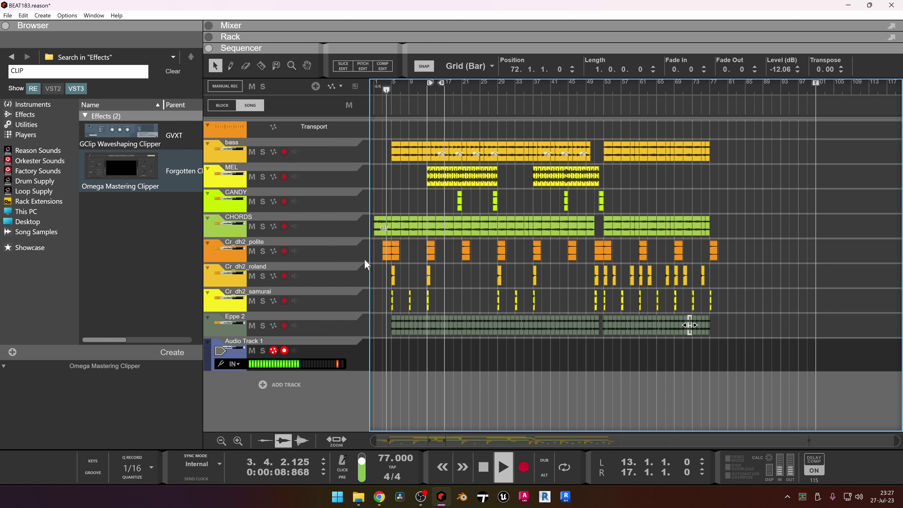
scroll(407, 252, up, 2)
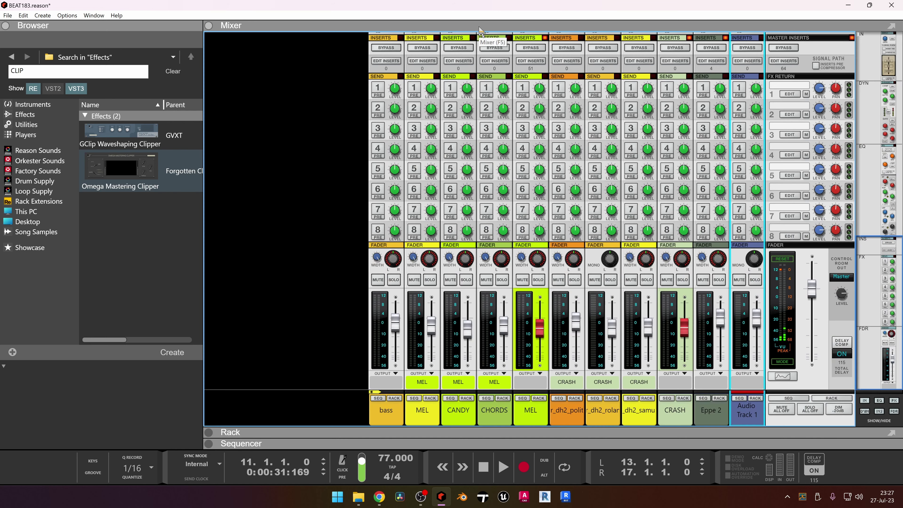
click(478, 25)
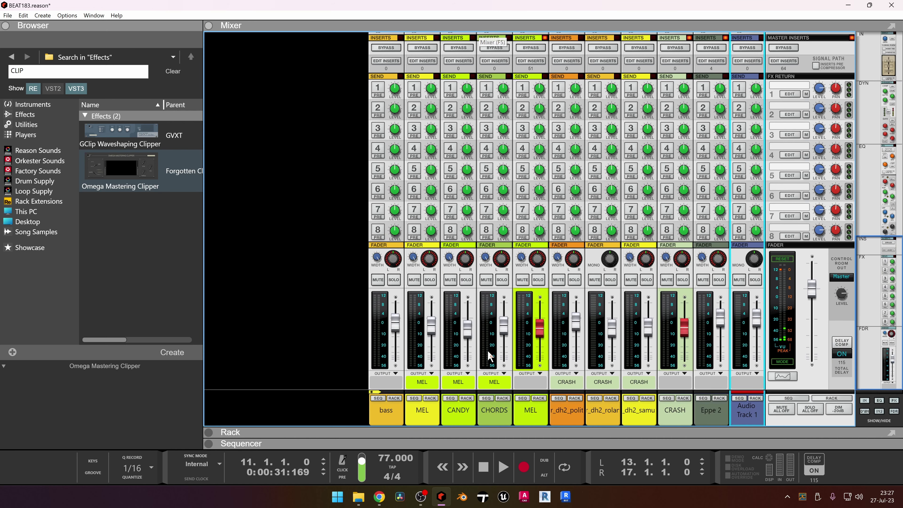
click(486, 432)
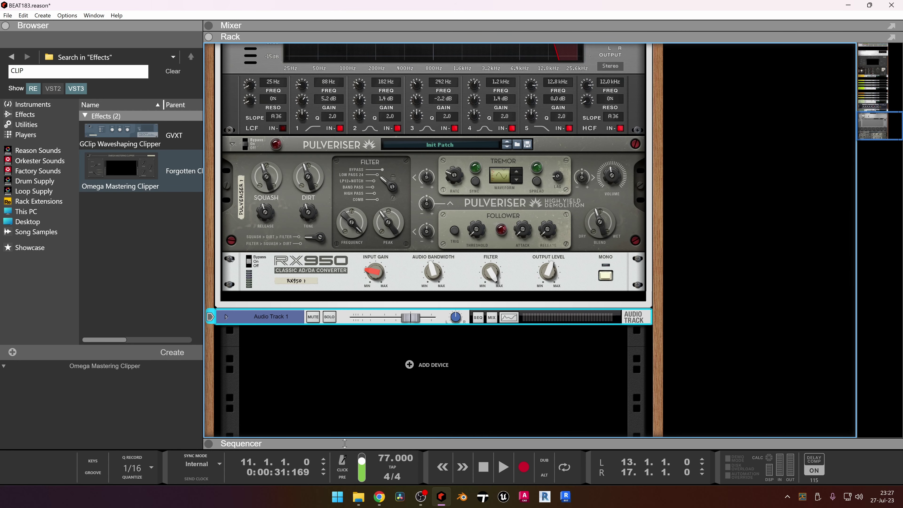
scroll(419, 354, up, 10)
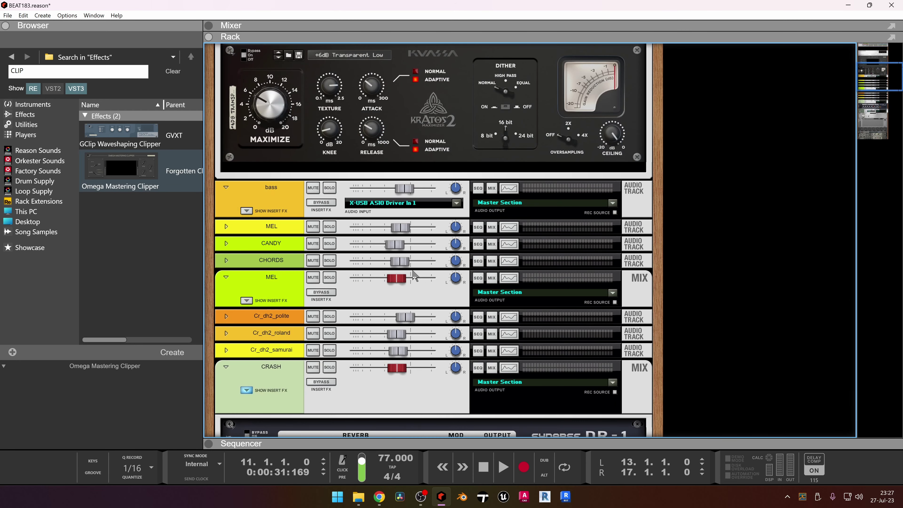
click(396, 264)
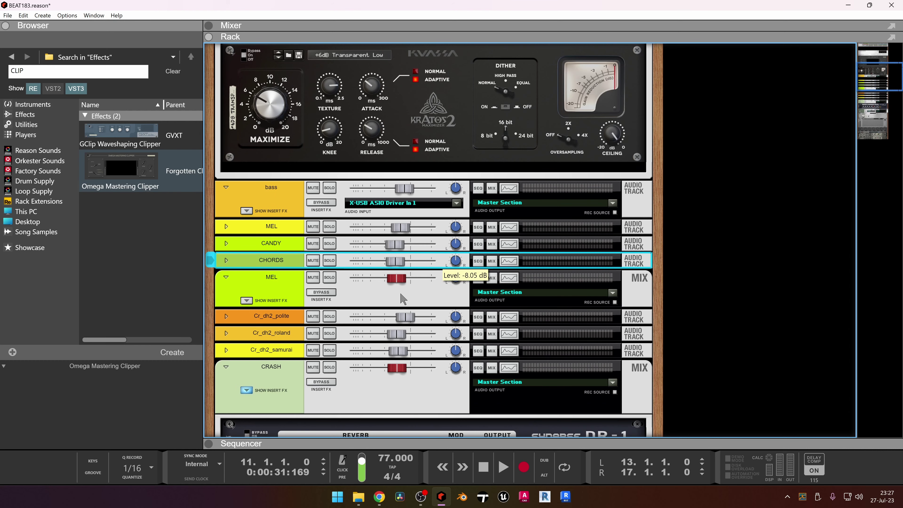
drag(382, 441, 443, 32)
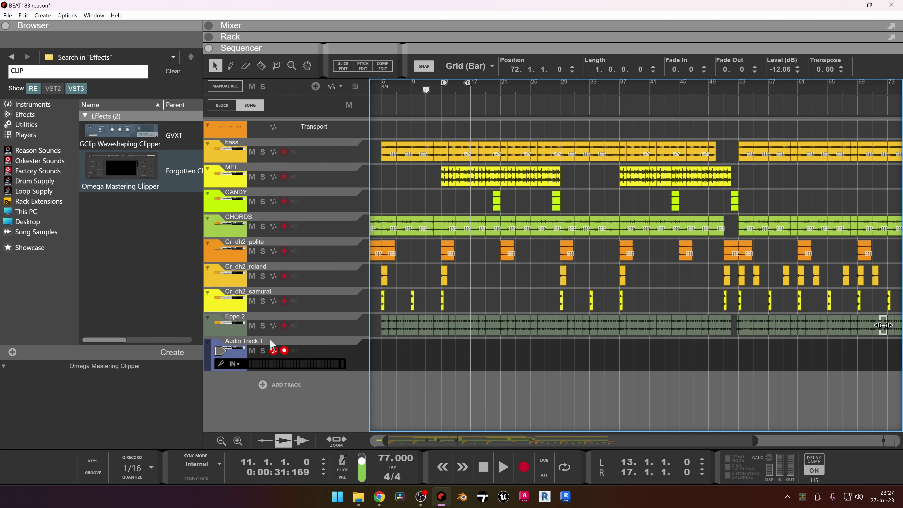
Open the input selection of Audio Track 1 and start recording onto that track from the beginning of the song
key(Home)
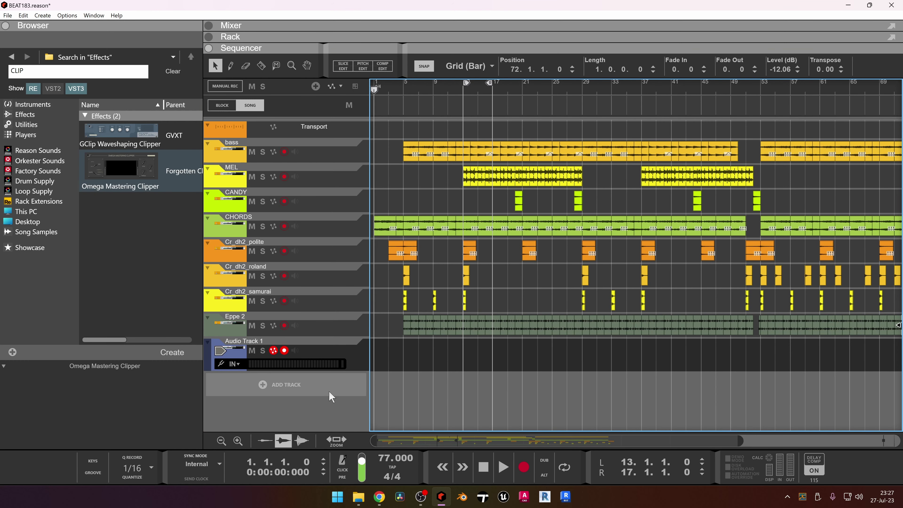
click(235, 364)
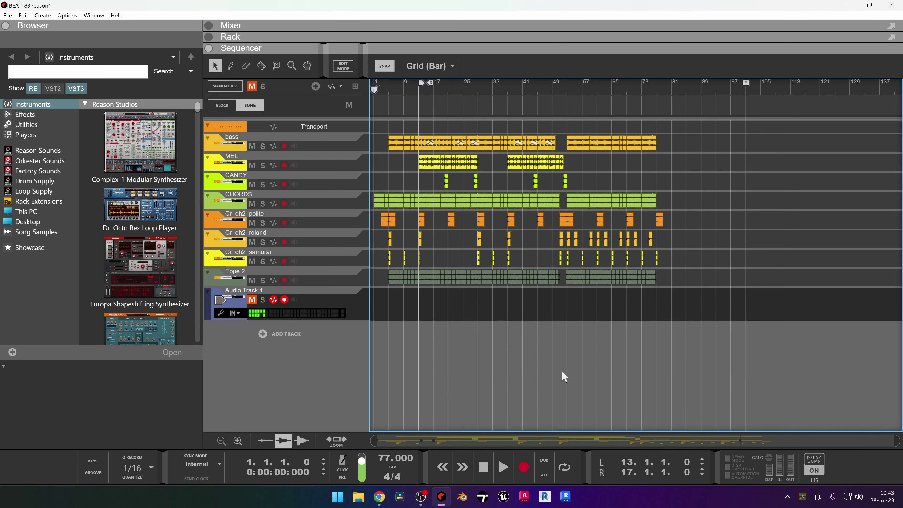
scroll(565, 377, up, 2)
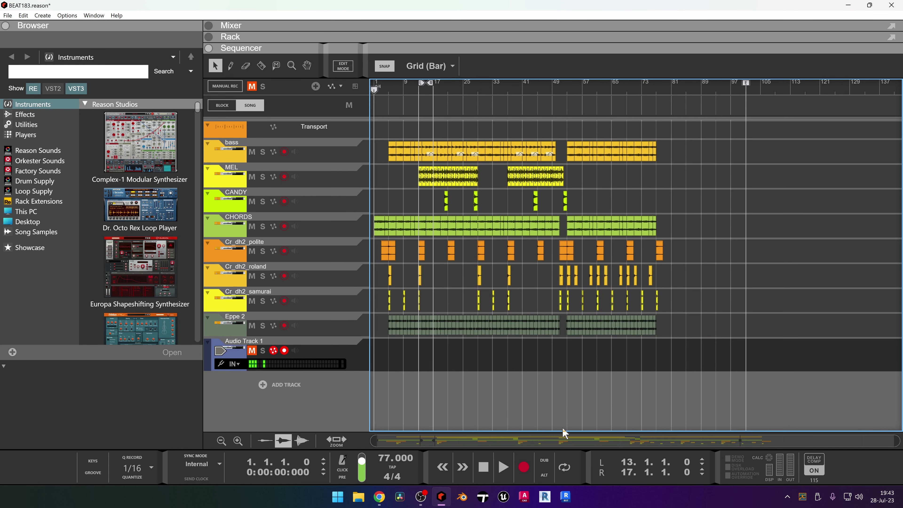
key(ctrl+Return)
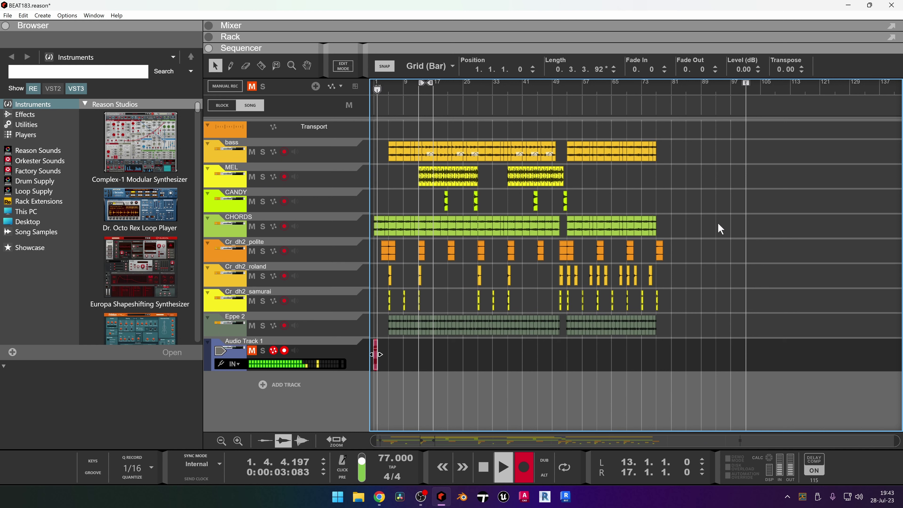
drag(713, 216, 372, 237)
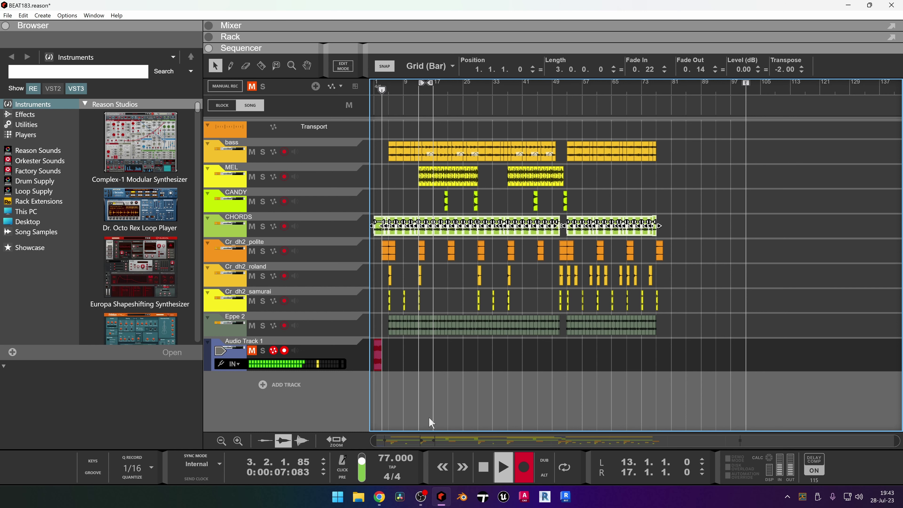
click(400, 396)
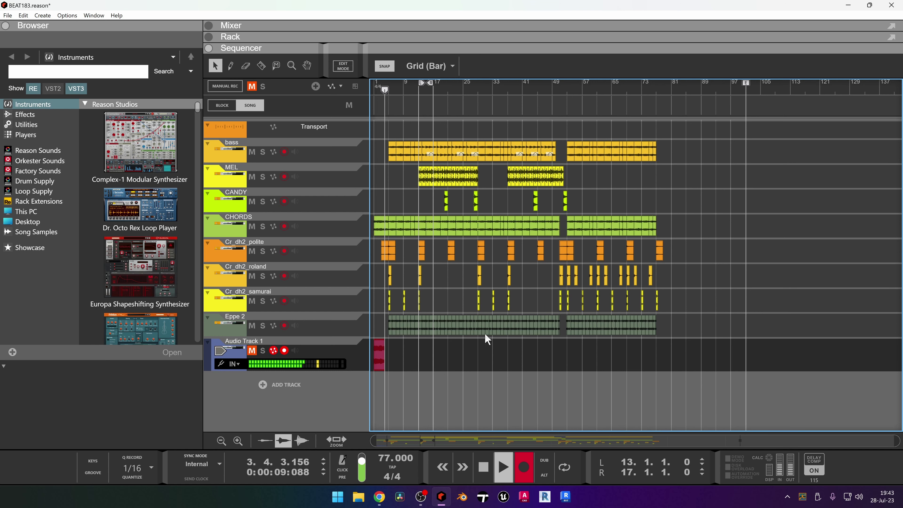